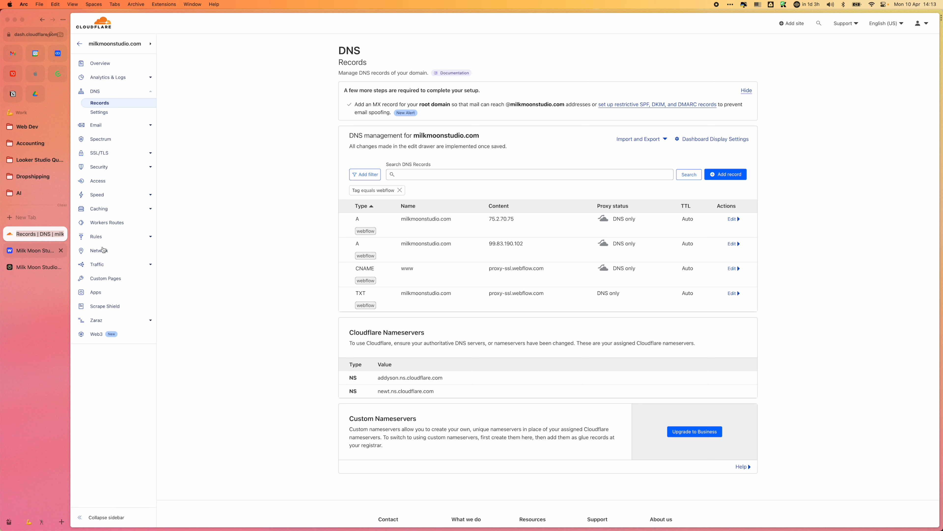
Step: Switch to Webflow's publishing settings for Milk Moon Studio, turn off Enable SSL and save the changes
click(36, 251)
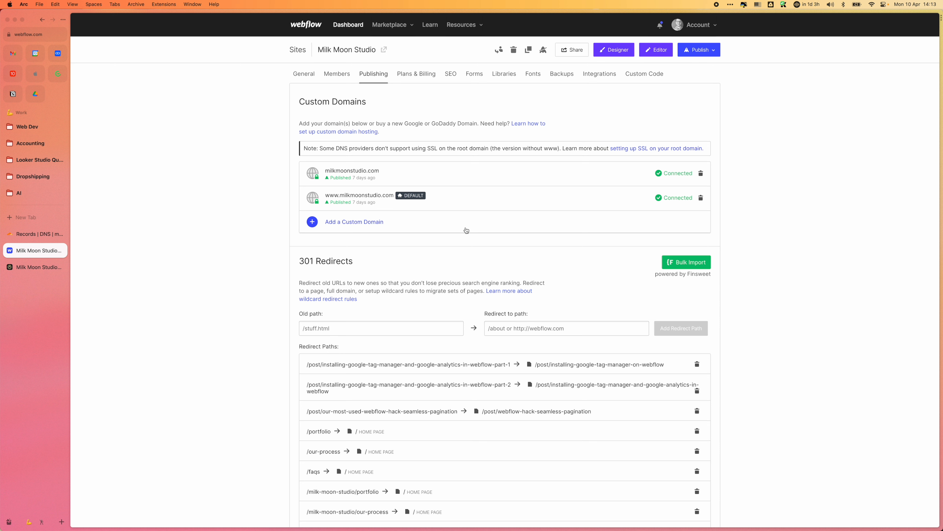
scroll(456, 249, down, 20)
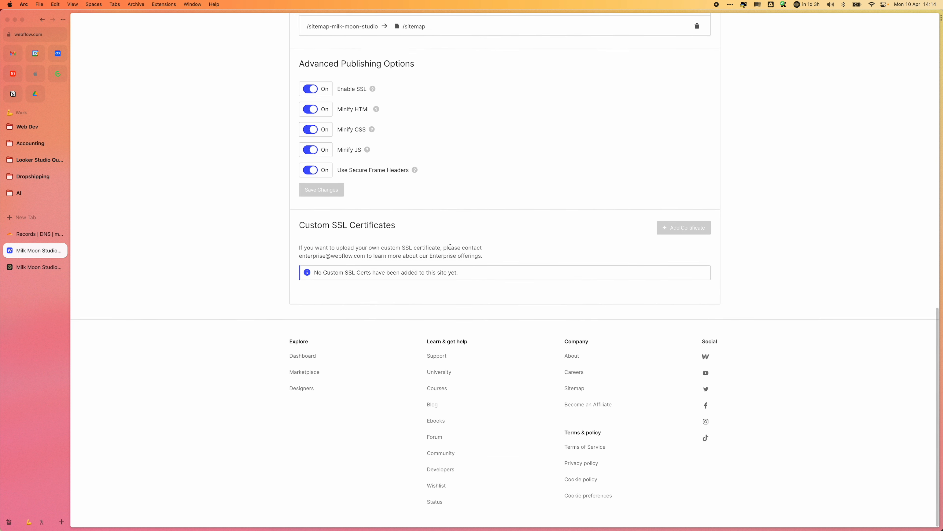
click(311, 92)
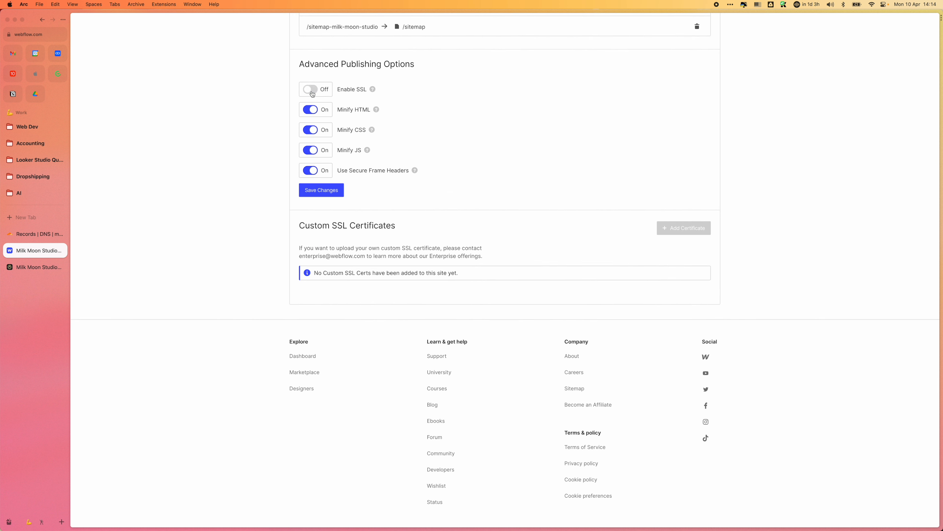
click(323, 191)
Step: In Cloudflare, set the first milkmoonstudio.com A record to Webflow's 23.235.33.229, make it proxied and save it
scroll(467, 203, up, 20)
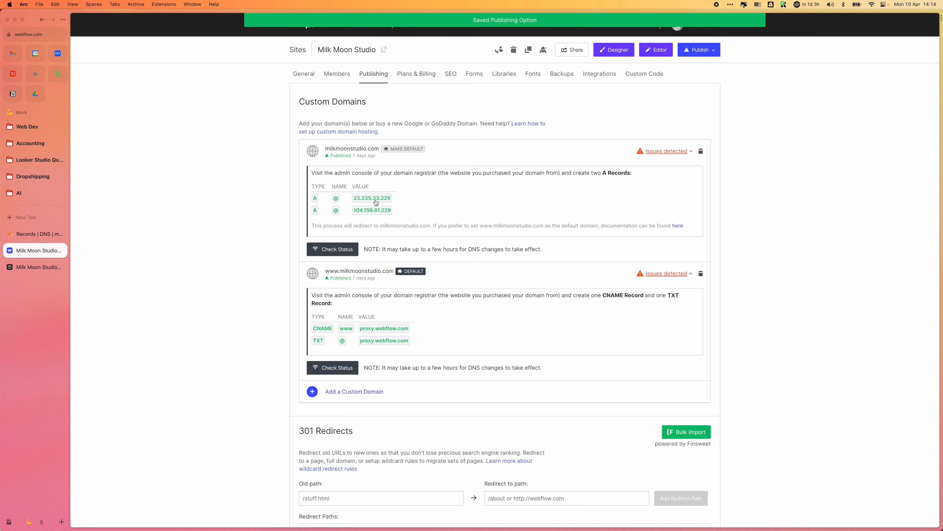
click(17, 236)
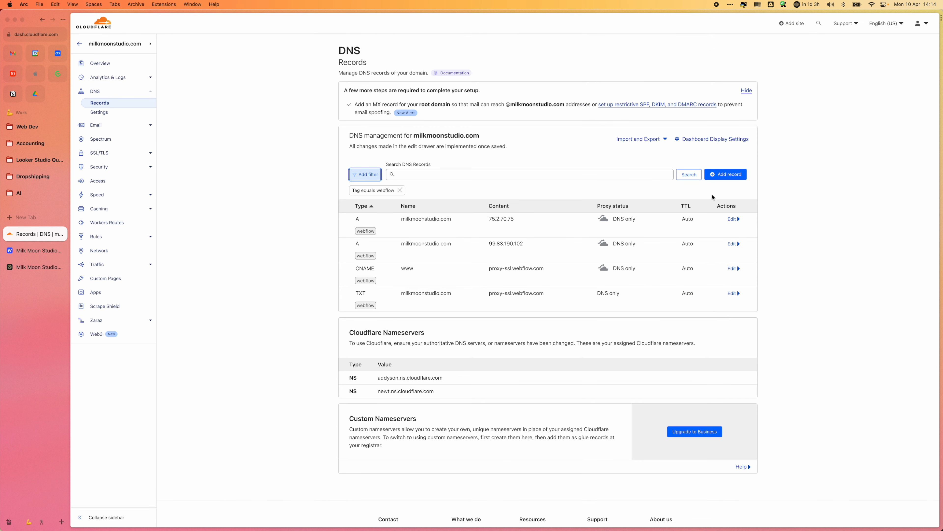
click(733, 219)
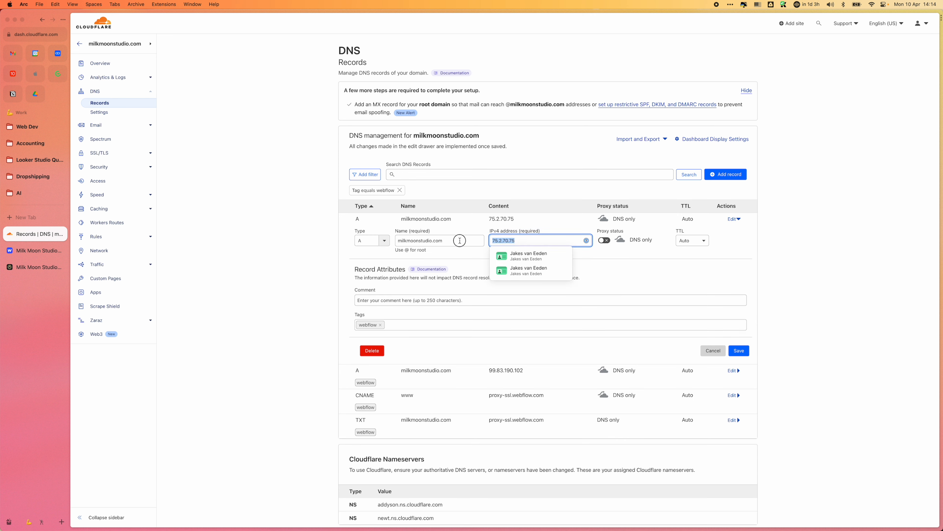
text(23.235.33.229)
click(695, 283)
click(605, 240)
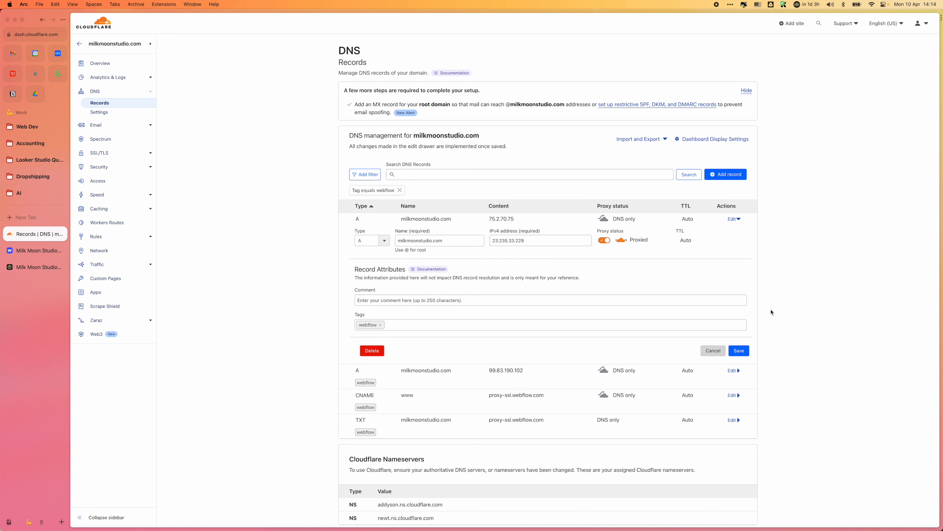
click(742, 351)
Step: Copy Webflow's second A value, 104.156.81.229, into the second A record in Cloudflare, make it proxied and save it
click(22, 251)
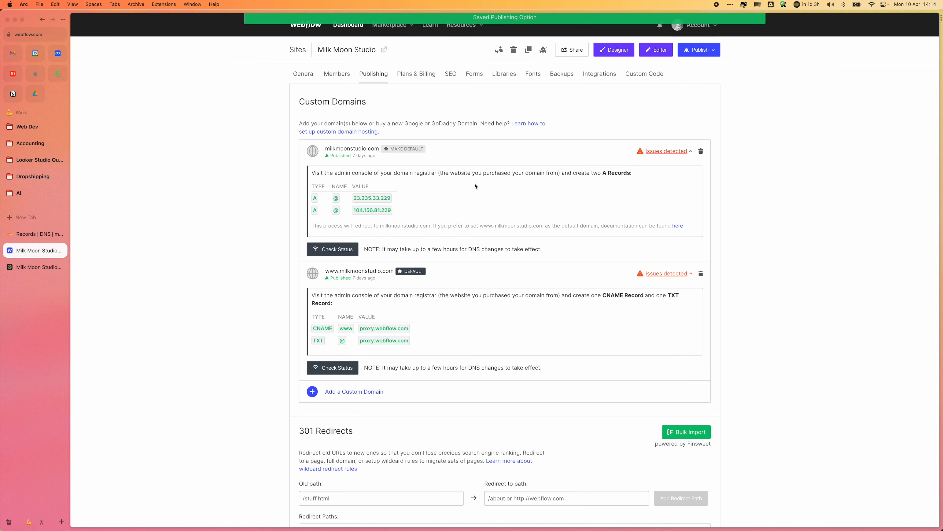
click(359, 210)
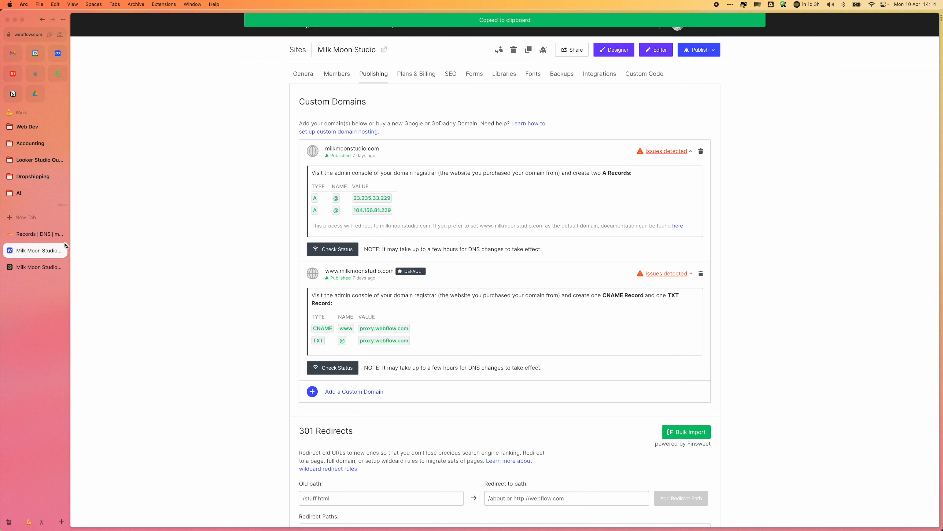
click(35, 233)
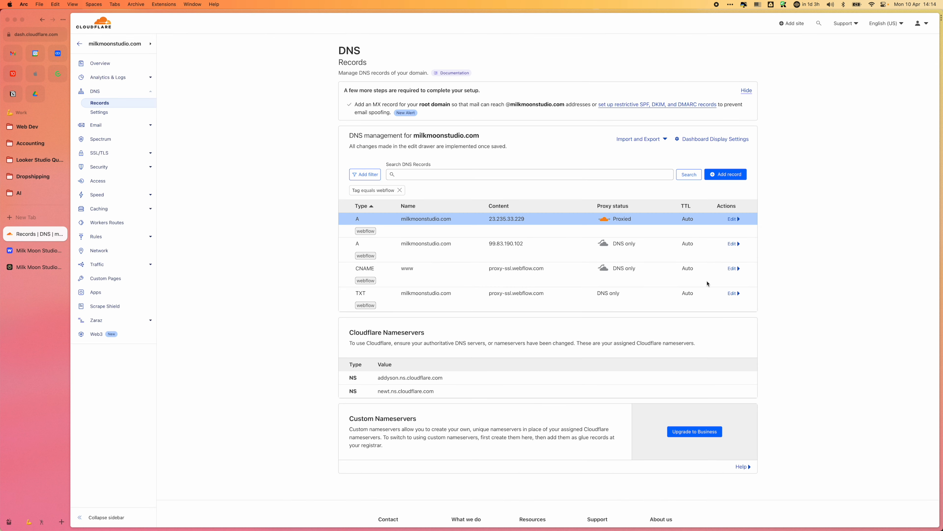
click(732, 244)
triple_click(542, 265)
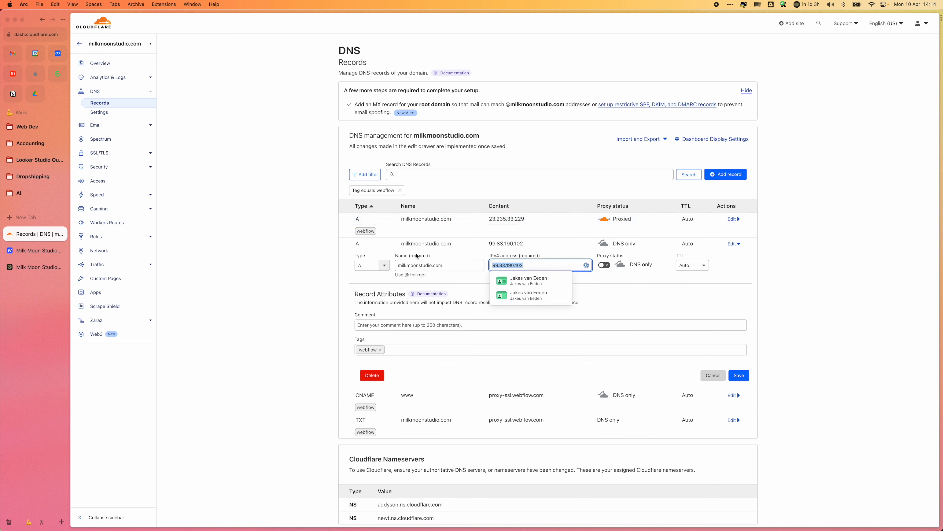
key(super+v)
click(602, 265)
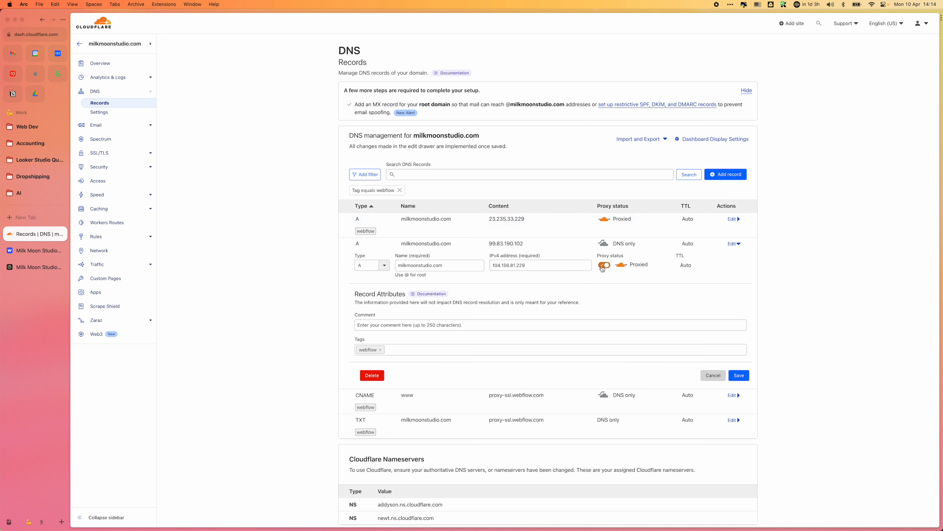
click(740, 376)
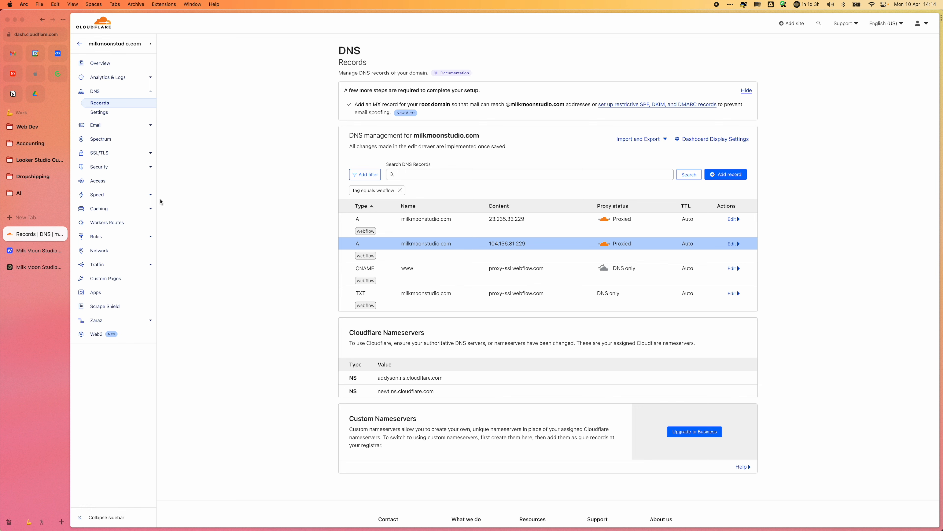
Step: Copy proxy.webflow.com from Webflow into the www CNAME record's target in Cloudflare, make the record proxied and save it
click(54, 251)
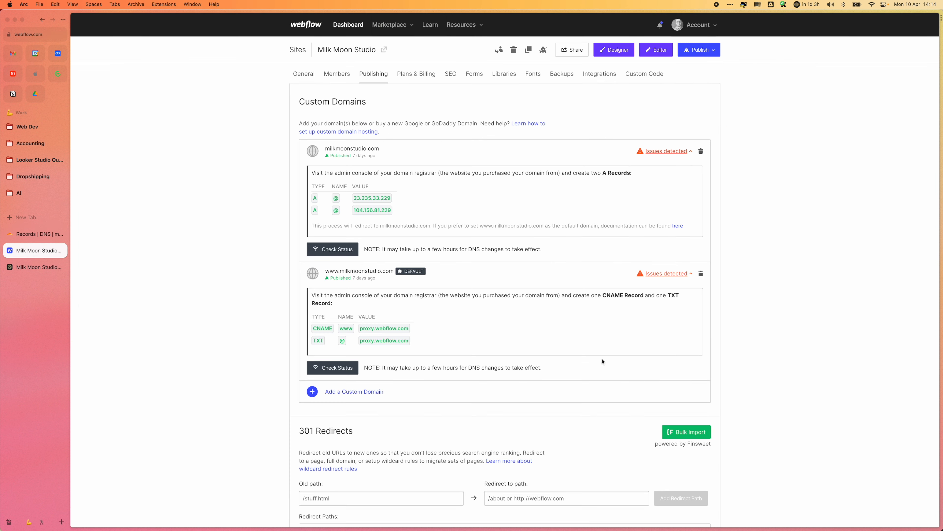
click(365, 339)
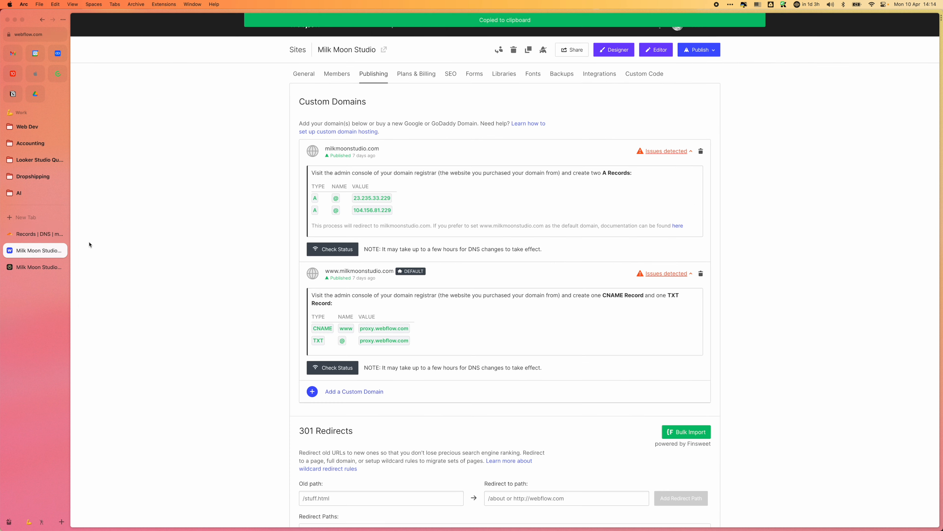
click(56, 234)
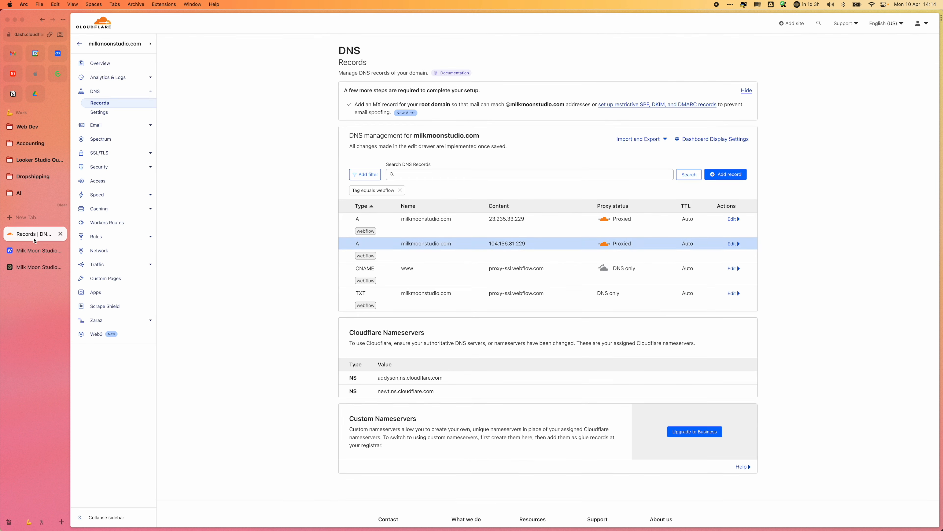
click(732, 269)
click(558, 291)
key(super+a)
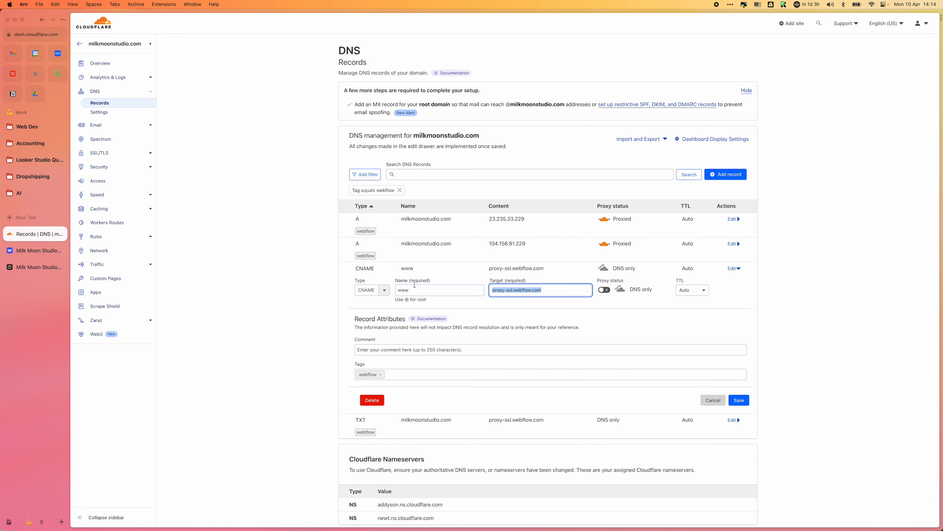
key(super+v)
click(604, 289)
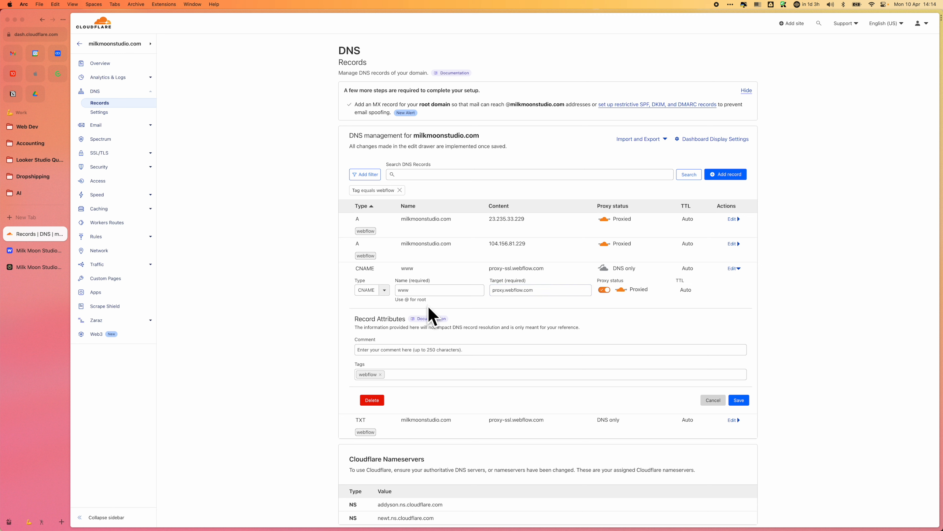
click(737, 400)
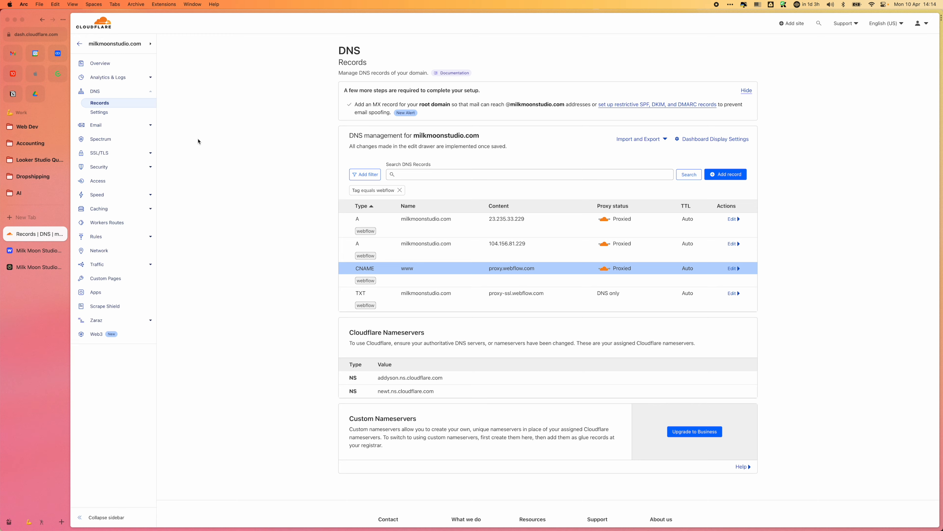
Step: Turn Enable SSL back on in Webflow's publishing options, save, and publish the site to its selected domains
click(34, 250)
scroll(407, 383, down, 8)
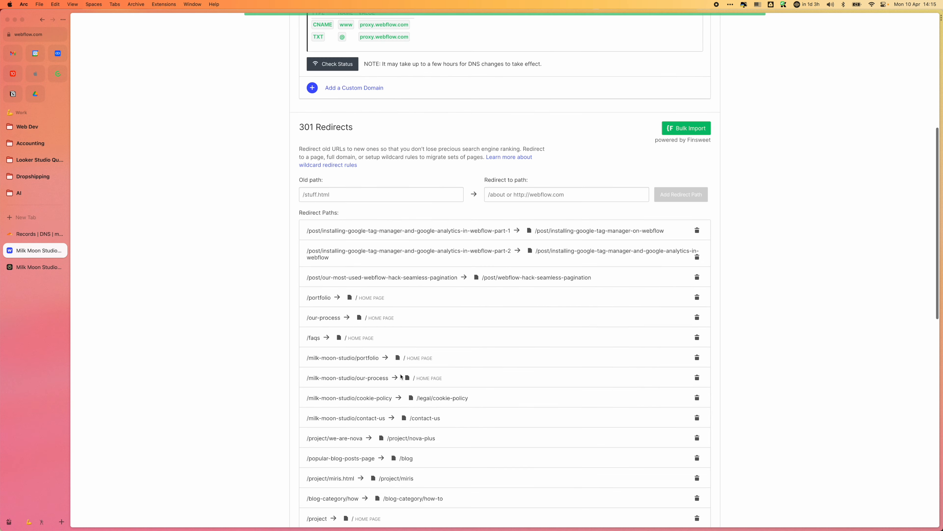
scroll(401, 376, down, 6)
click(310, 350)
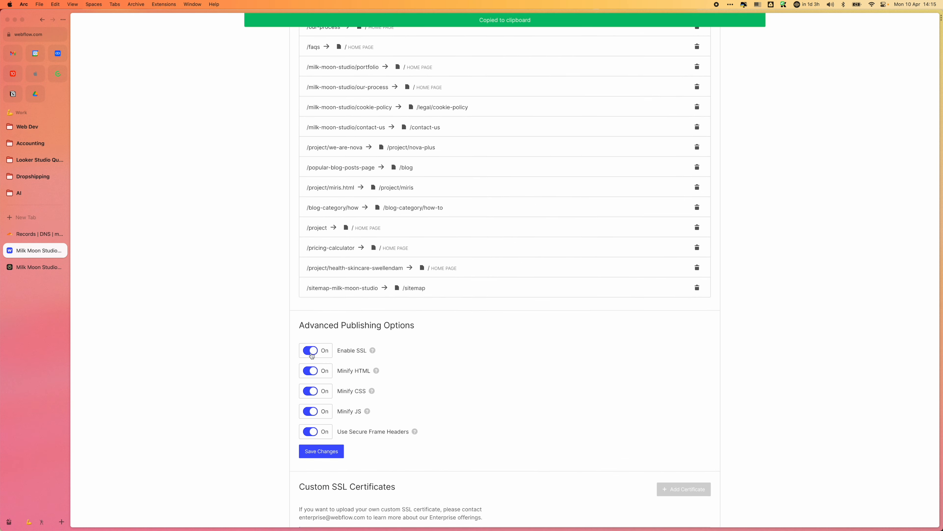
click(335, 451)
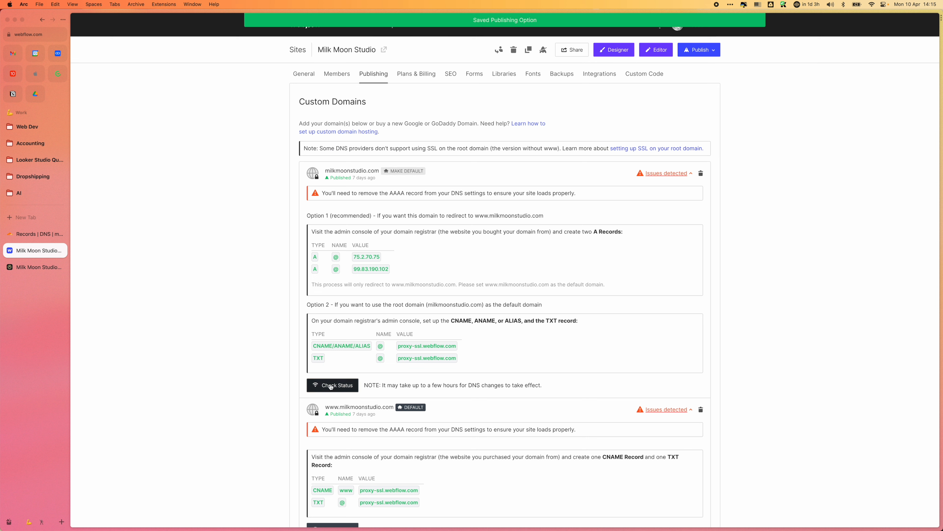
click(691, 50)
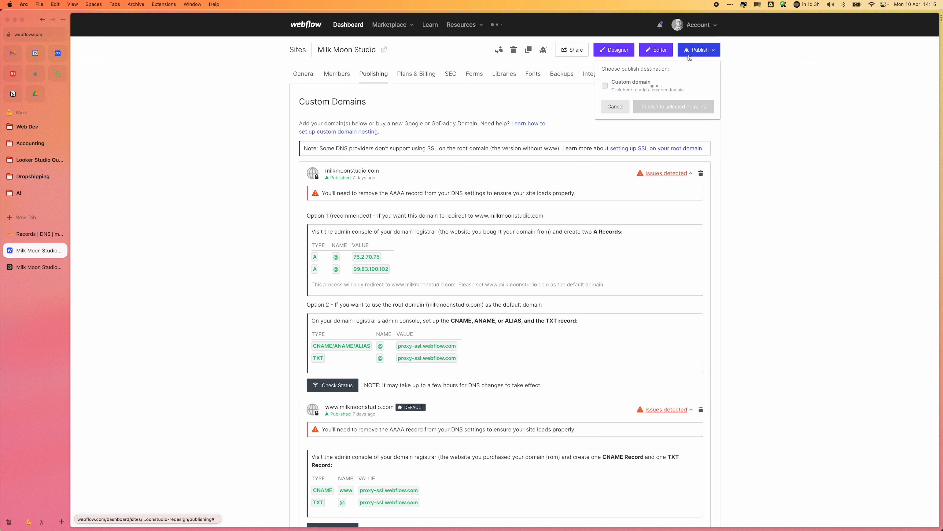
click(664, 127)
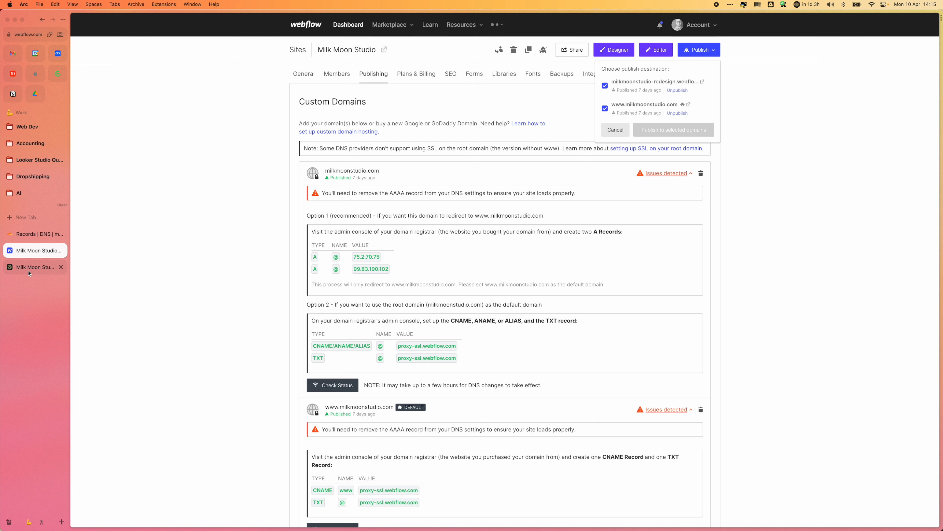
Step: Return to Cloudflare, search its apps for "cassette" and open the Cassette app's page
click(28, 238)
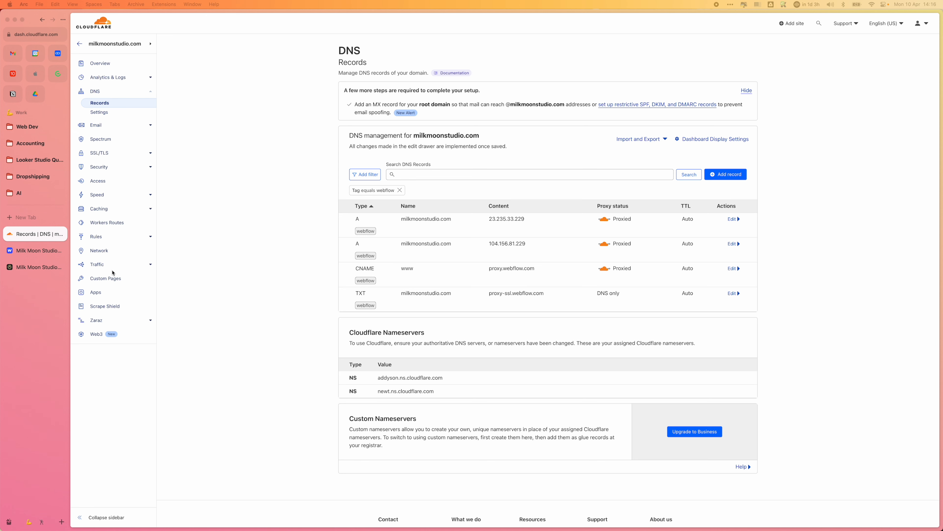
click(96, 292)
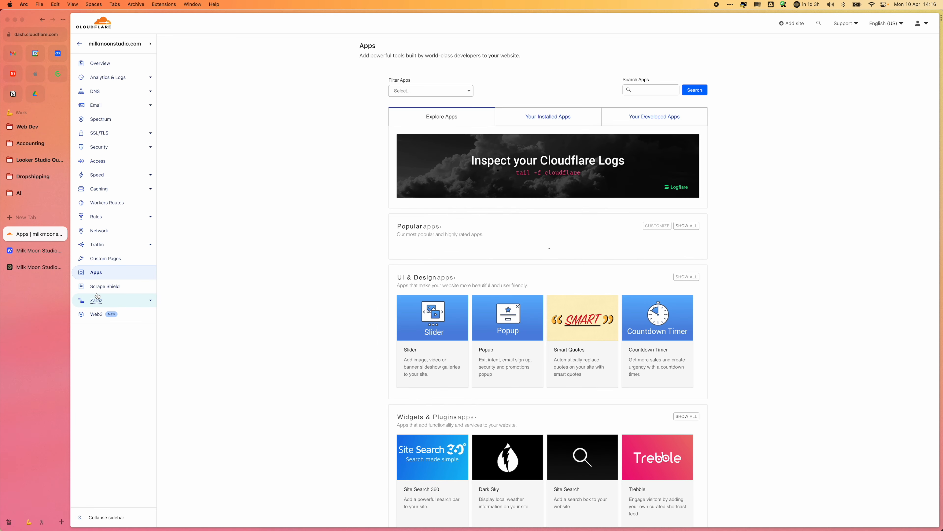
click(651, 88)
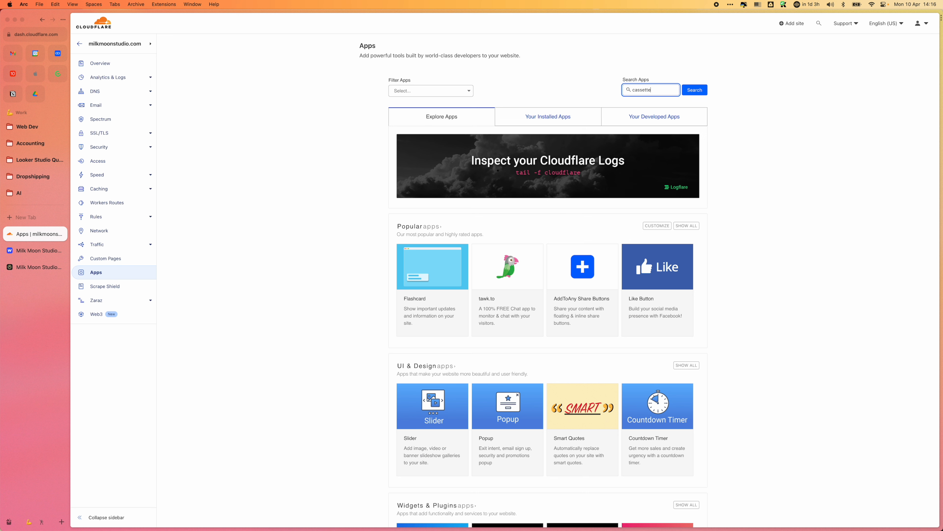
key(Return)
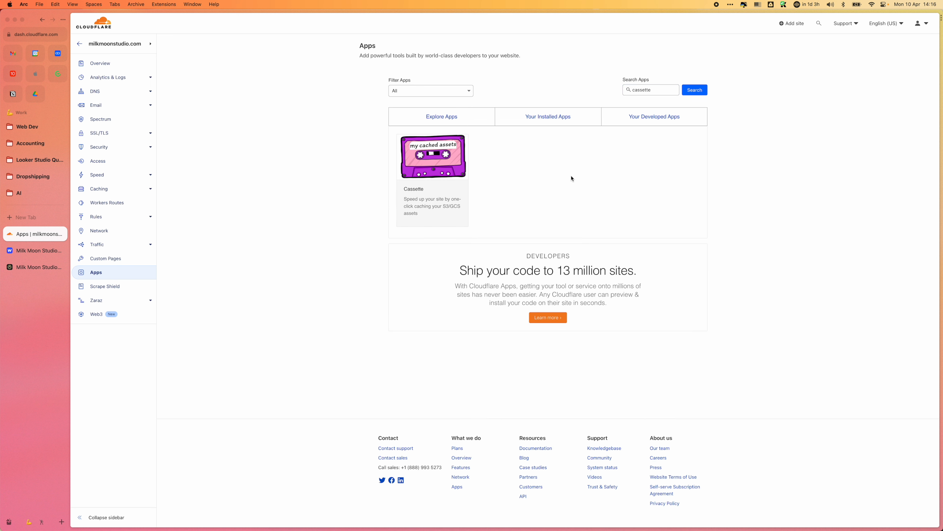
click(449, 172)
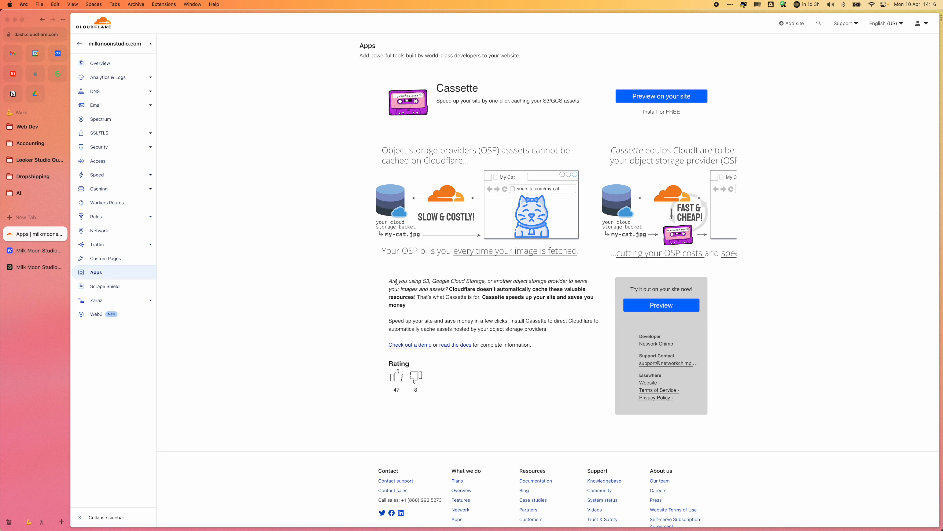
Step: Read the Cassette app's introductory description and open its installation setup for milkmoonstudio.com
drag(389, 284, 546, 308)
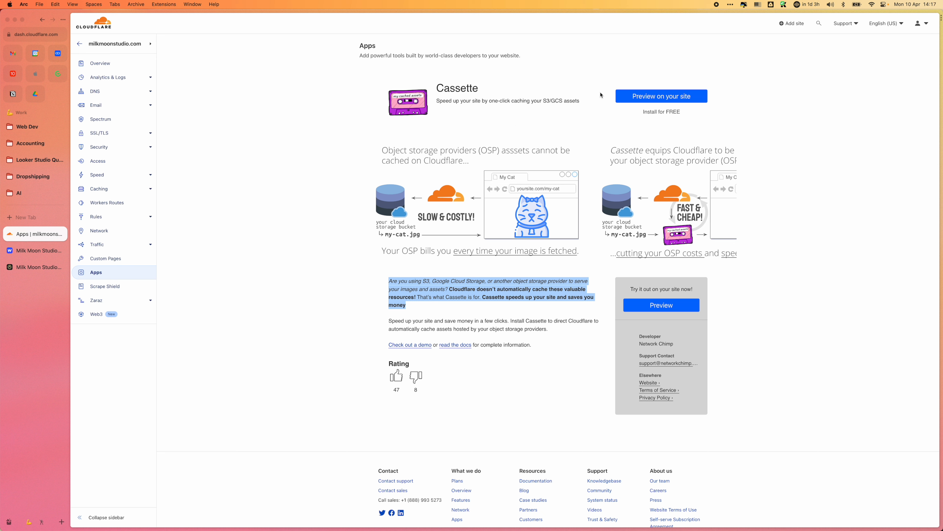
click(659, 109)
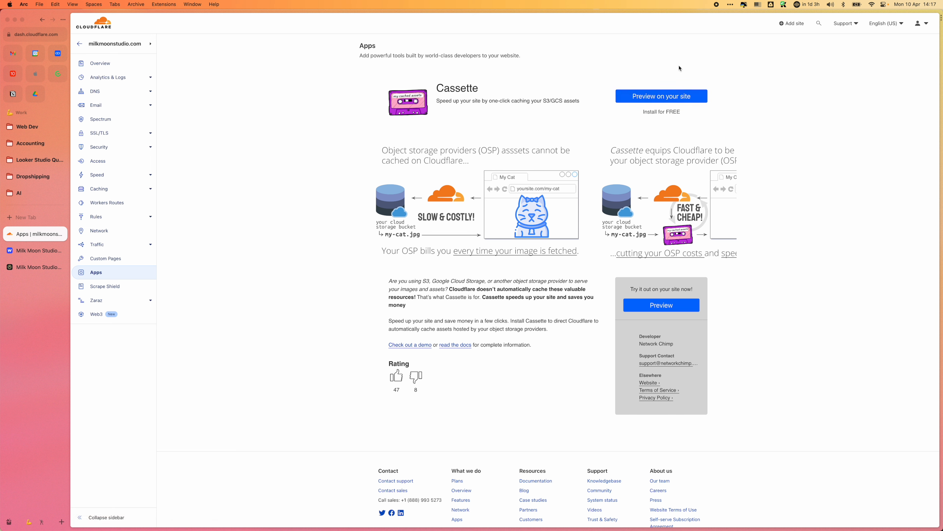
click(665, 96)
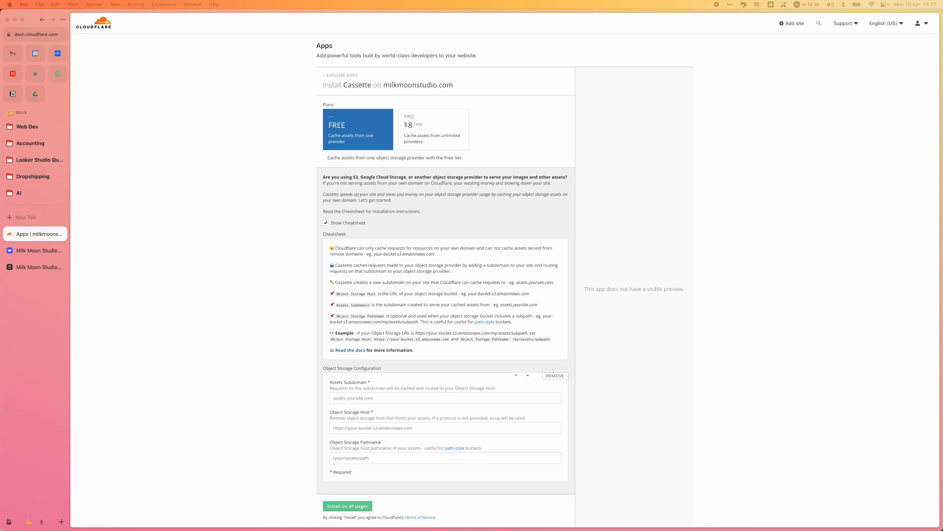
scroll(345, 331, down, 3)
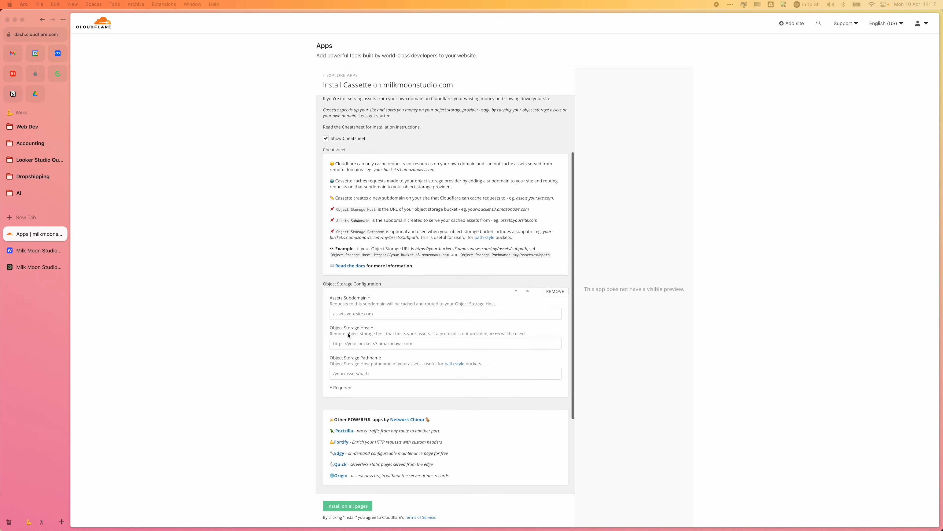
click(363, 314)
key(super+v)
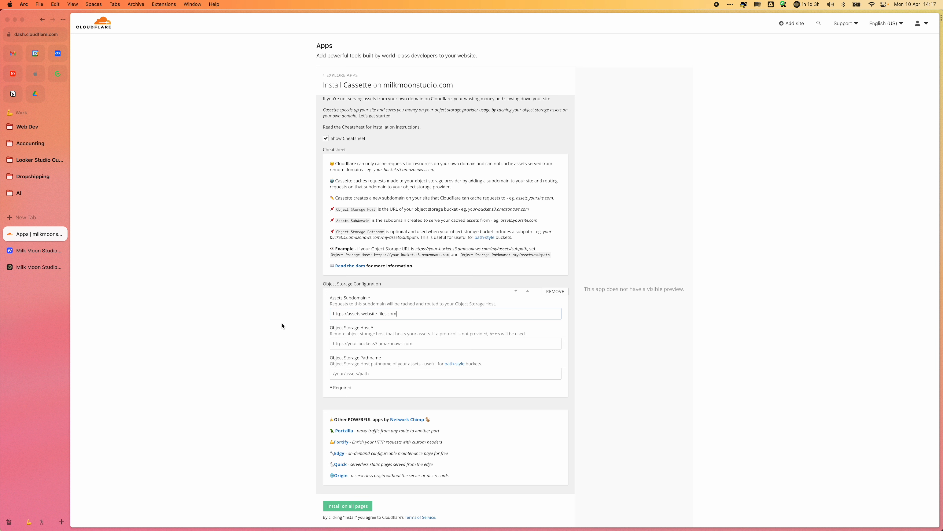
click(377, 341)
text(content.milkmoonstudio.com)
scroll(404, 358, down, 5)
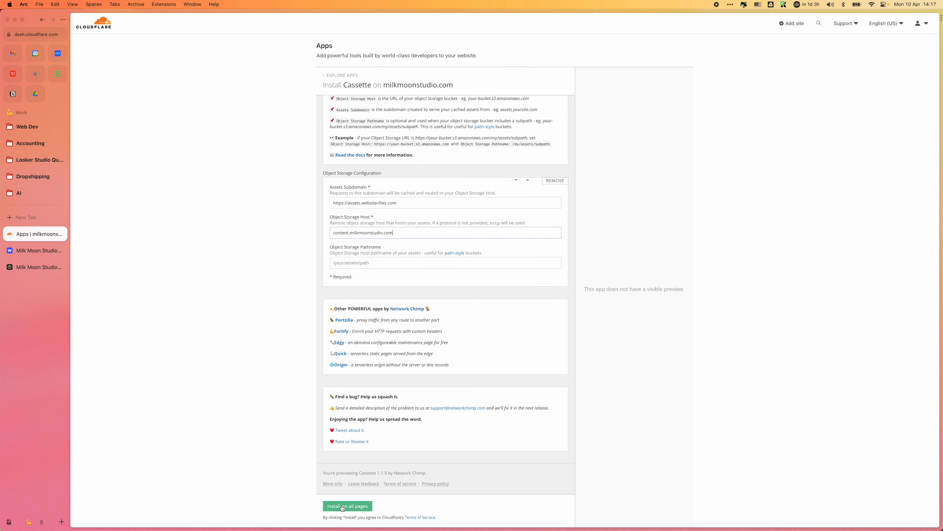
Step: Try to install Cassette on all pages and clear its Assets Subdomain and Object Storage Host values
click(343, 508)
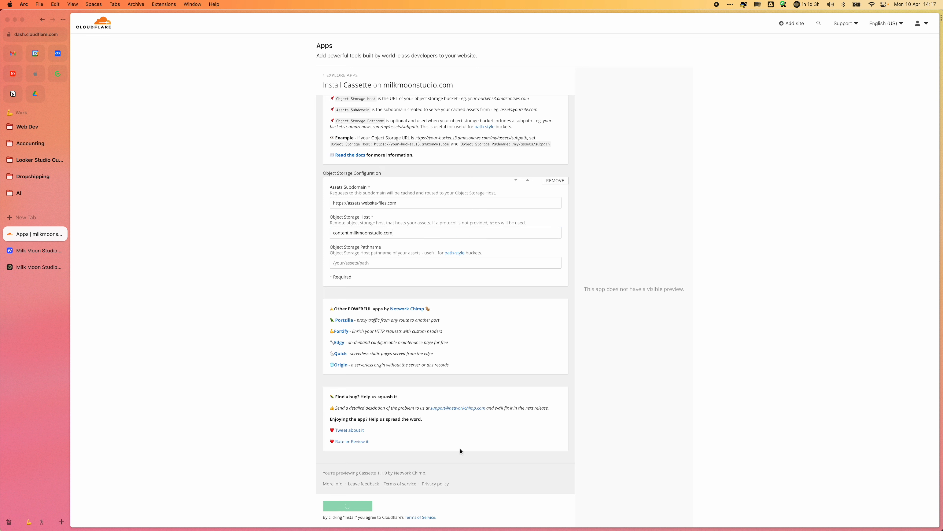
drag(403, 295, 325, 295)
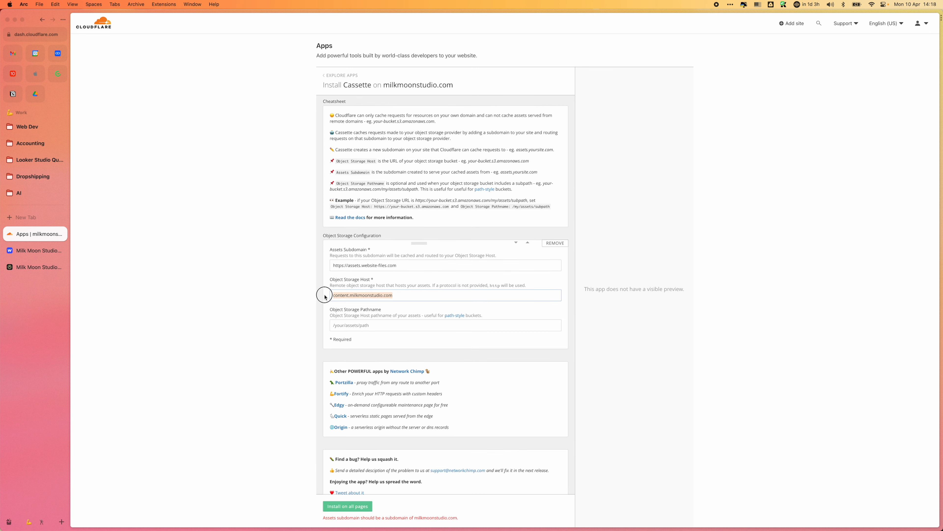
drag(406, 266, 248, 262)
key(cmd+c)
key(BackSpace)
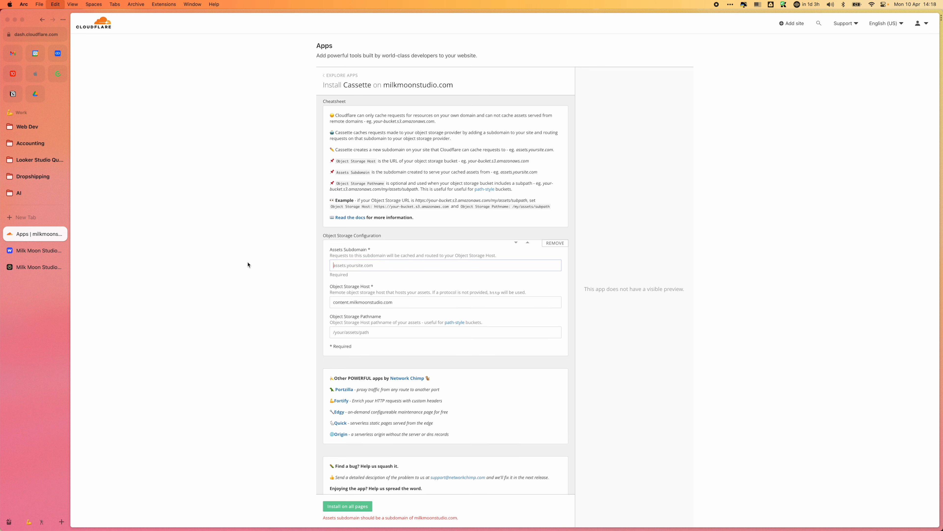
drag(362, 302, 295, 301)
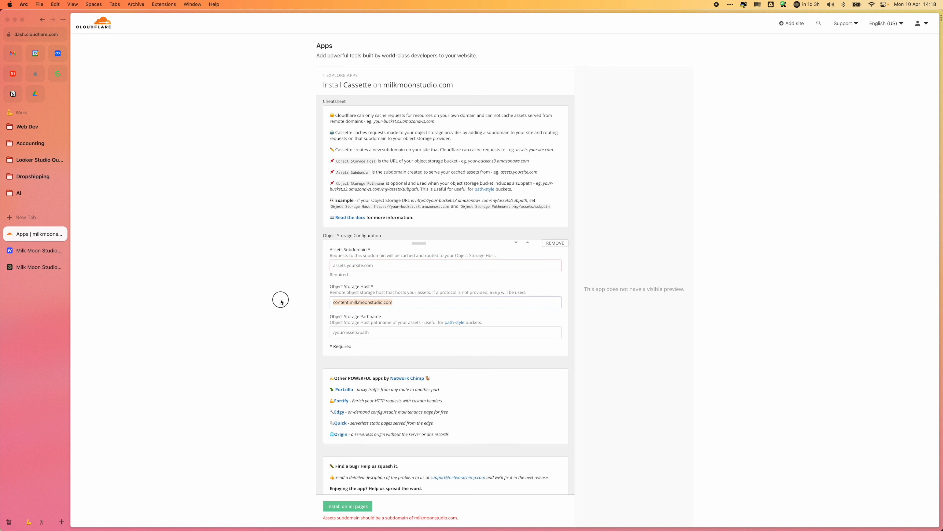
key(BackSpace)
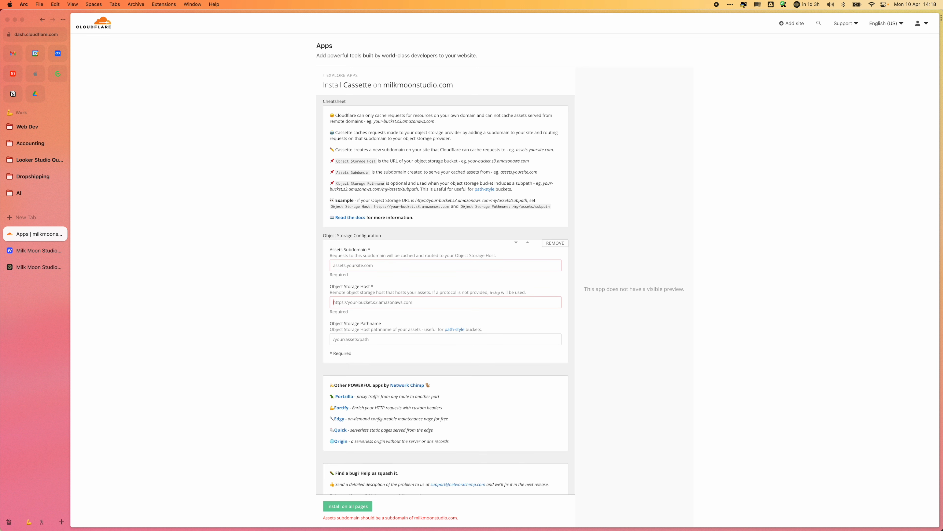
click(344, 265)
key(cmd+v)
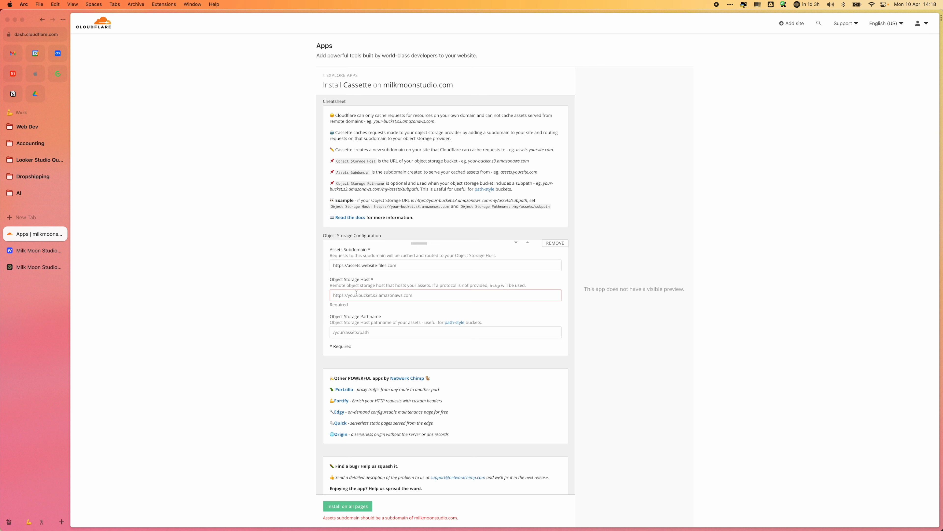
click(356, 294)
key(cmd+v)
drag(422, 265, 273, 258)
text(co)
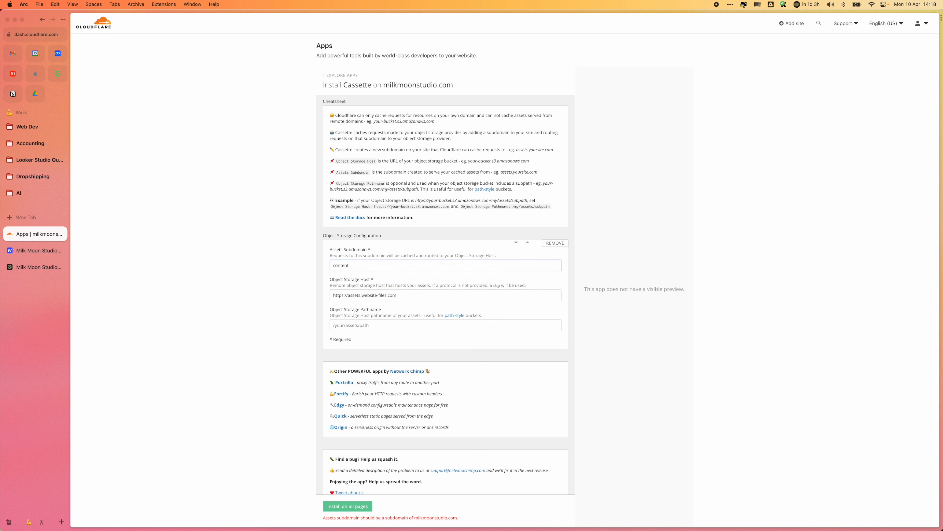
text(ntent.milkmoonstudio.com)
Step: Install Cassette on all pages, accepting its requested permissions, and check the content CNAME record in the site's DNS records
click(348, 506)
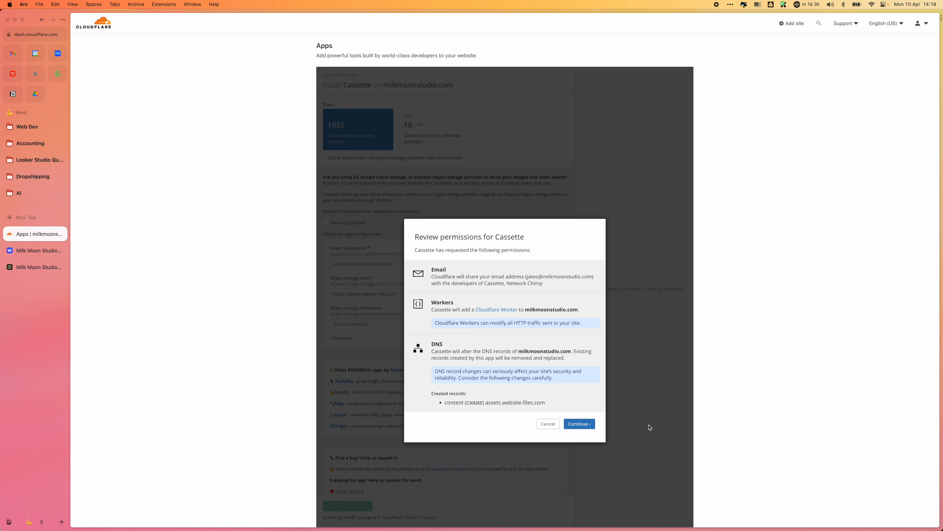
click(582, 424)
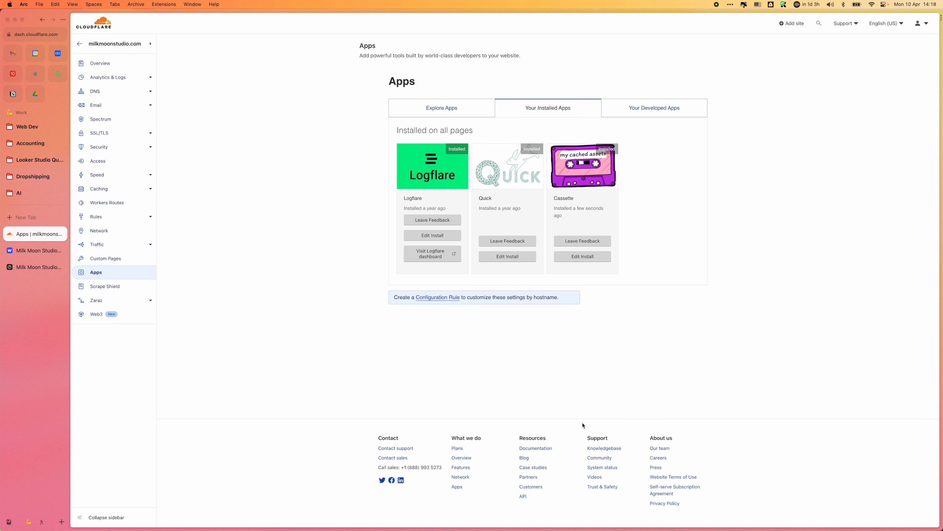
click(118, 91)
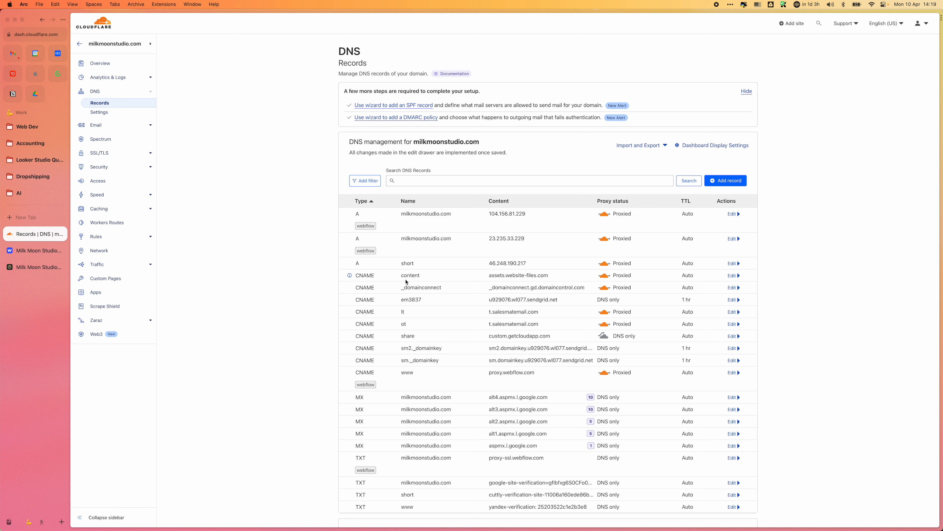
drag(557, 276, 486, 280)
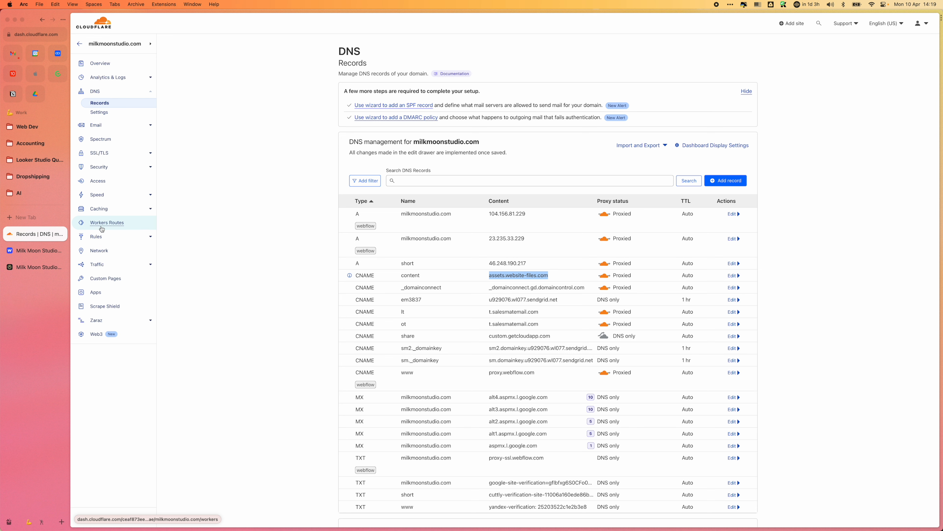
Step: View the site's page rules and the Image Resizing section of the Speed optimization settings
click(97, 236)
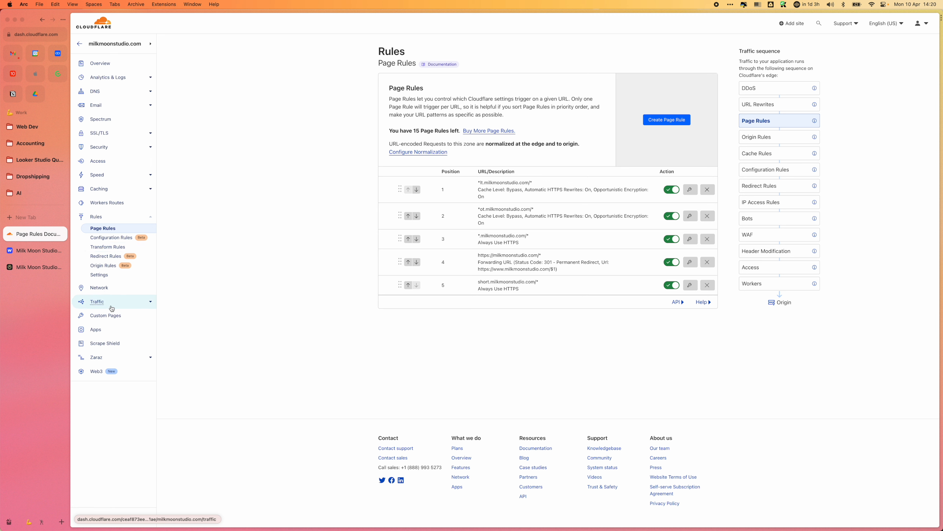
click(119, 179)
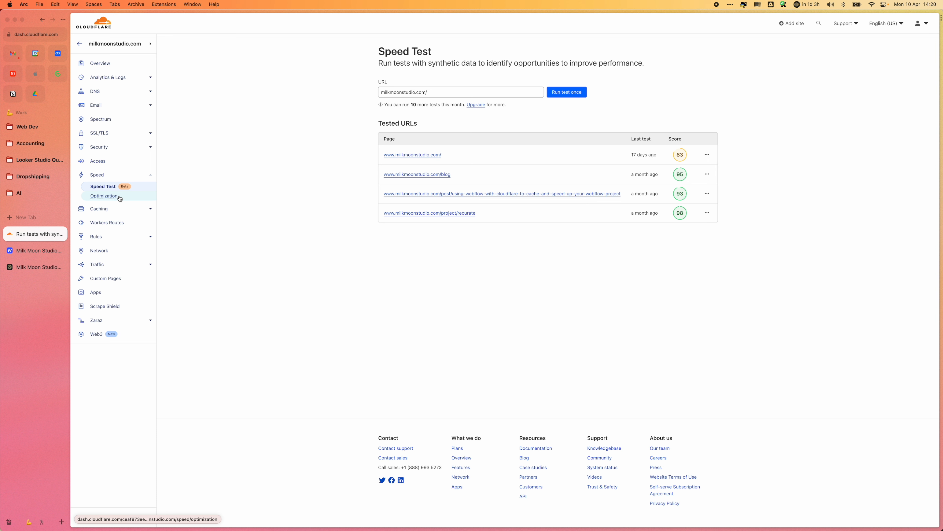
click(119, 196)
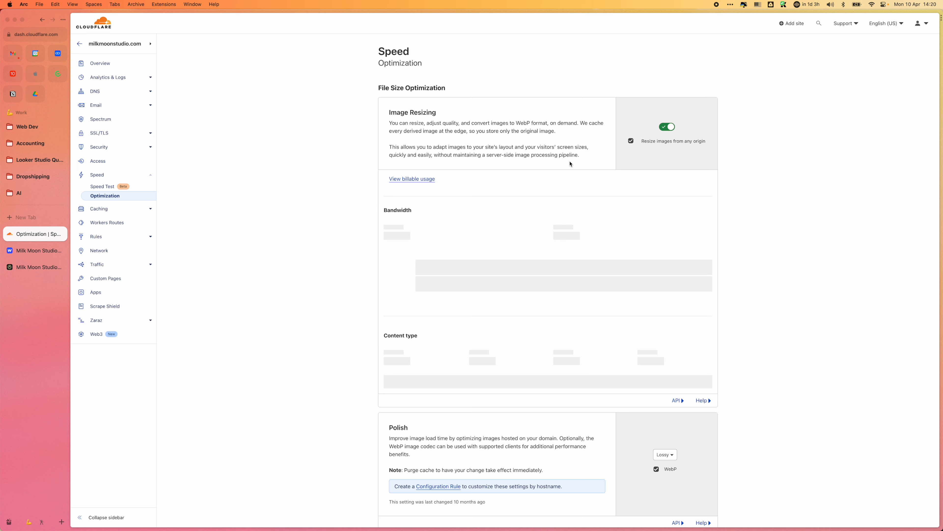
scroll(707, 171, down, 1)
scroll(704, 164, down, 1)
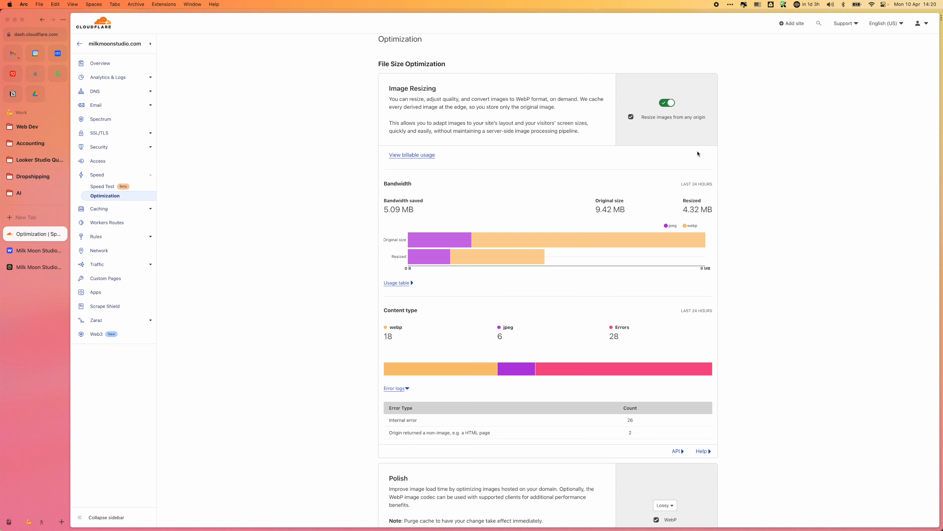
scroll(658, 220, down, 10)
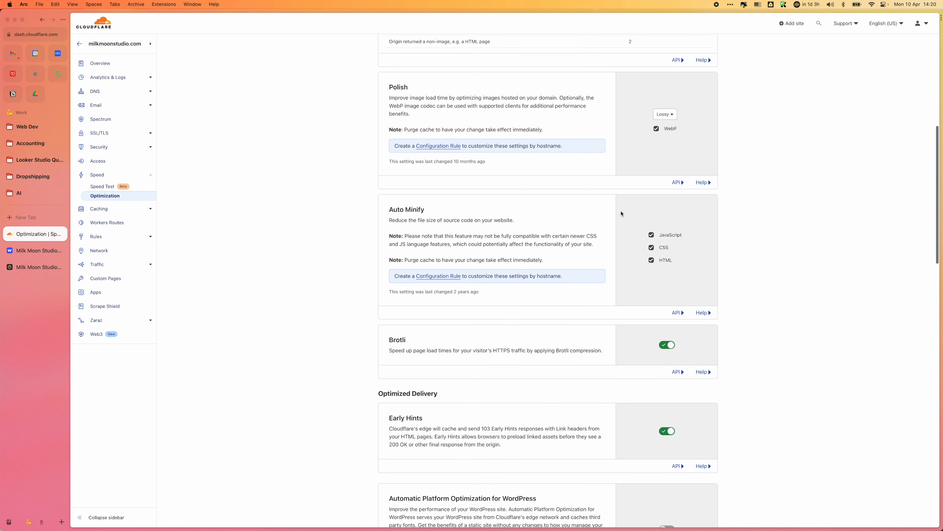
Step: Read the Polish description and select Lossy as its image compression option
drag(436, 119, 378, 96)
click(564, 116)
click(665, 116)
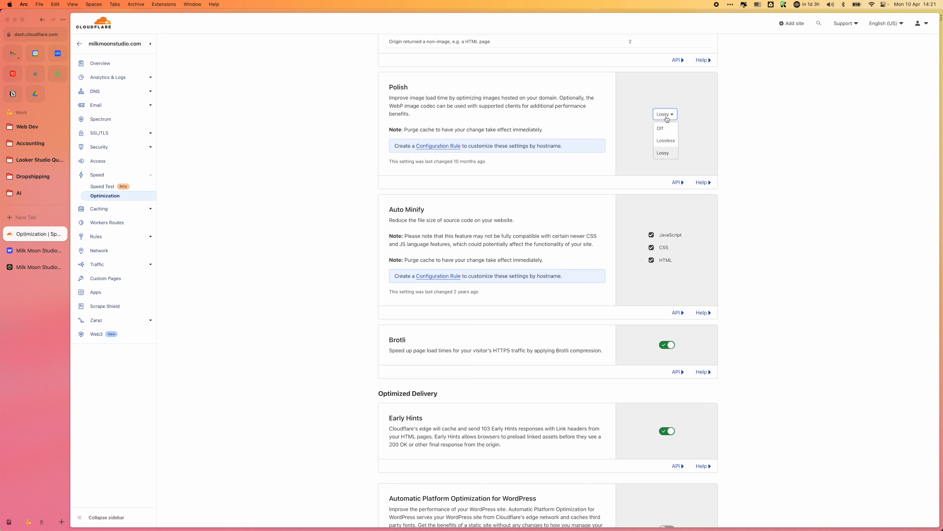
click(666, 156)
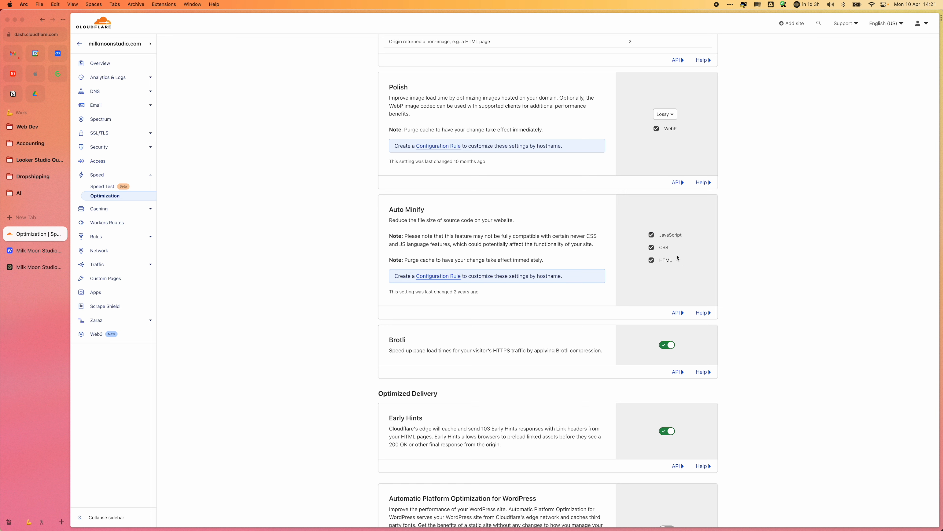
Step: Compare Cloudflare's Auto Minify settings with the minify options in Webflow's advanced publishing options
scroll(672, 266, down, 3)
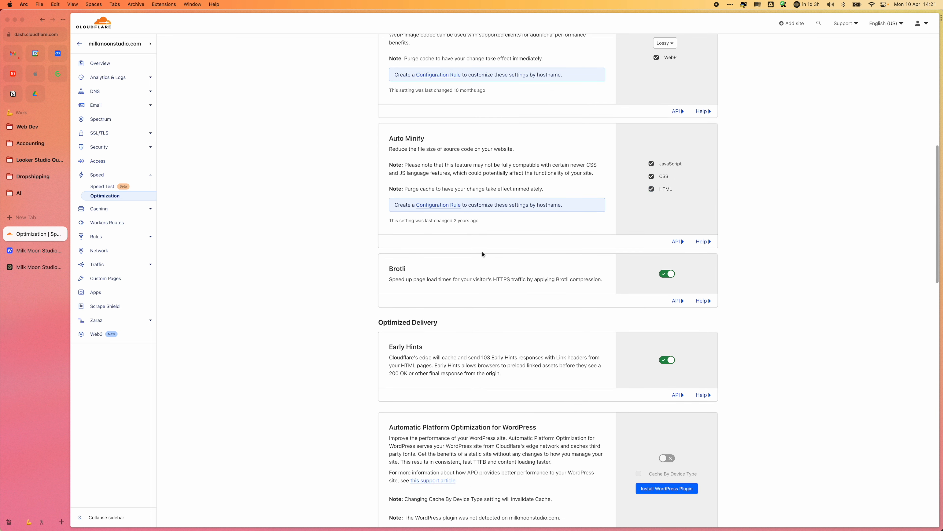
click(35, 250)
scroll(324, 285, down, 20)
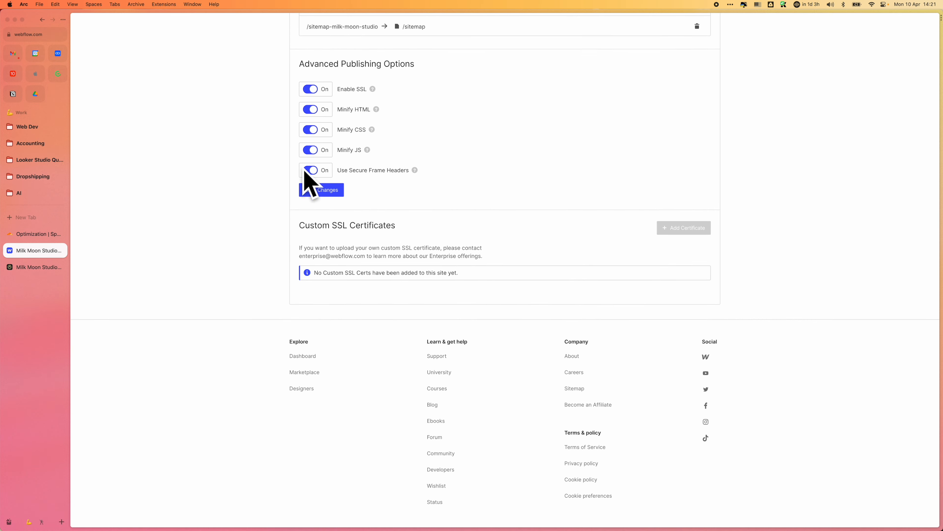
click(35, 235)
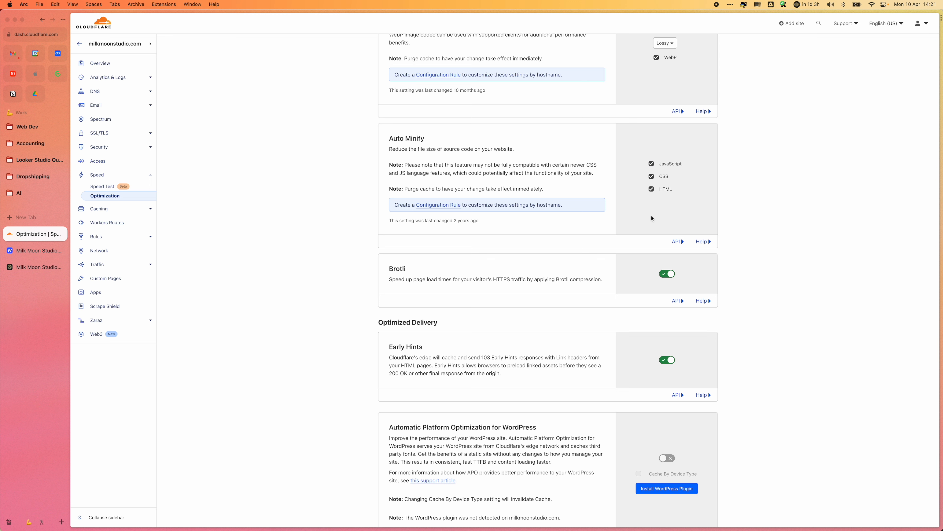
Step: Expand the Brotli help text, read its compression explanation, and look over the Early Hints setting
scroll(652, 219, down, 3)
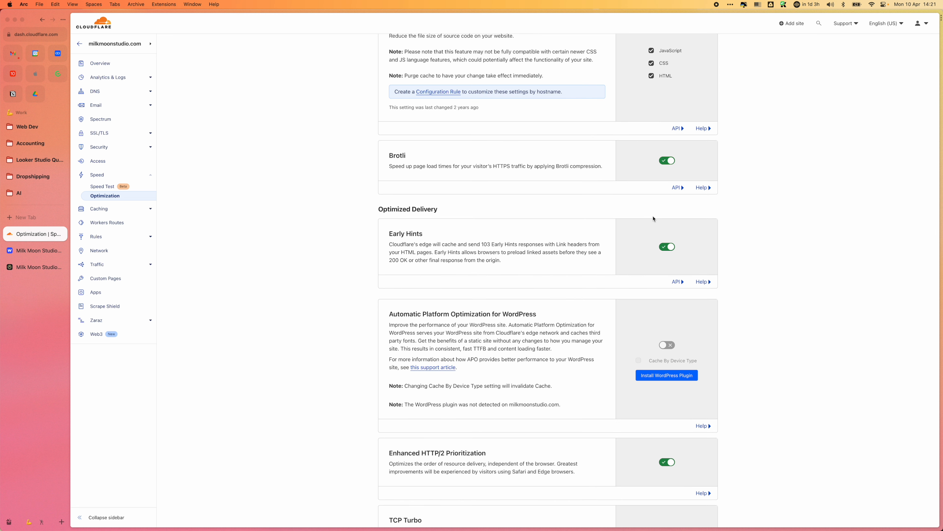
click(701, 187)
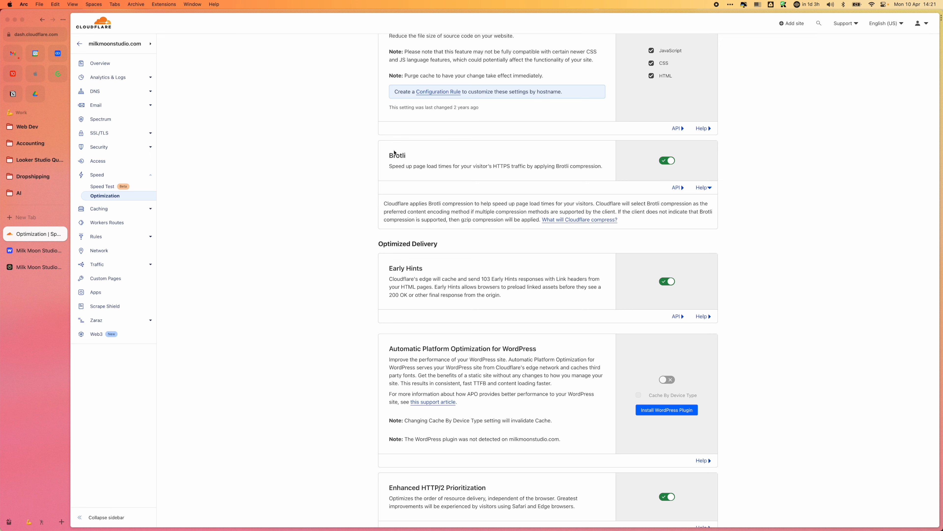
drag(459, 221, 479, 220)
scroll(561, 252, down, 5)
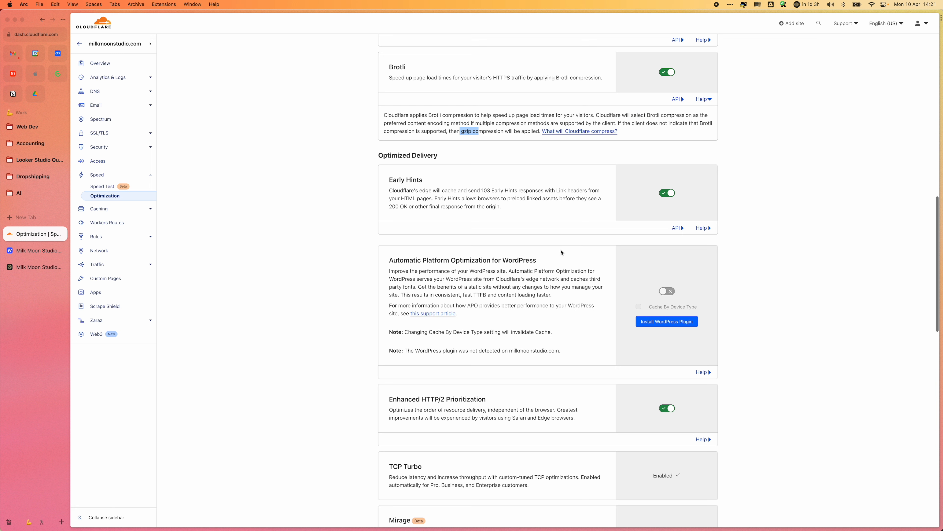
click(595, 177)
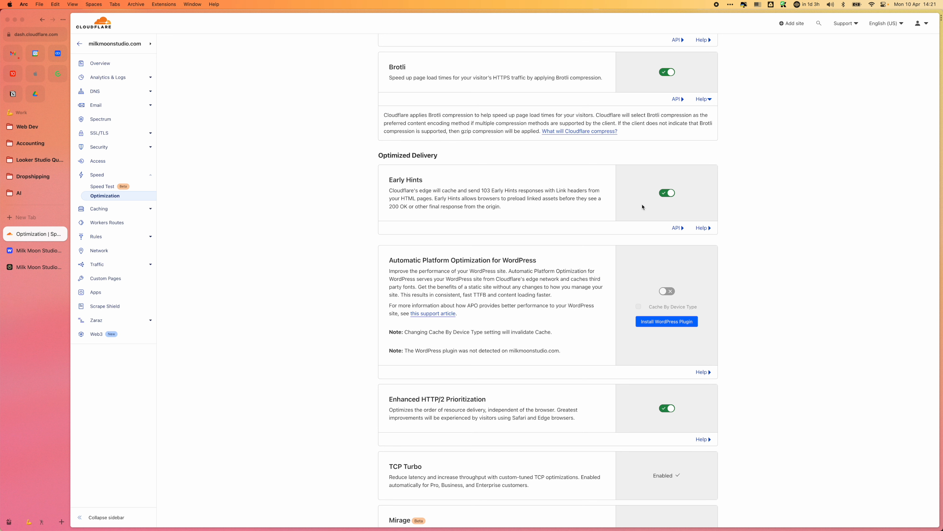
Step: Expand the Enhanced HTTP/2 Prioritization help text and read it along with the TCP Turbo description
scroll(705, 234, down, 3)
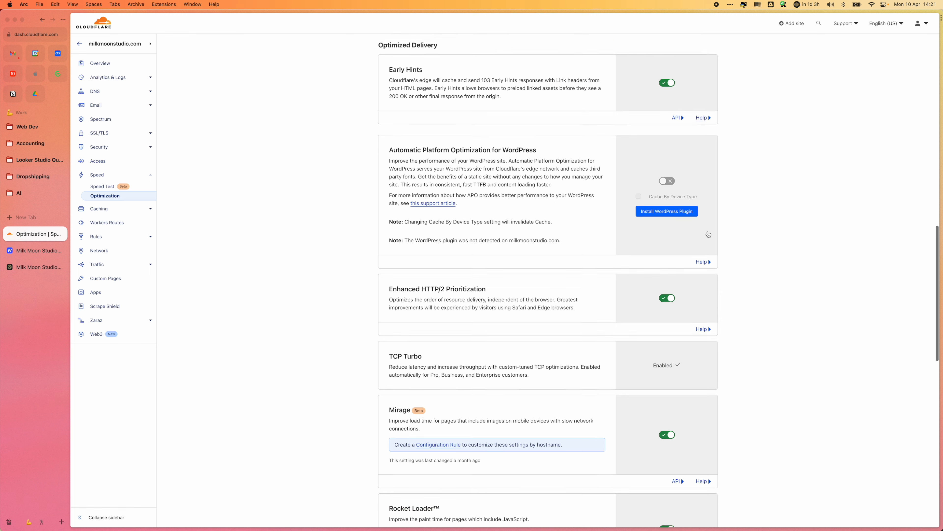
scroll(665, 209, down, 2)
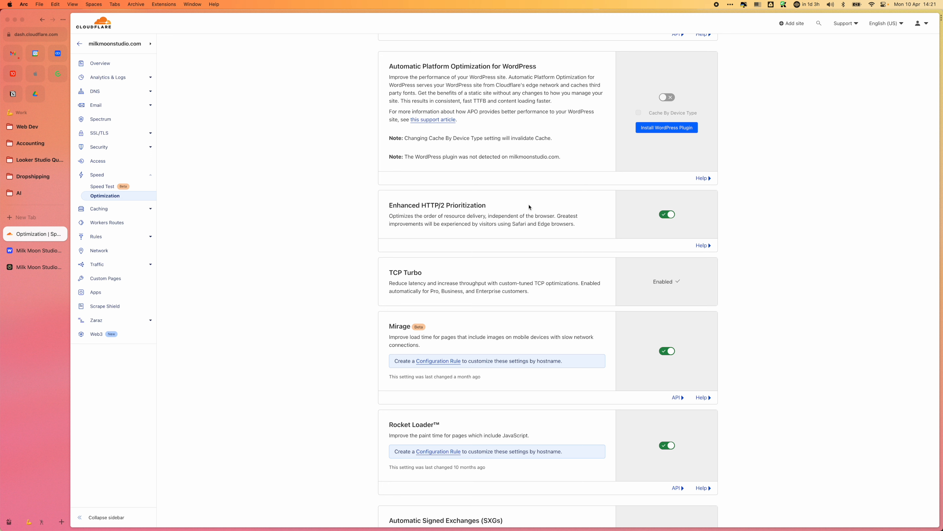
click(702, 245)
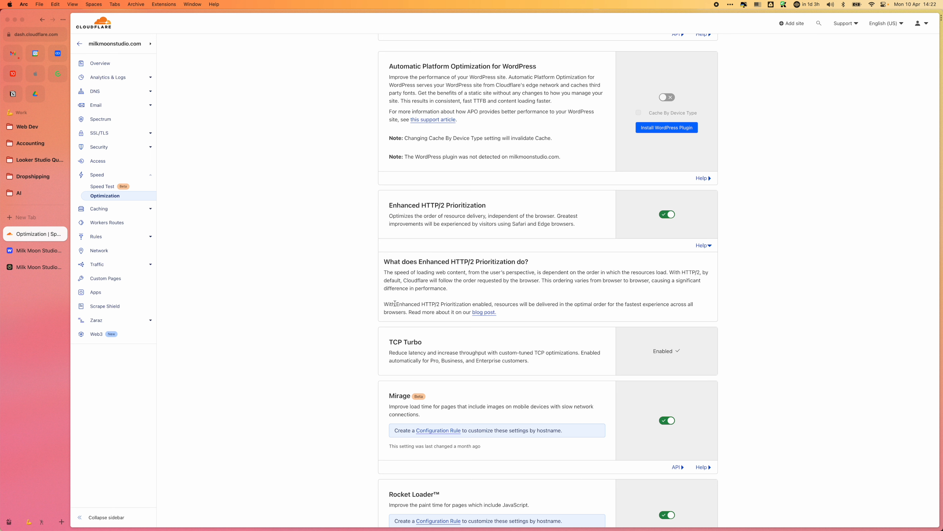
drag(384, 304, 710, 312)
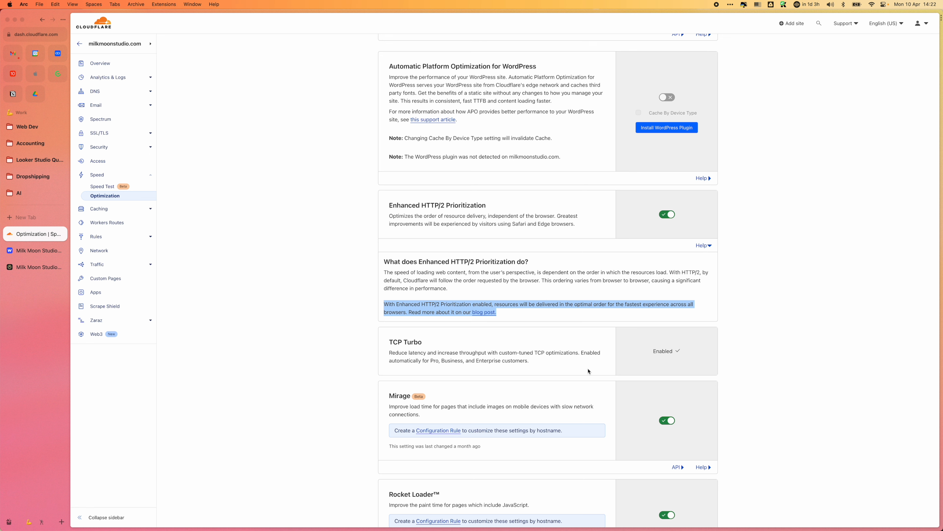
scroll(589, 371, down, 3)
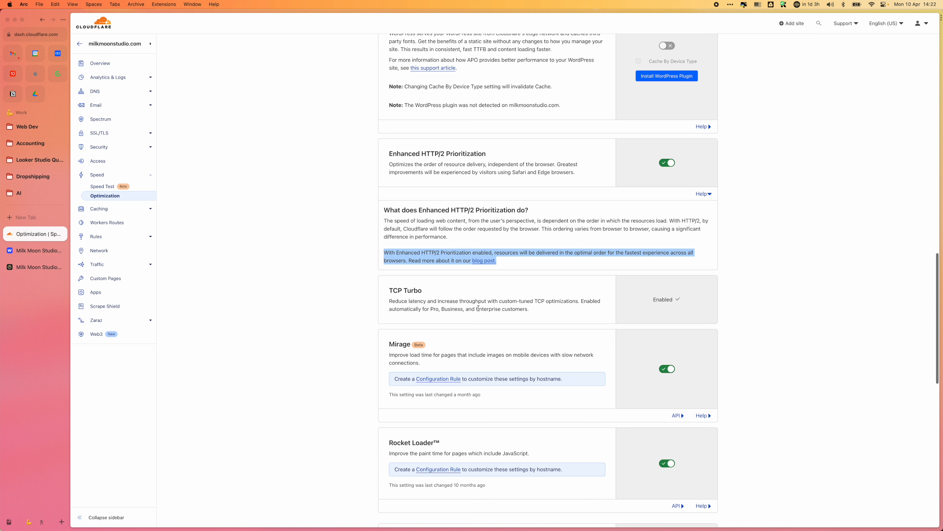
drag(389, 290, 592, 312)
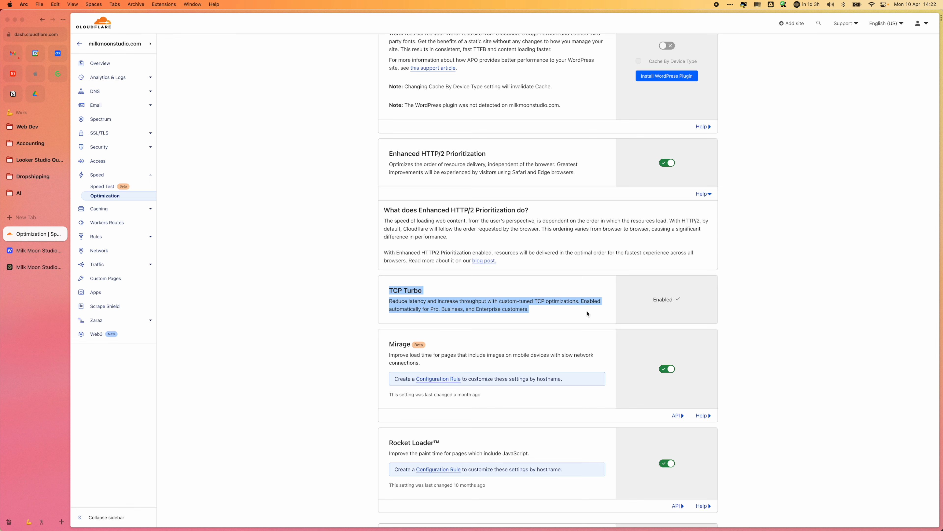
Step: Read the Mirage description and expand its help text on how it improves page load time
scroll(587, 315, down, 4)
scroll(587, 314, down, 2)
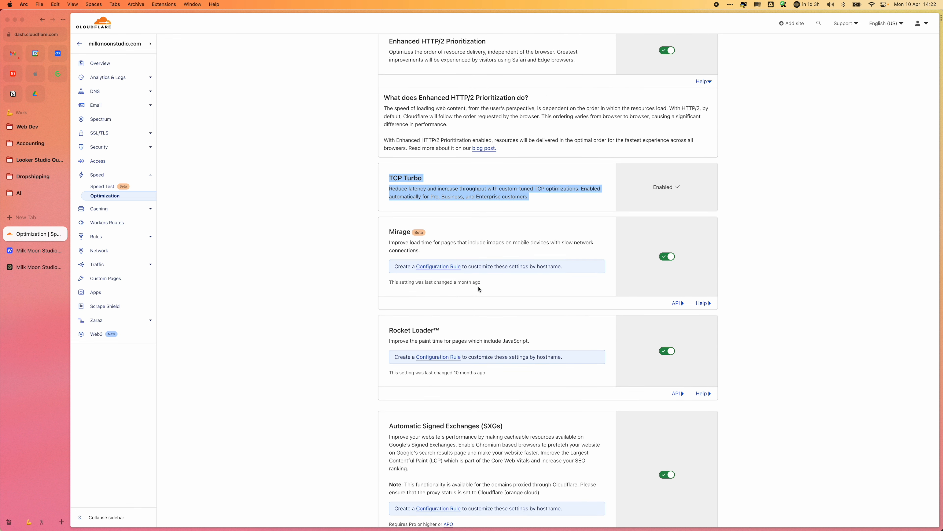
drag(391, 230, 466, 249)
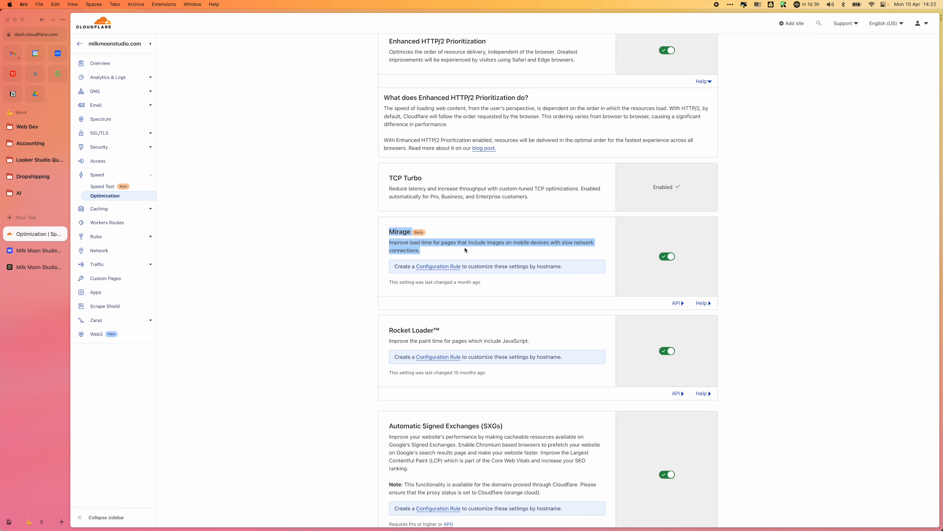
click(703, 303)
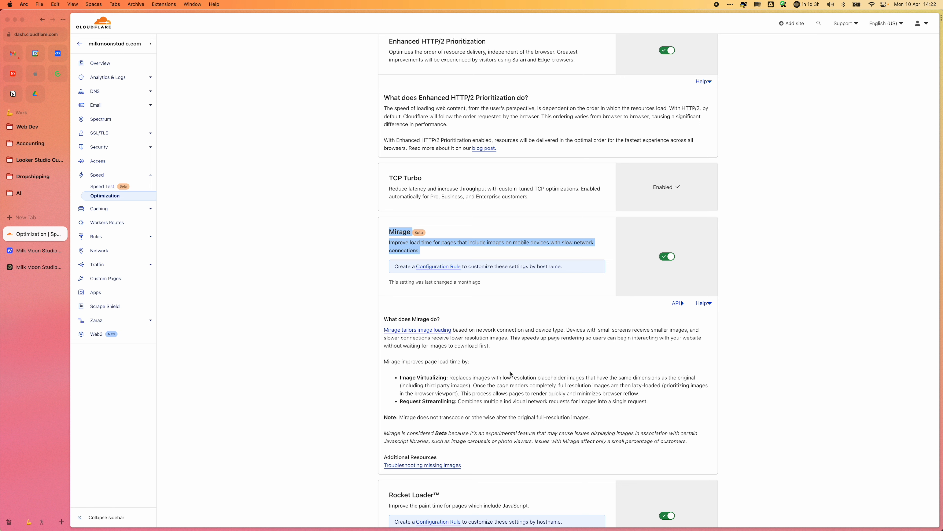
click(512, 353)
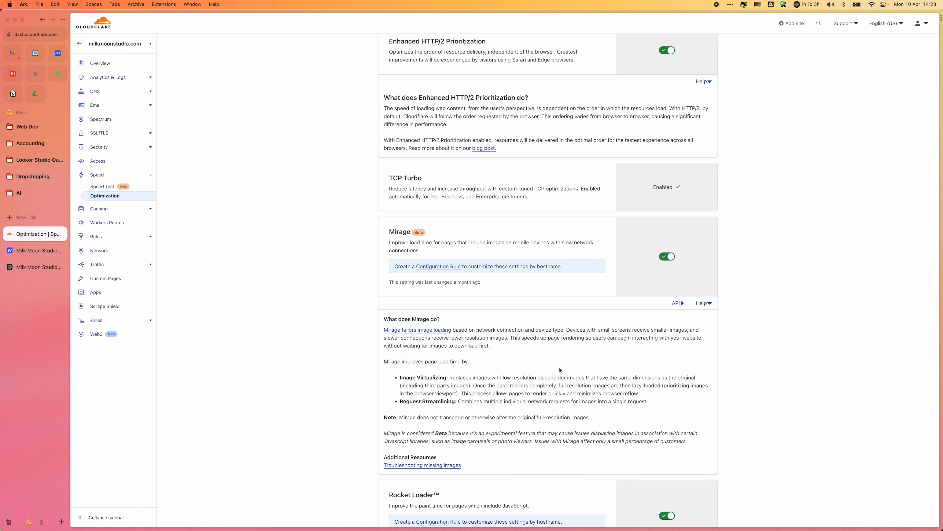
Step: Expand the Rocket Loader help text and read how it improves paint times, comparing it with the neighbouring Mirage section
scroll(560, 369, down, 5)
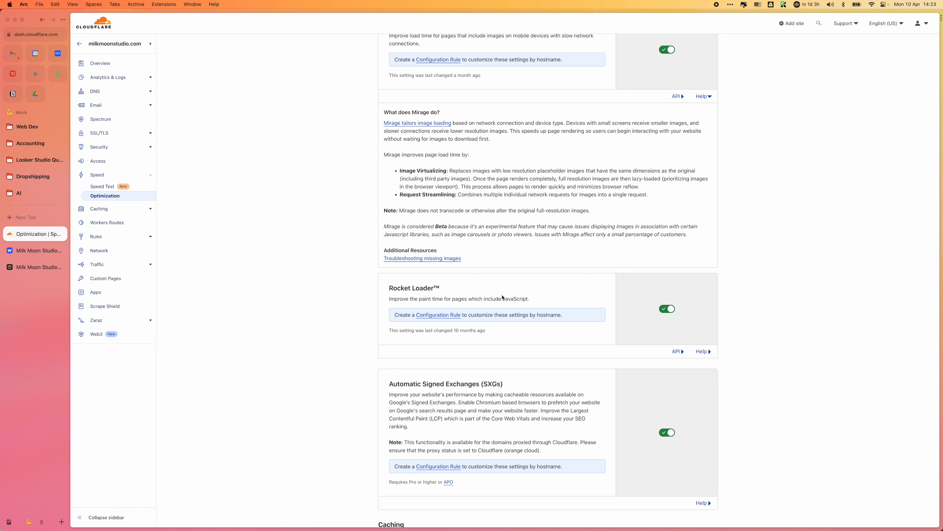
click(702, 351)
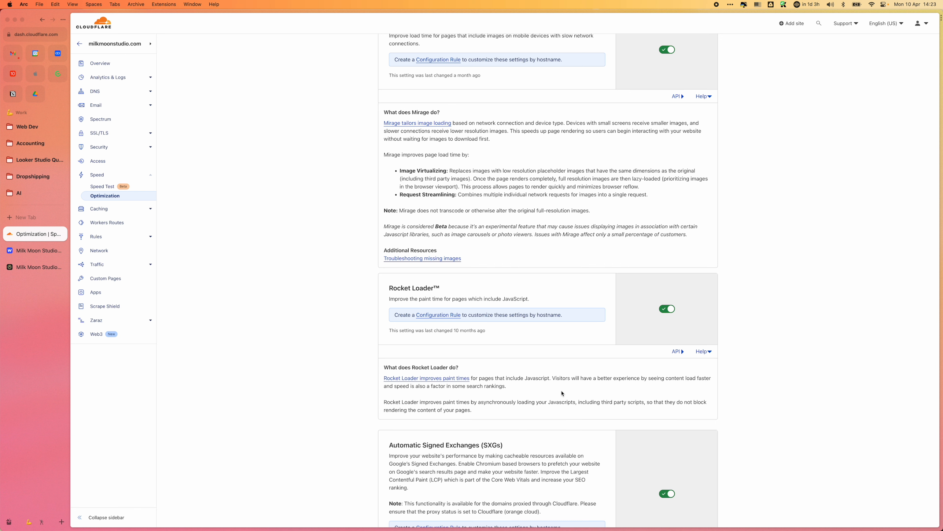
scroll(485, 415, up, 6)
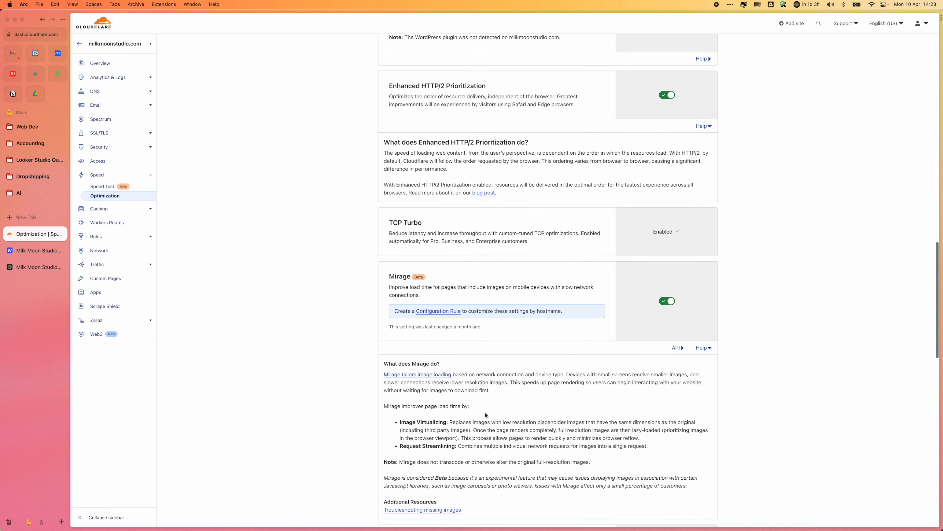
scroll(485, 415, up, 20)
scroll(485, 412, down, 20)
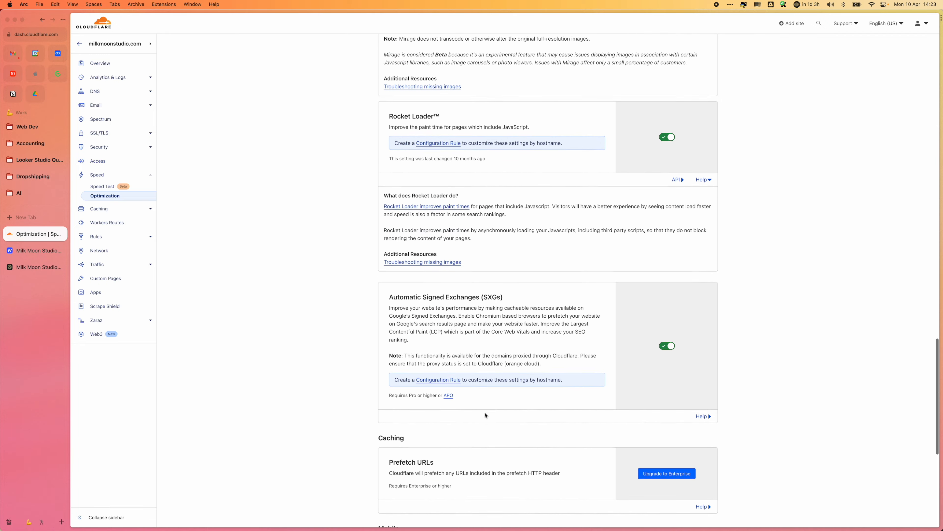
scroll(485, 415, down, 8)
scroll(485, 413, up, 13)
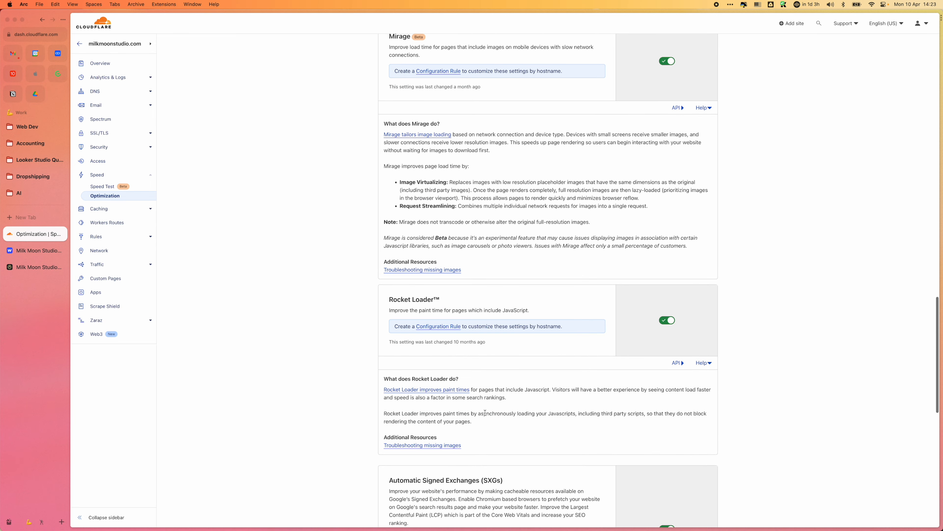
drag(453, 441, 365, 367)
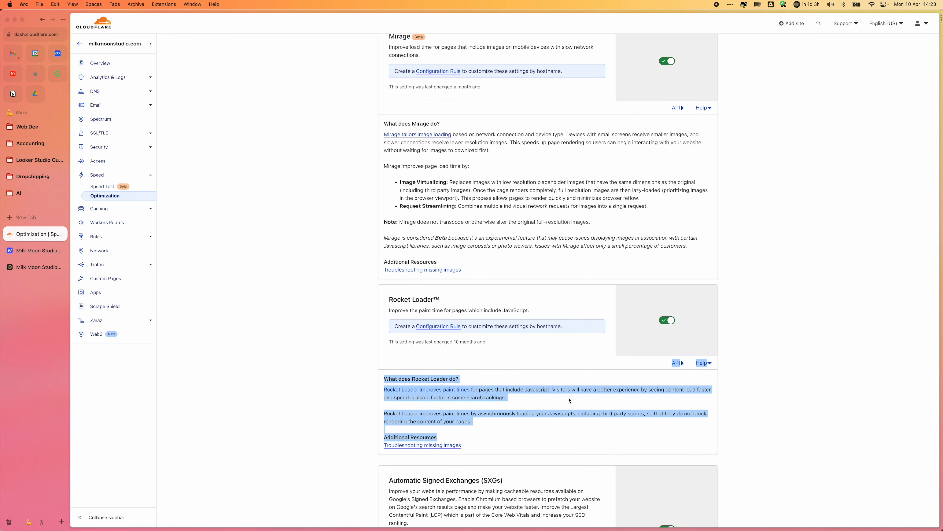
scroll(573, 406, up, 1)
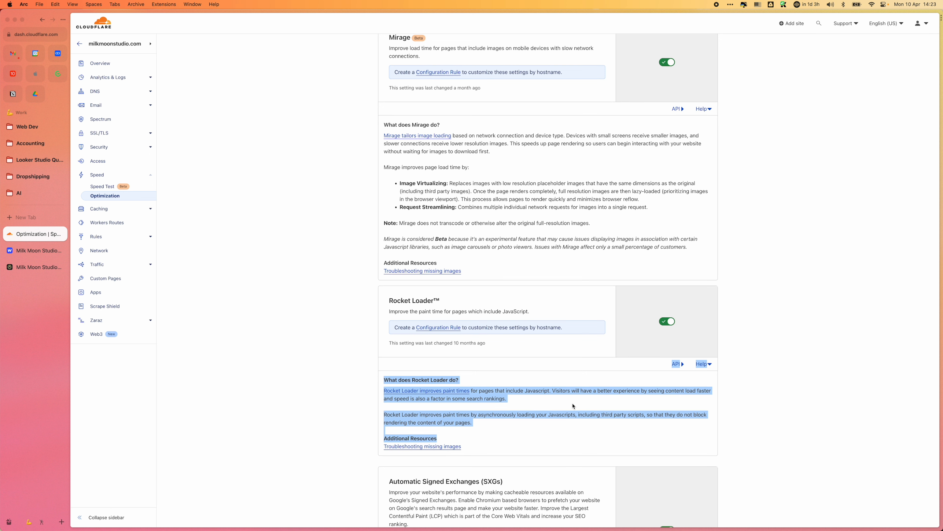
click(569, 430)
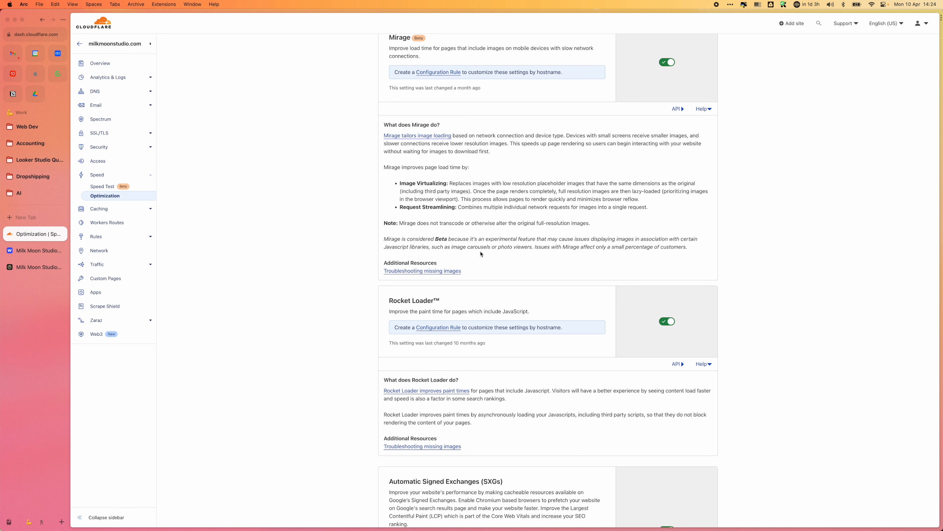
Step: Read the Automatic Signed Exchanges (SXGs) description and the Prefetch URLs setting, looking over the mobile options below
scroll(572, 387, down, 6)
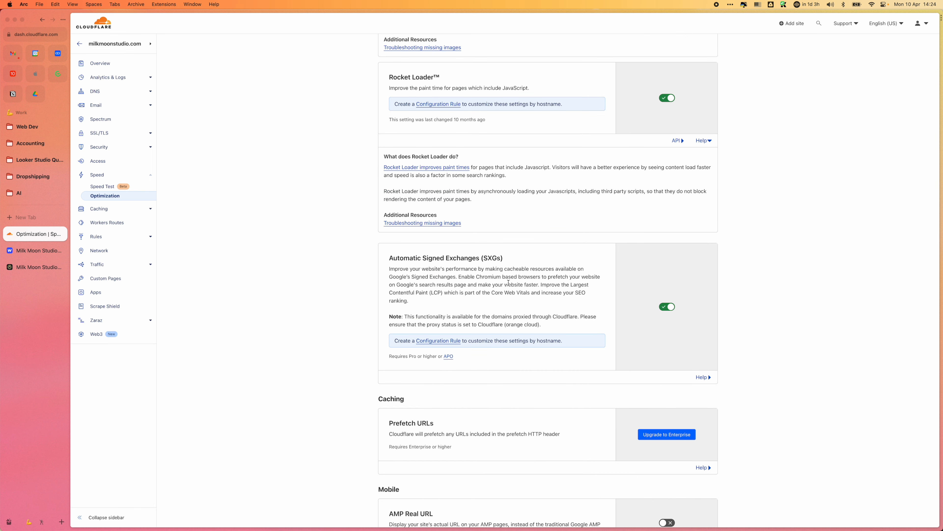
drag(506, 258, 385, 258)
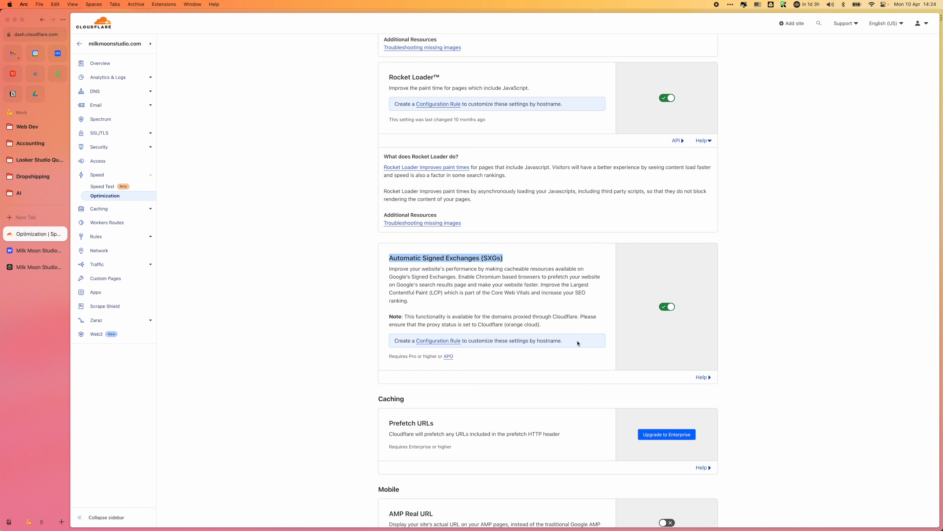
scroll(575, 362, down, 6)
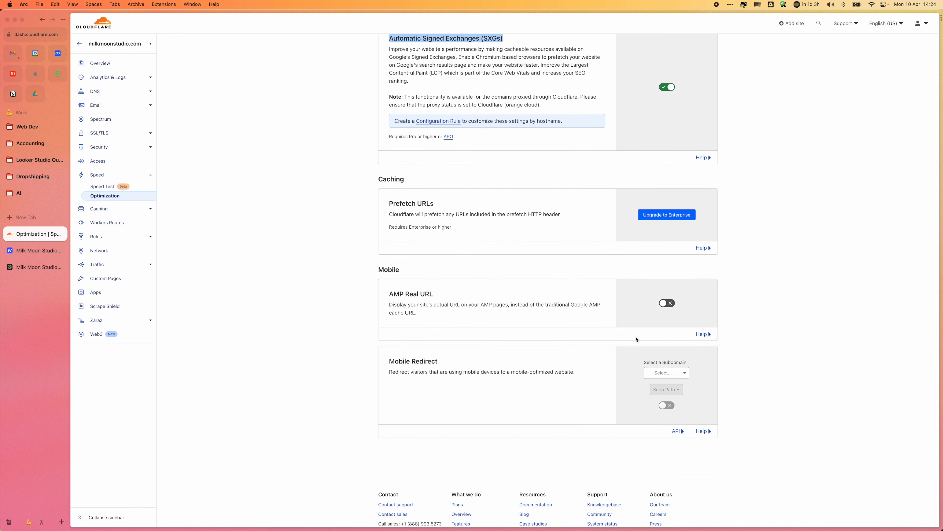
scroll(461, 227, down, 1)
click(535, 213)
triple_click(535, 213)
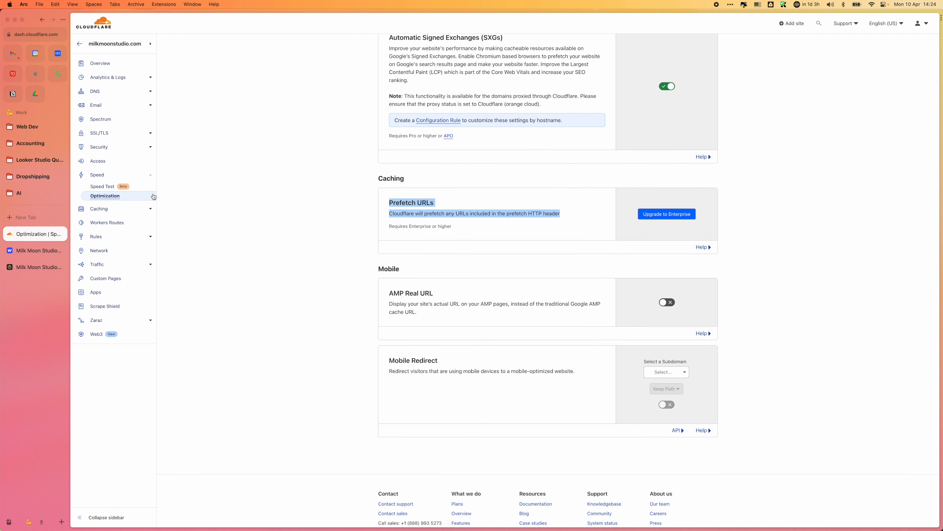
Step: Open the caching configuration and examine the Ignore query string option under Caching Level and the Browser Cache TTL setting
click(152, 211)
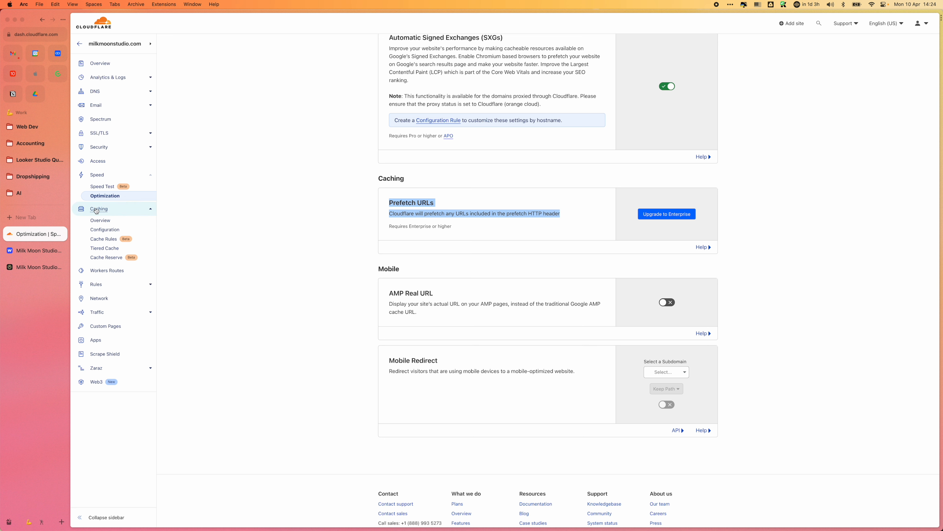
click(105, 230)
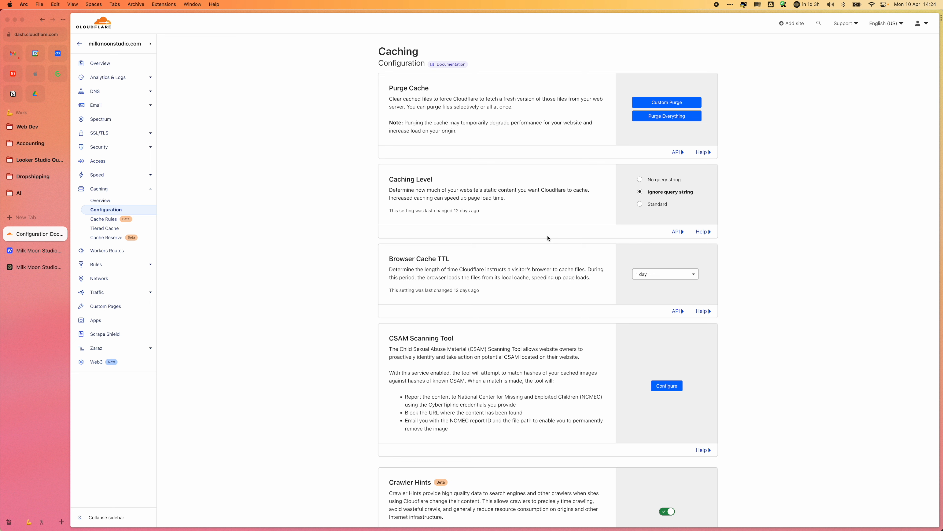
drag(698, 194, 647, 193)
drag(705, 193, 644, 192)
scroll(660, 340, down, 3)
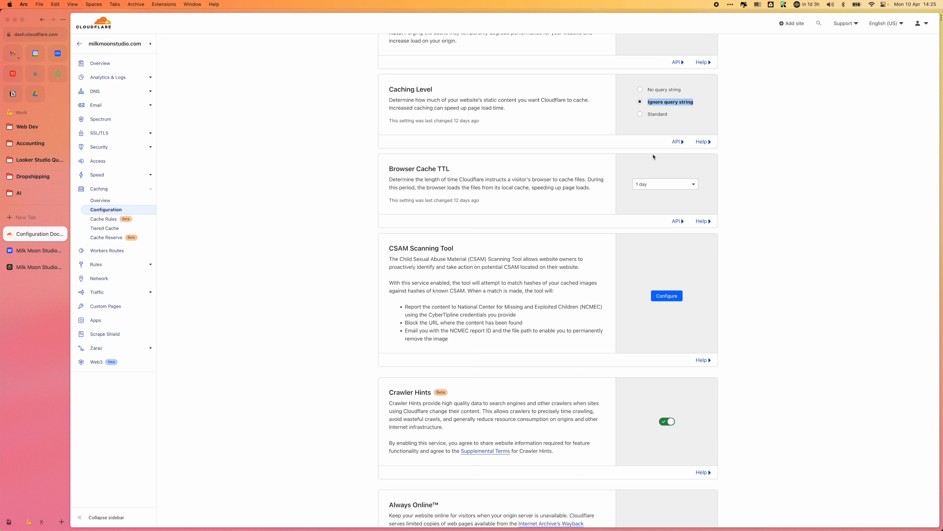
Step: Read the CSAM Scanning Tool and Crawler Hints descriptions in the caching configuration
scroll(683, 224, down, 1)
scroll(683, 224, down, 3)
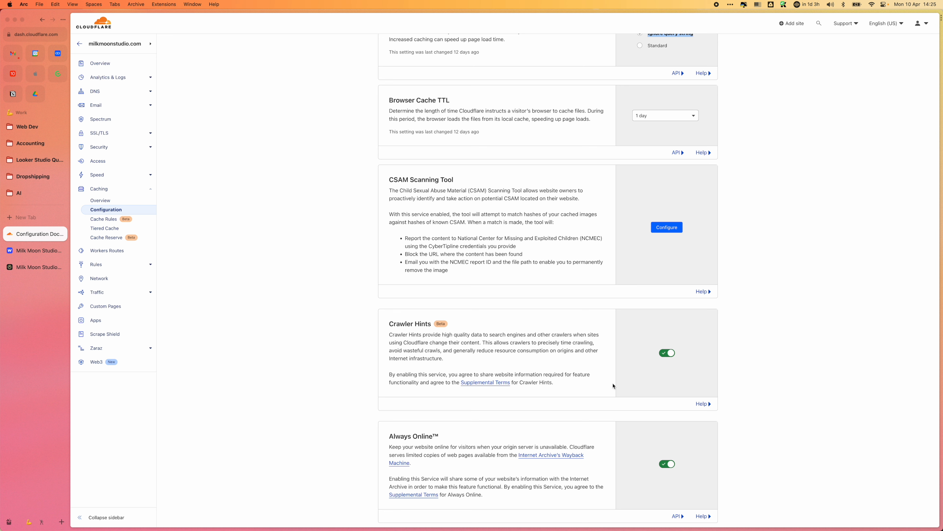
scroll(634, 399, down, 2)
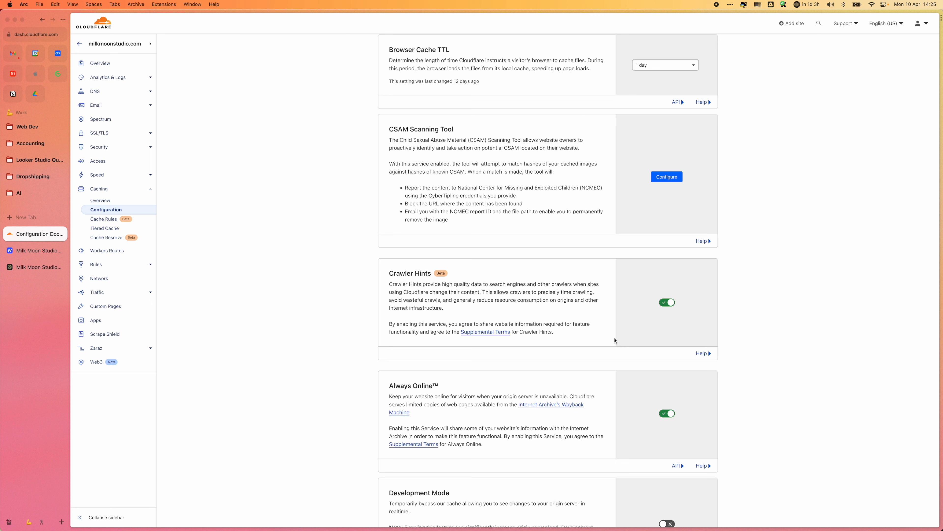
drag(462, 223, 382, 132)
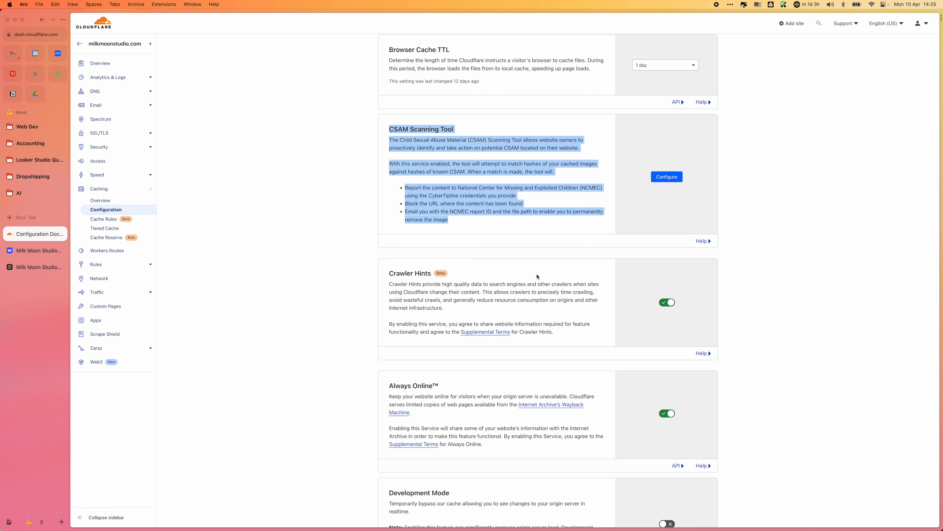
scroll(551, 310, down, 3)
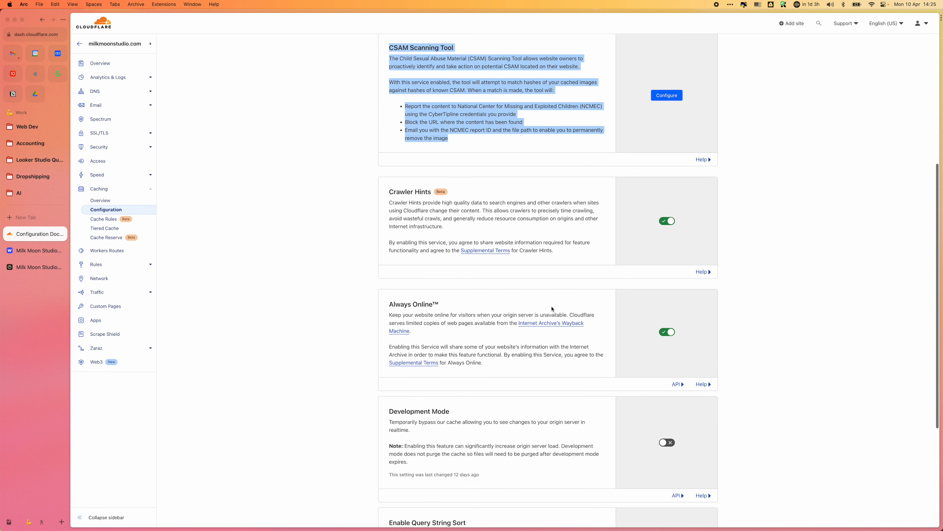
click(402, 216)
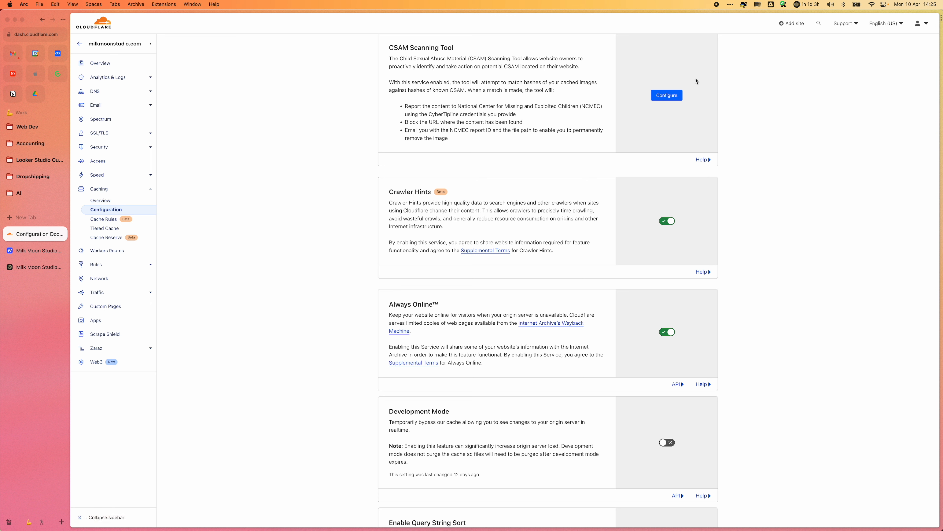
drag(389, 195, 668, 239)
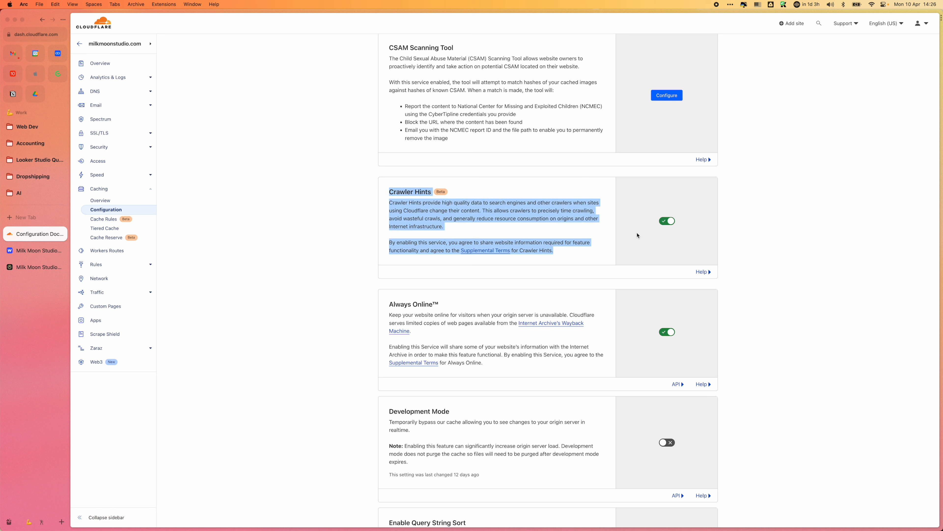
click(586, 236)
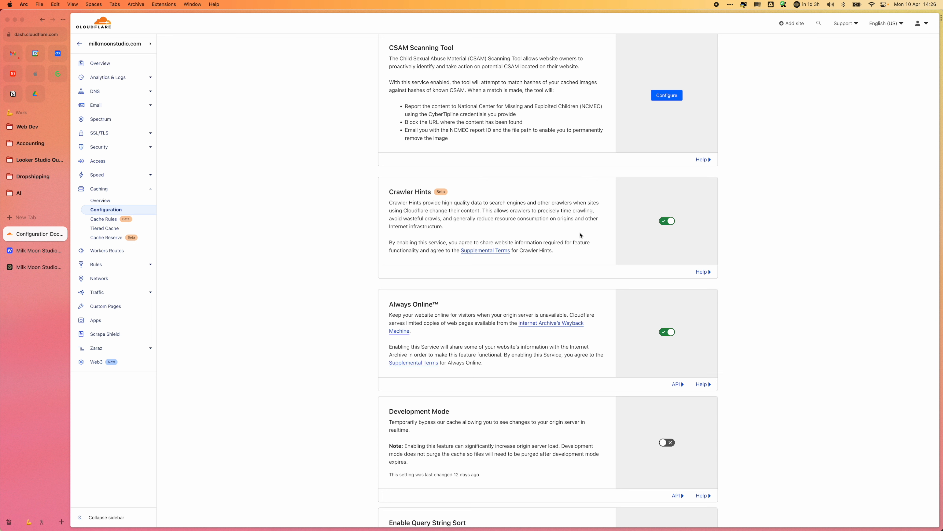
Step: Read the Always Online description, including its use of the Internet Archive's Wayback Machine
scroll(580, 236, down, 3)
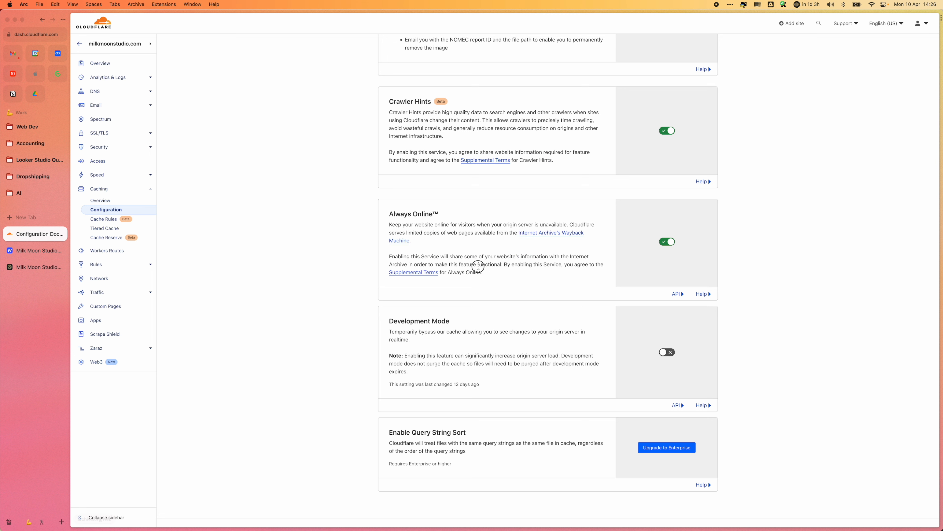
drag(482, 272, 370, 203)
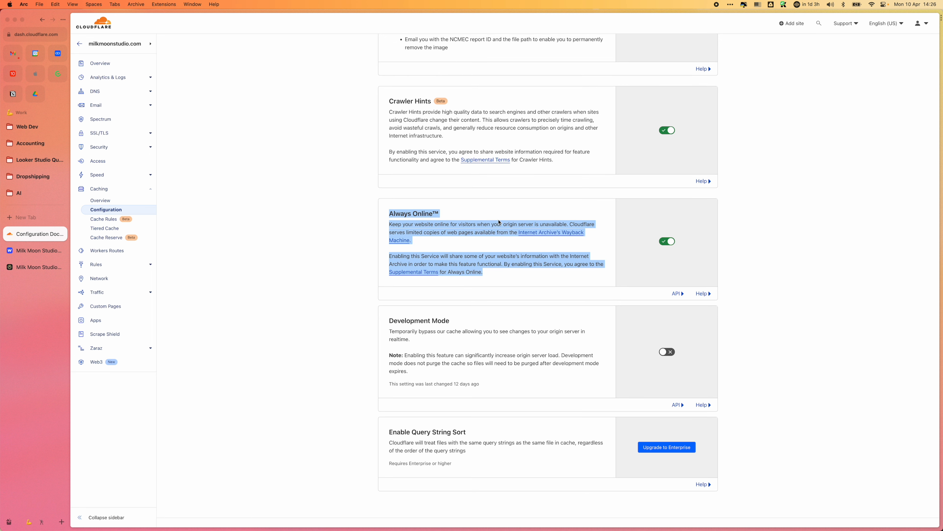
click(553, 259)
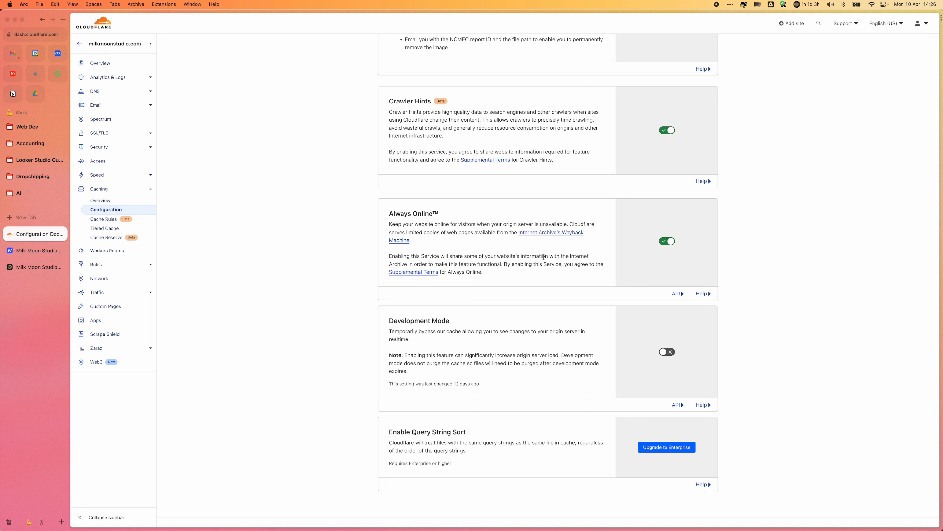
Step: Read the Development Mode description, then look at the site overview with its Development Mode quick action
scroll(543, 256, down, 3)
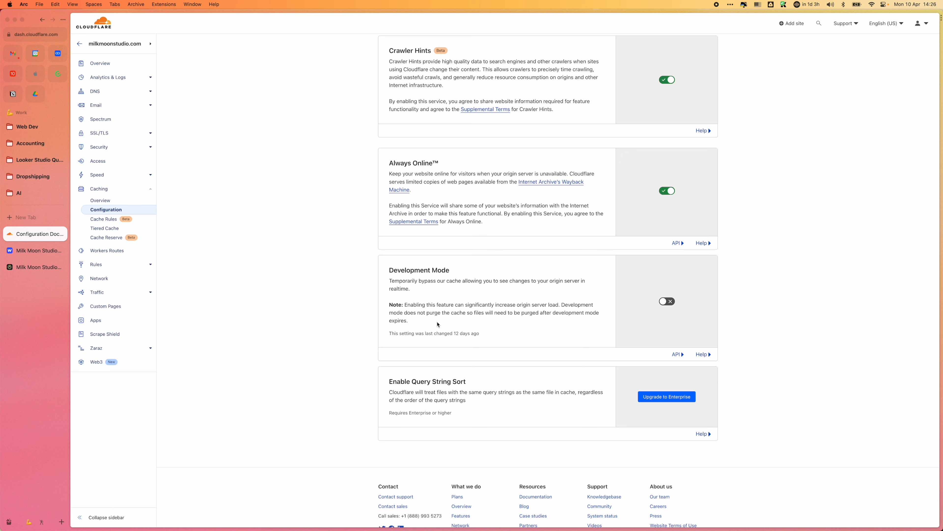
drag(439, 324, 369, 268)
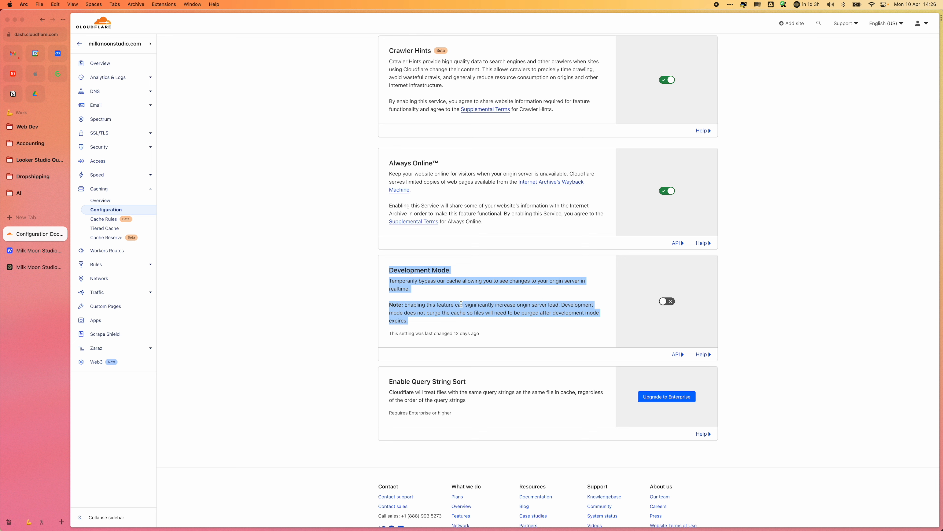
click(96, 64)
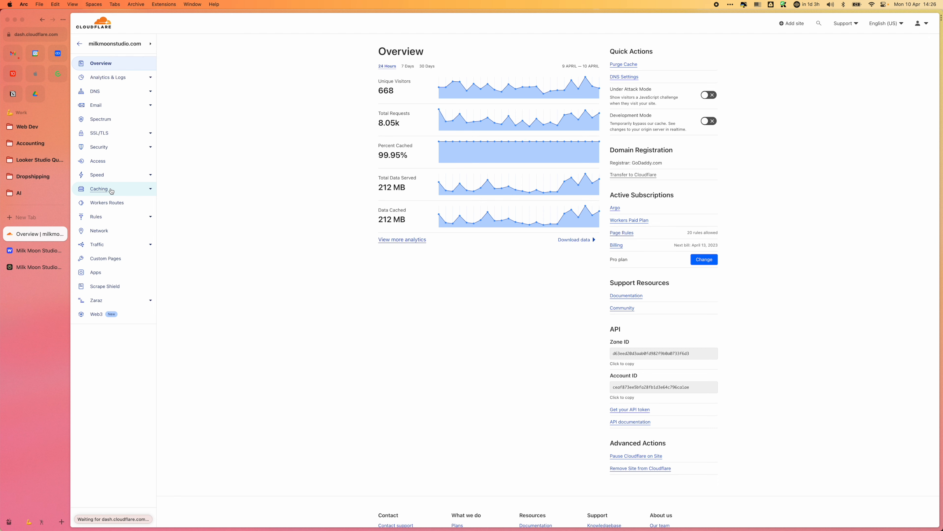
Step: Open the Tiered Cache settings, read the Argo Tiered Cache description, and expand its help text
click(111, 190)
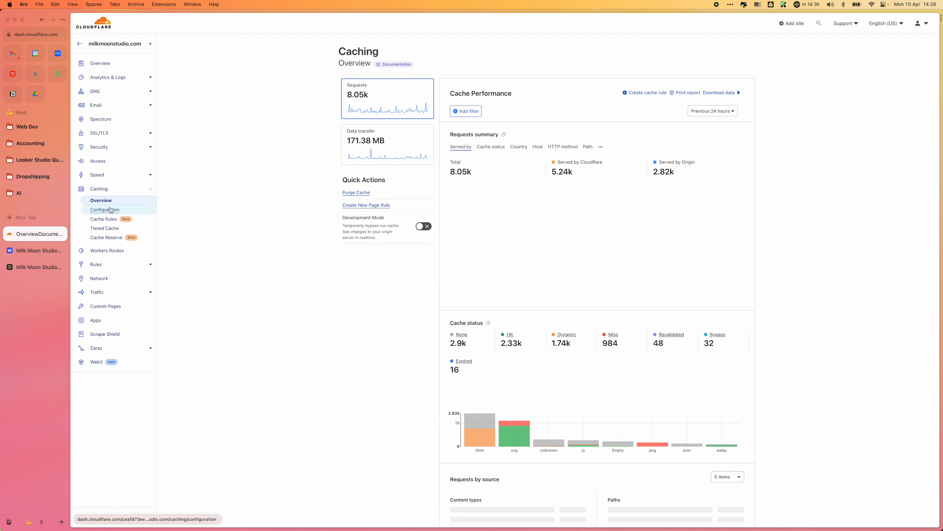
click(106, 228)
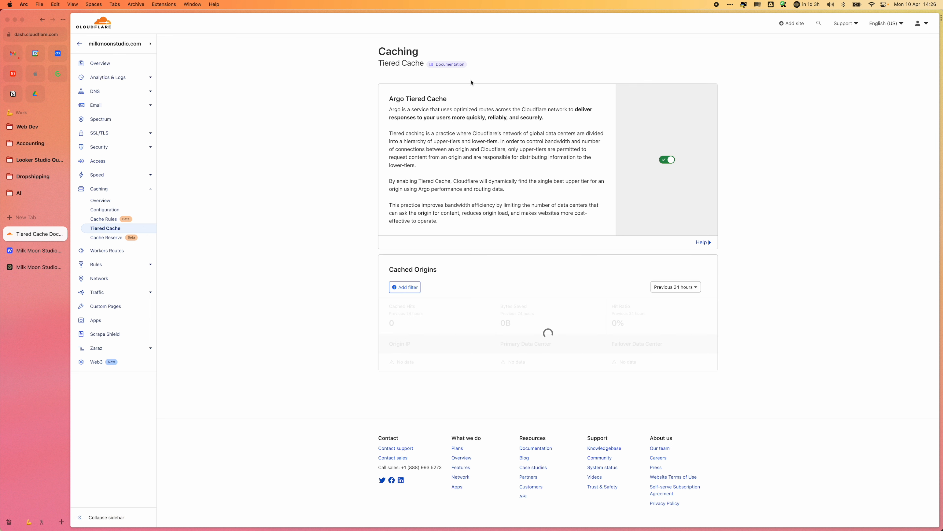
drag(389, 99, 563, 225)
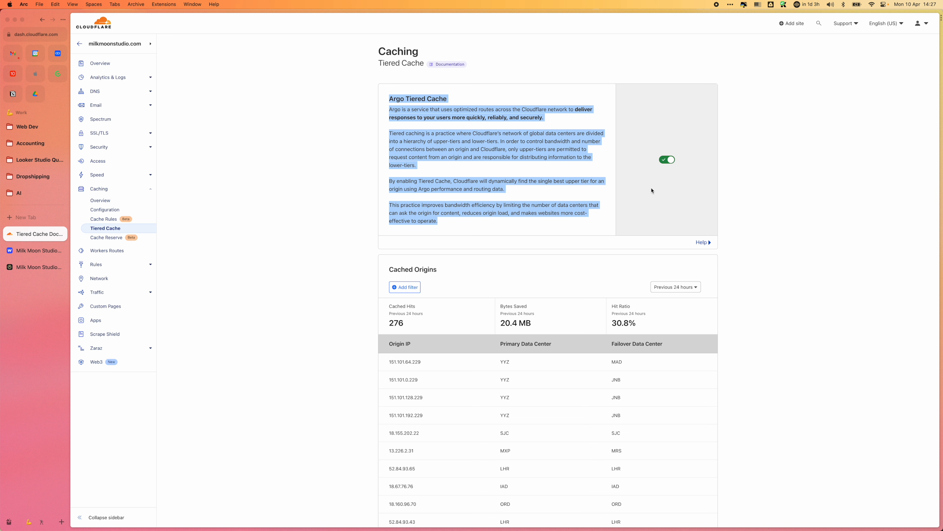
click(701, 242)
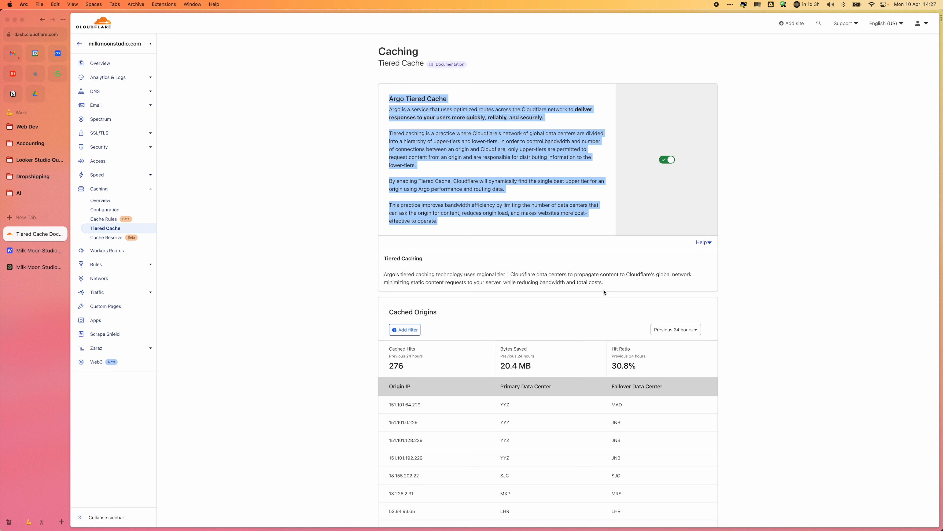
triple_click(631, 280)
Step: Open the Cache Reserve settings and read its description, cache sync status and storage usage
click(107, 238)
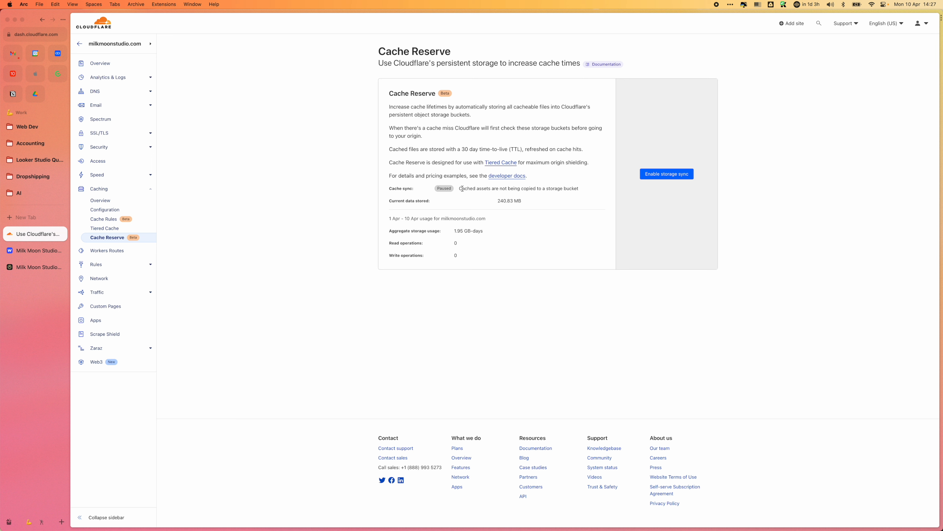
triple_click(385, 64)
click(385, 66)
drag(382, 89, 510, 257)
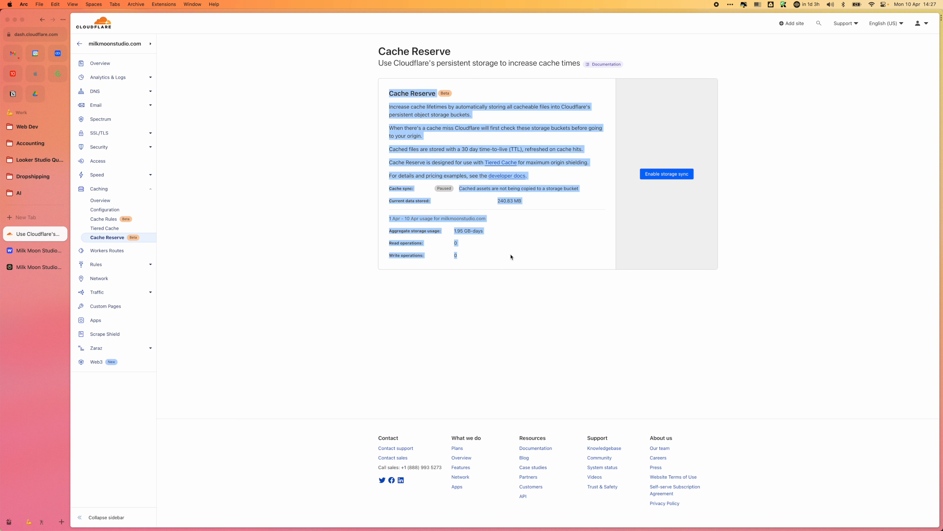
click(510, 256)
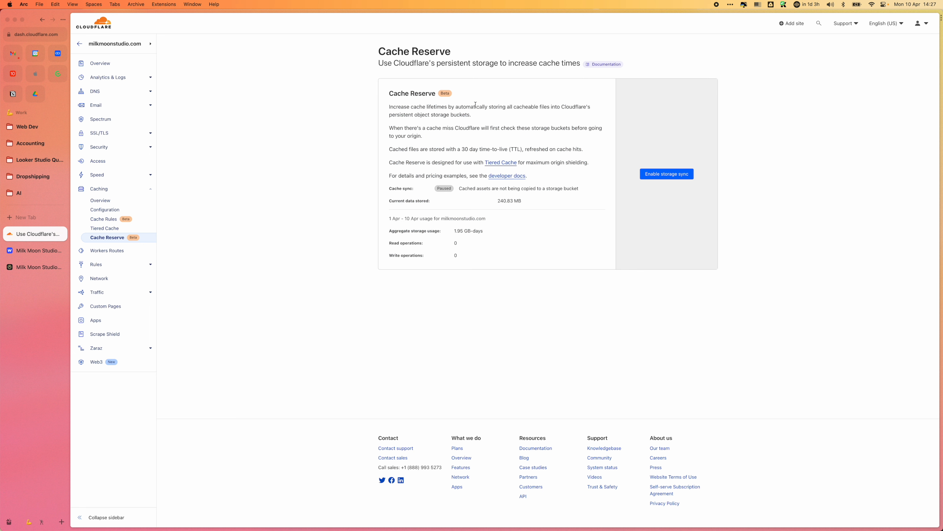
Step: Read through the Cache Reserve description and usage details, then return to the Caching overview
drag(392, 91, 499, 266)
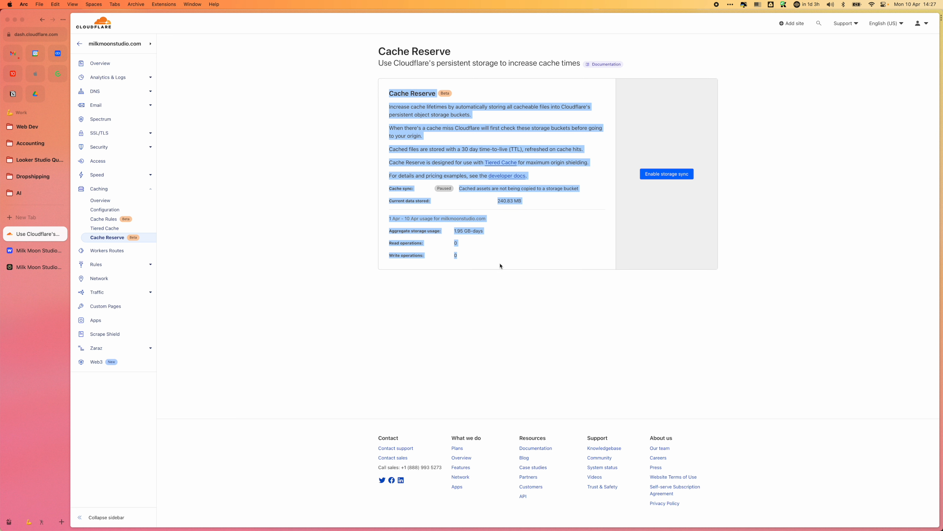
click(103, 200)
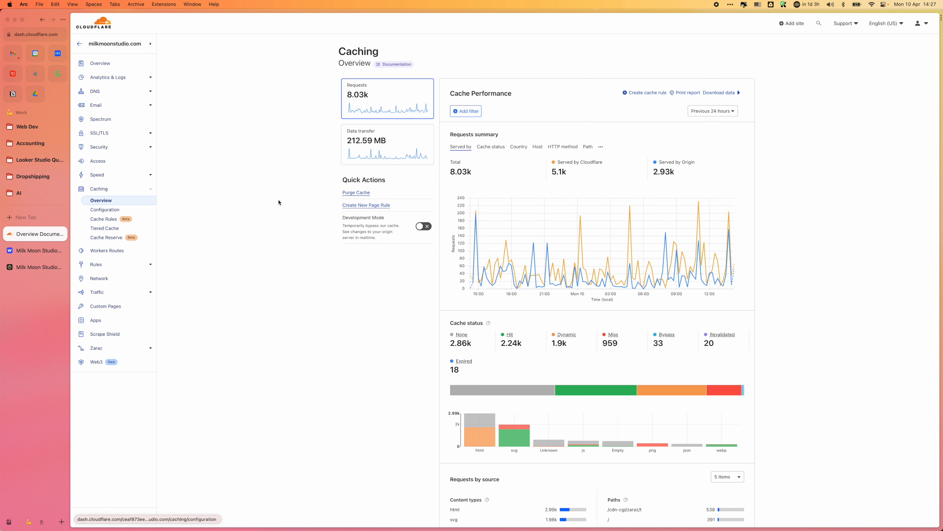
Step: Open the Network settings and read the HTTP/3 (with QUIC) description with its help text expanded
click(128, 281)
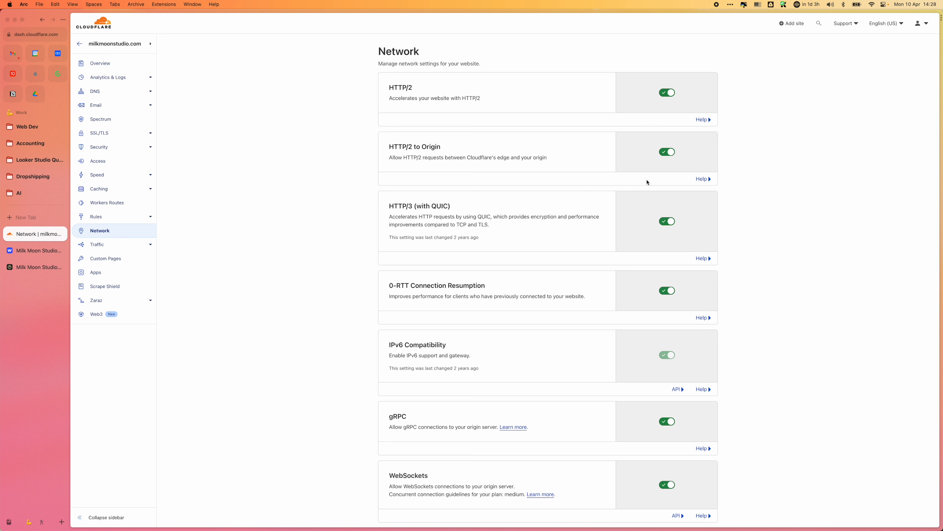
scroll(665, 168, down, 3)
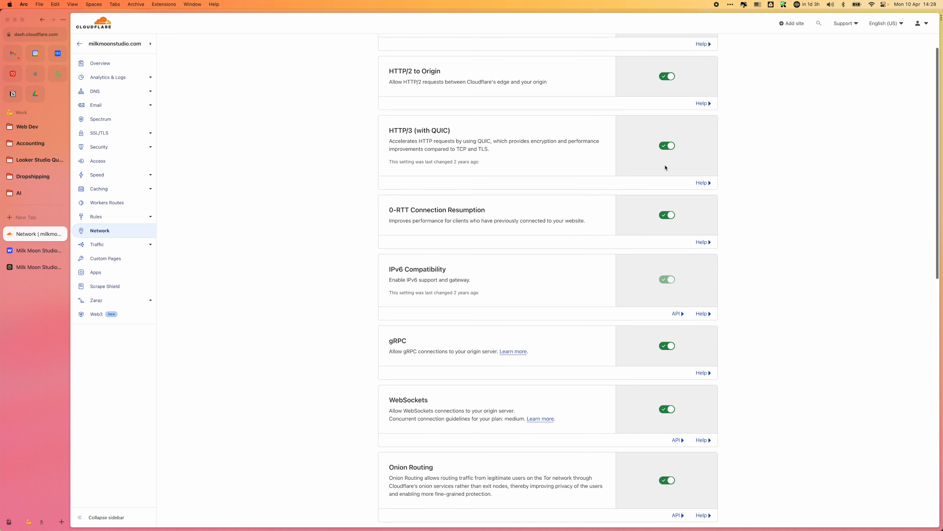
drag(387, 130, 476, 137)
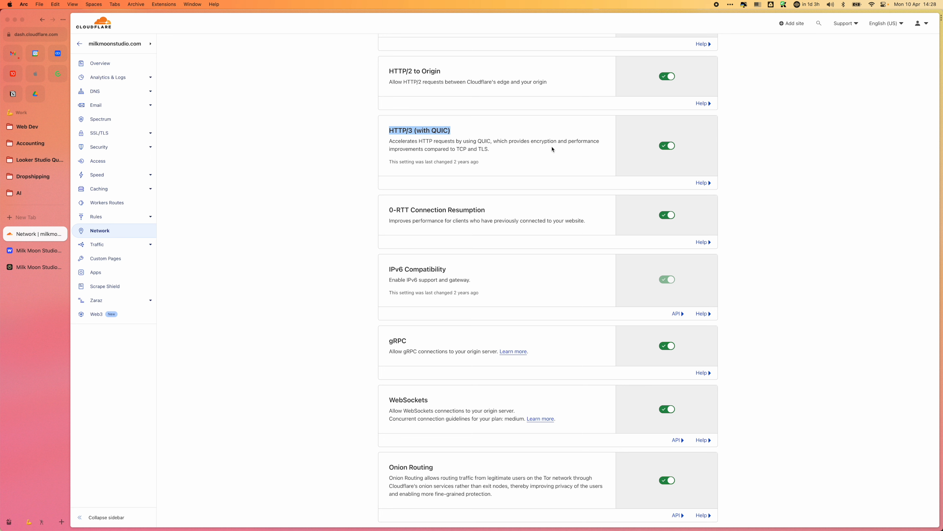
click(703, 182)
drag(674, 221, 394, 210)
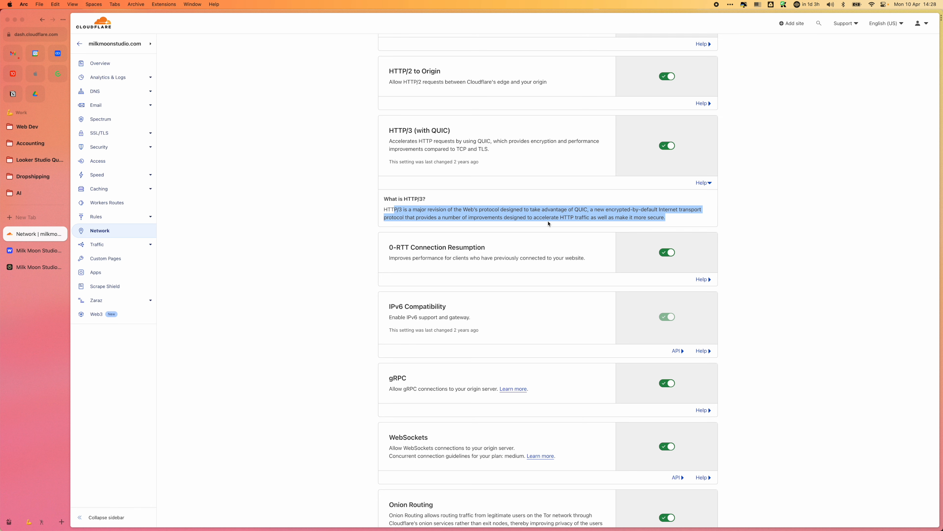
Step: Expand and read the help text for 0-RTT Connection Resumption
scroll(568, 234, down, 3)
scroll(568, 234, down, 3)
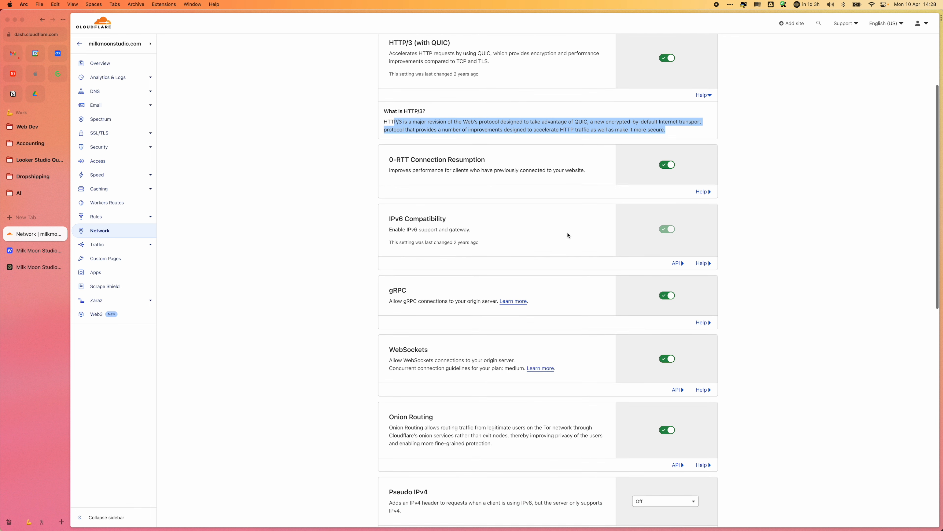
click(504, 155)
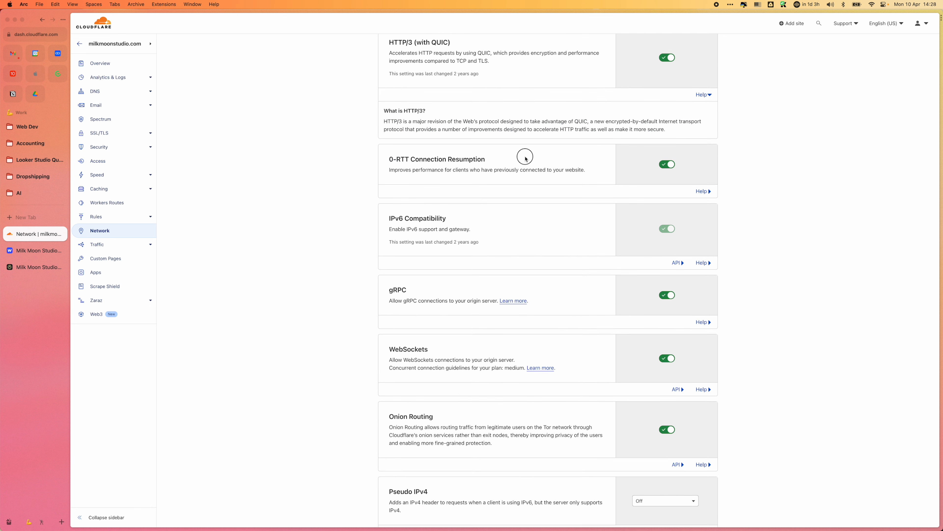
drag(524, 155, 388, 162)
click(702, 191)
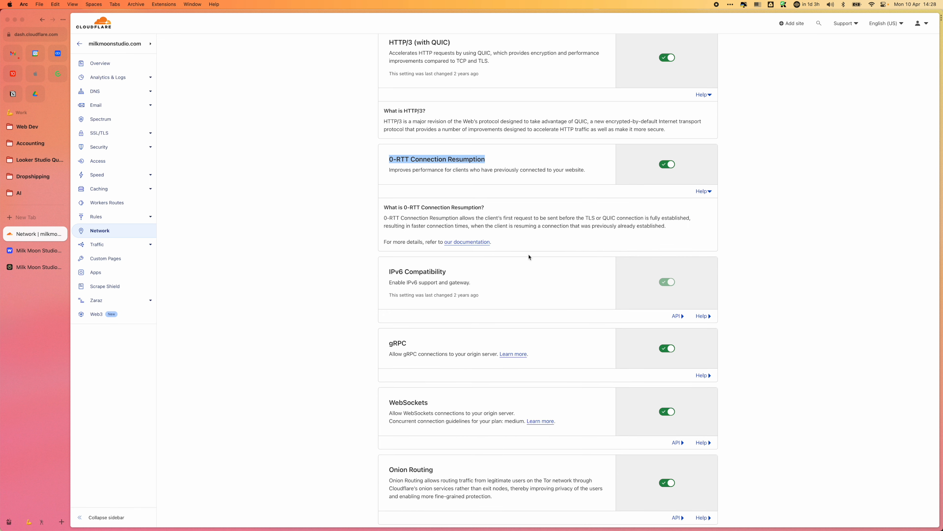
scroll(584, 244, down, 5)
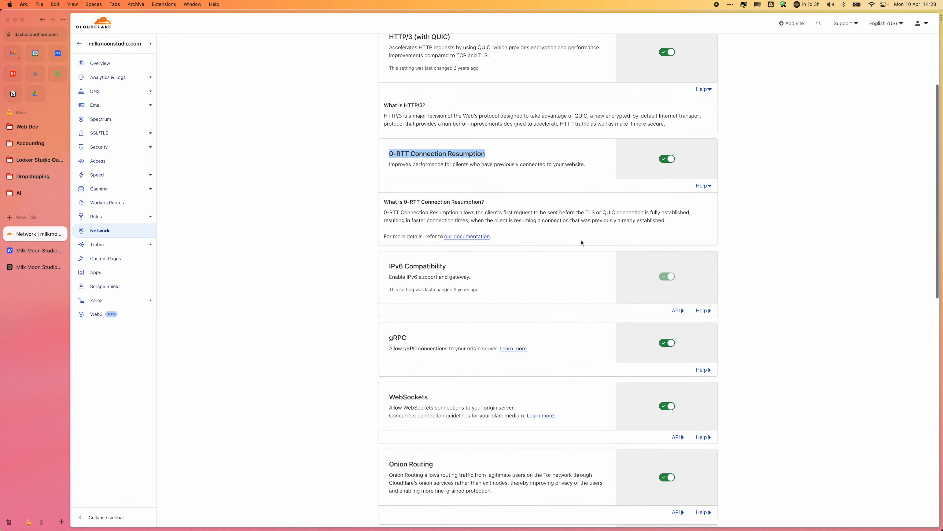
Step: Expand the gRPC help text and read what the protocol is designed for
scroll(584, 244, down, 5)
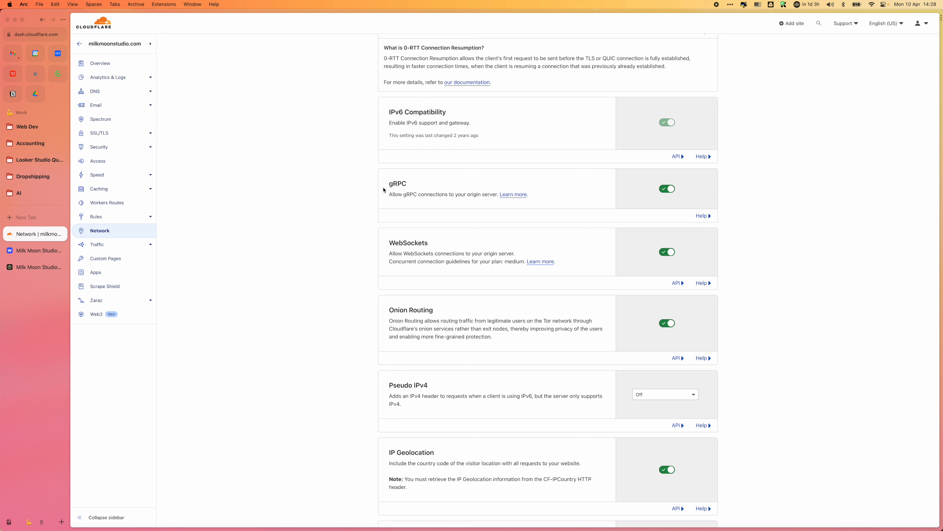
click(702, 216)
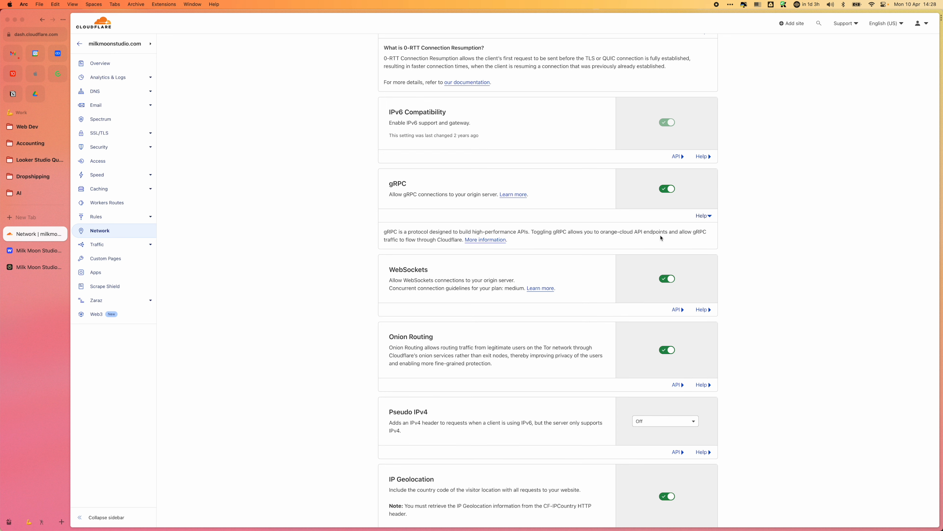
drag(534, 230, 383, 231)
scroll(647, 288, down, 1)
scroll(647, 288, down, 5)
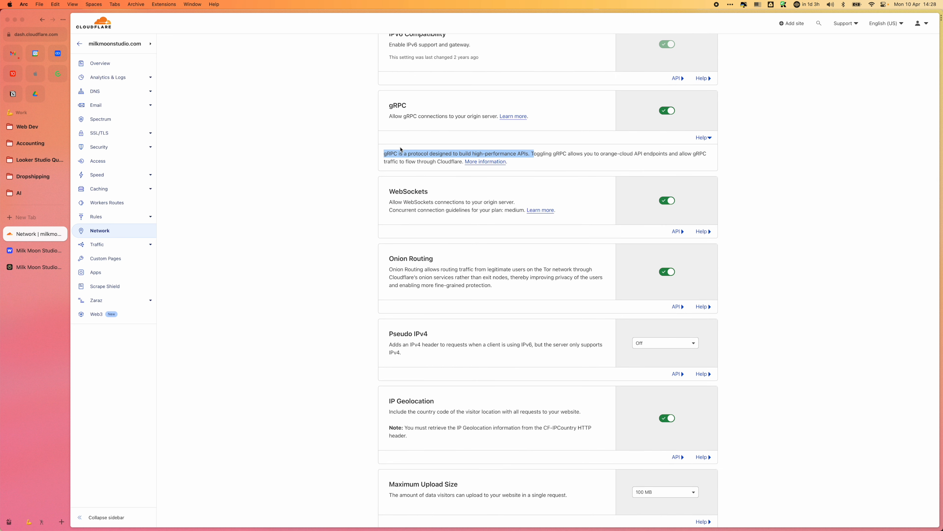
Step: Expand the WebSockets help text and read its explanation of WebSockets and their use with Cloudflare
click(701, 231)
drag(468, 258, 693, 266)
click(671, 273)
scroll(672, 273, down, 6)
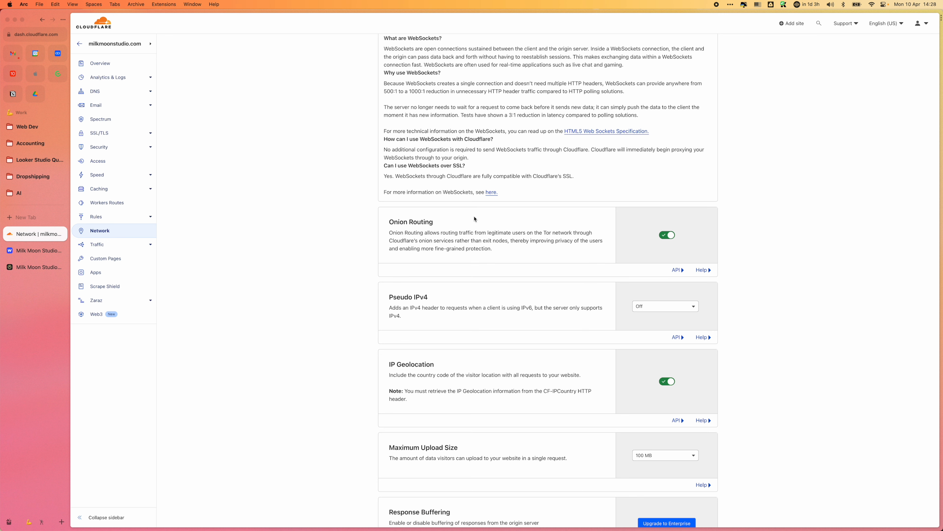
Step: Review the Onion Routing setting and the remaining network settings down to Network Error Logging
drag(388, 219, 449, 226)
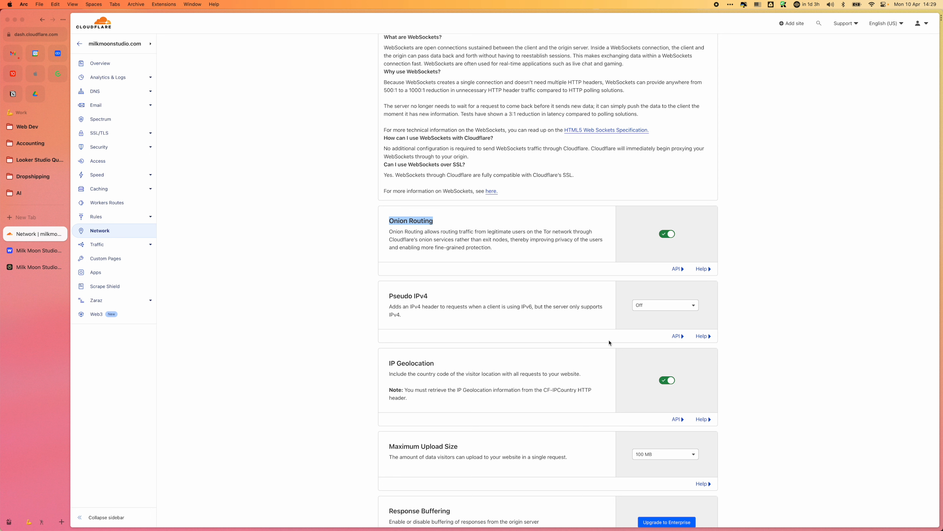
scroll(609, 342, down, 3)
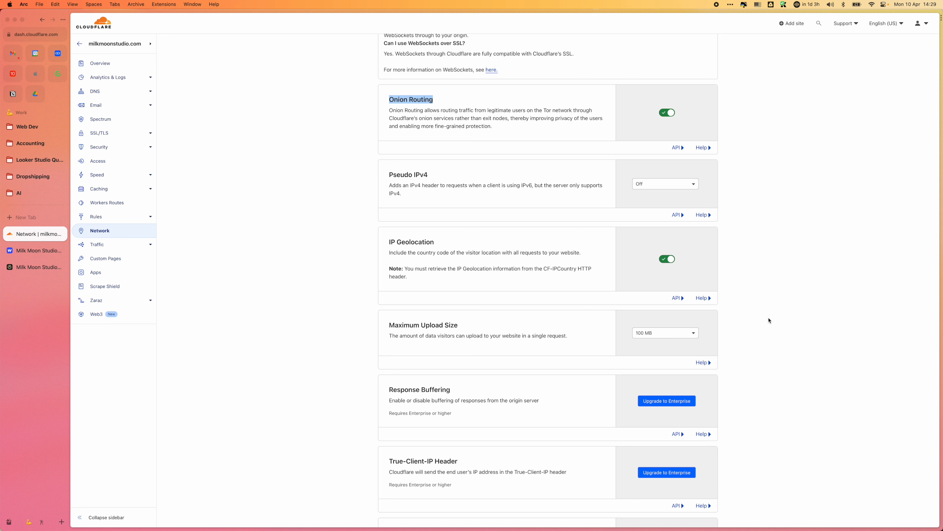
scroll(729, 319, down, 4)
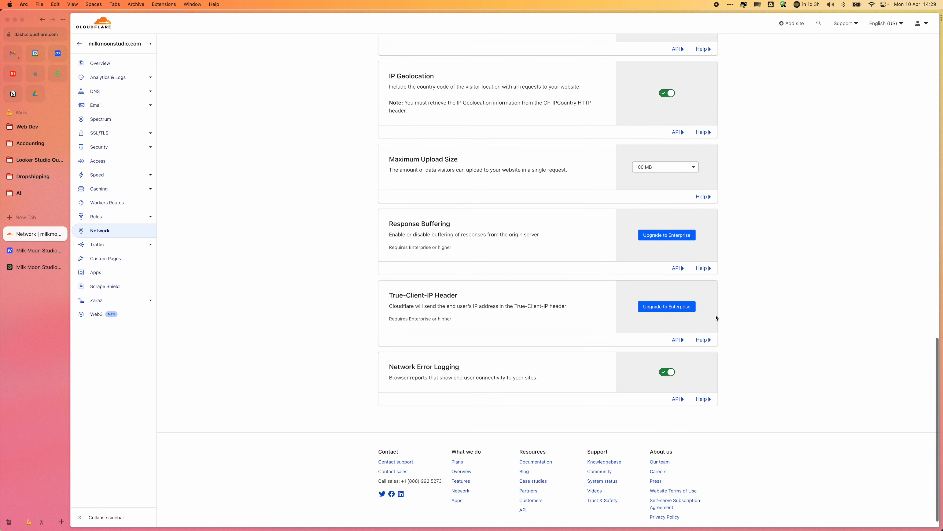
Step: View the Traffic options, then open Page Rules and start a new page rule for milkmoonstudio.com
click(151, 245)
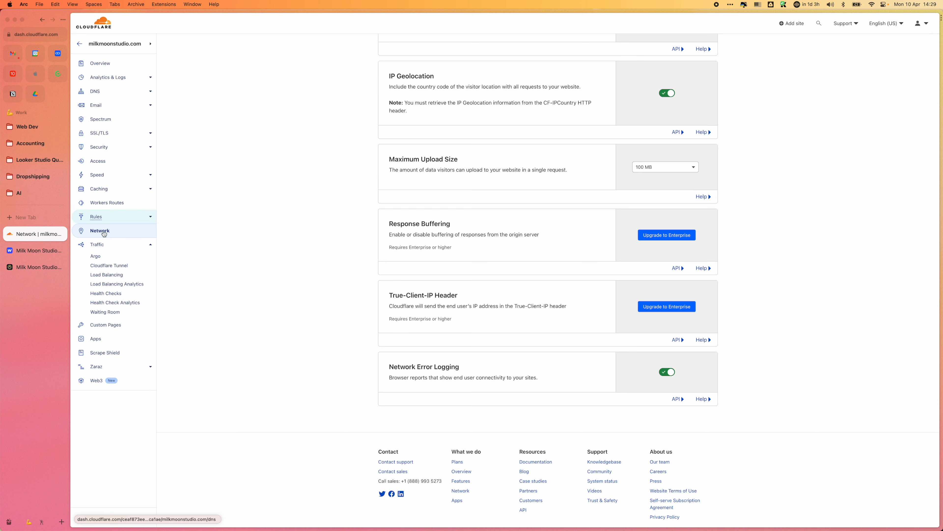
click(117, 219)
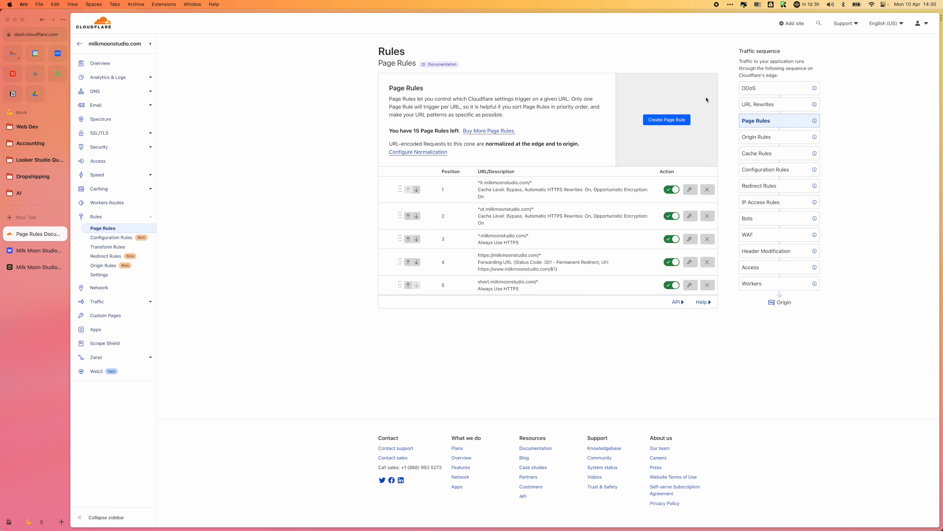
click(659, 121)
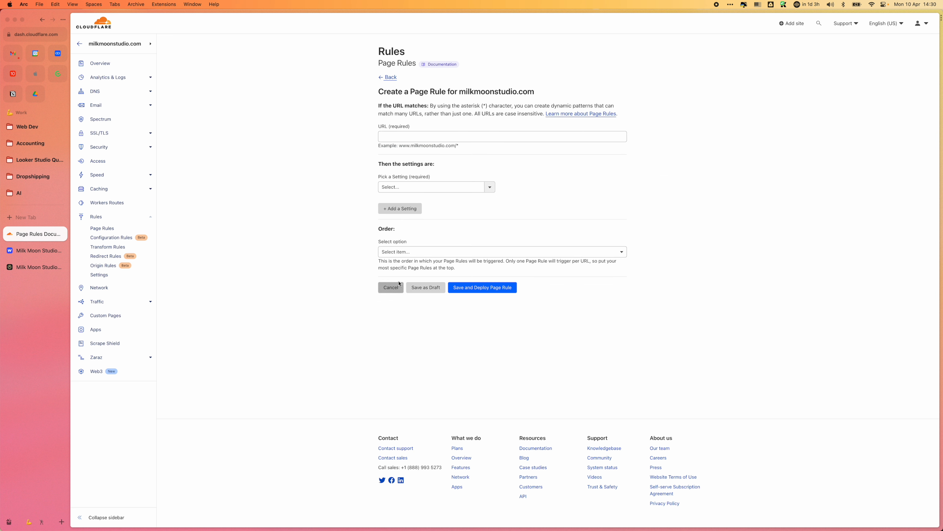
Step: Set the page rule's URL to *content.milkmoonstudio.com/* and its order to First
click(389, 136)
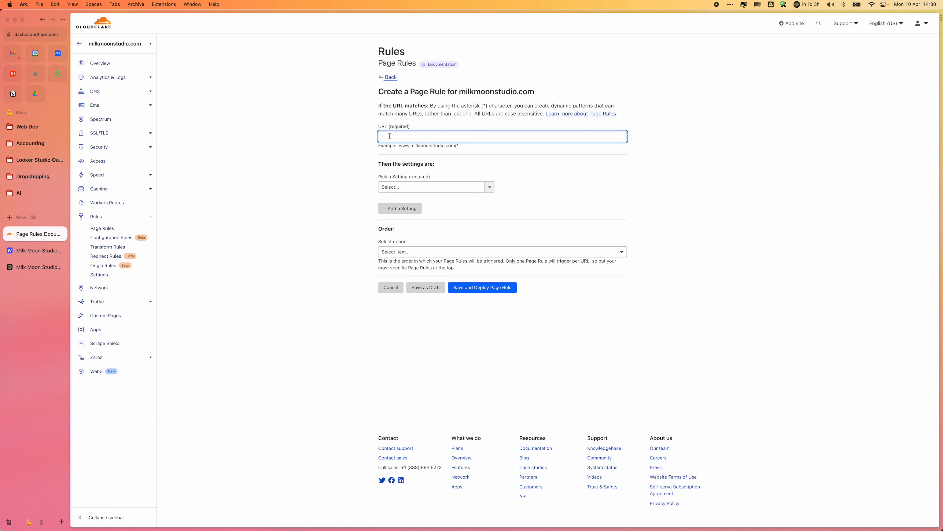
text(nt)
text(ntent)
text(.milkm)
text(oonstudio.com/*)
drag(489, 136, 318, 135)
click(587, 192)
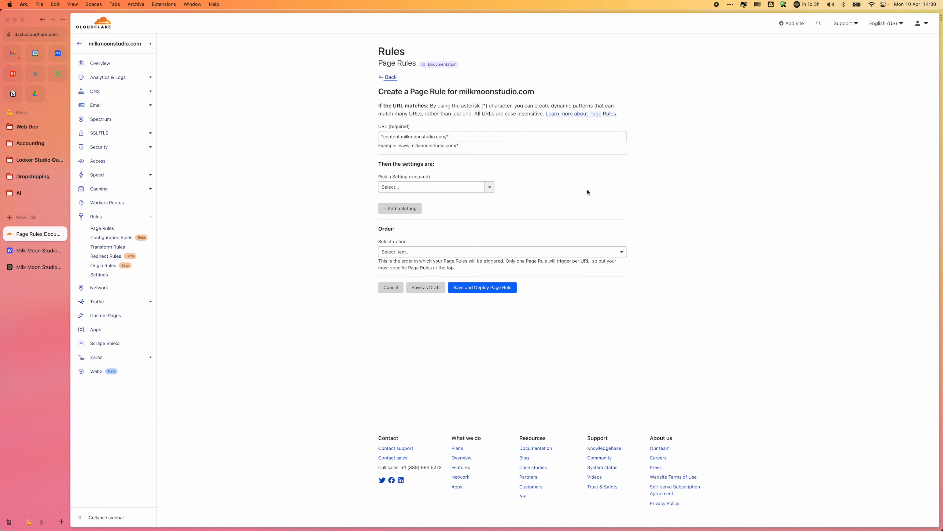
click(496, 253)
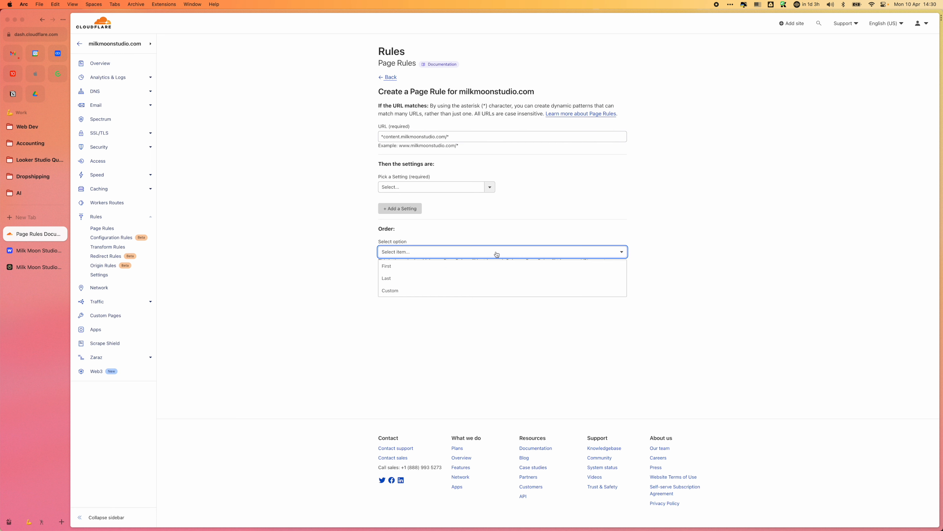
click(493, 267)
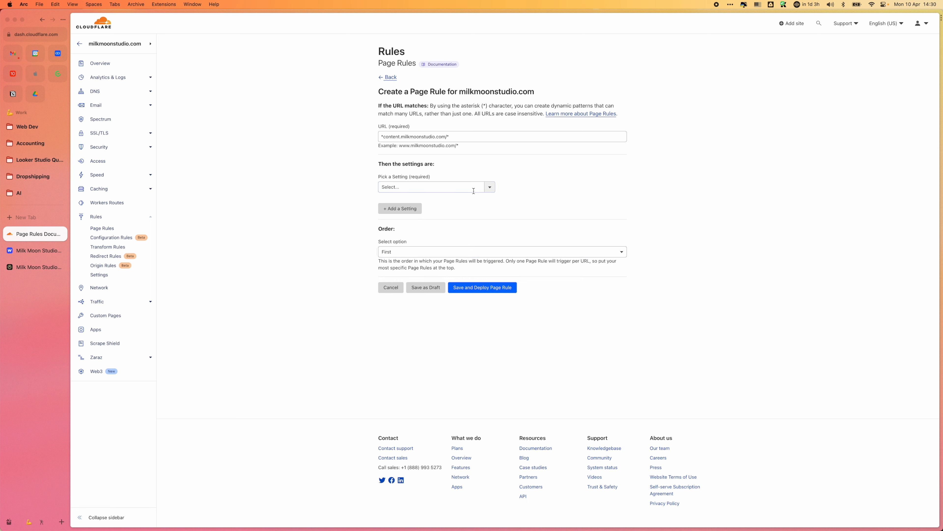
Step: Choose Auto Minify as the page rule's first setting and enable it for HTML, CSS and JS
click(490, 188)
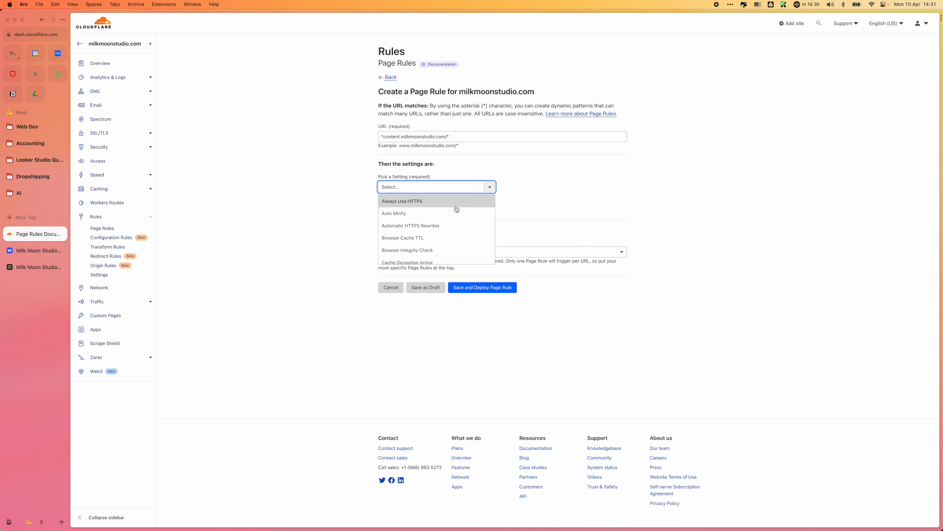
click(449, 214)
click(505, 187)
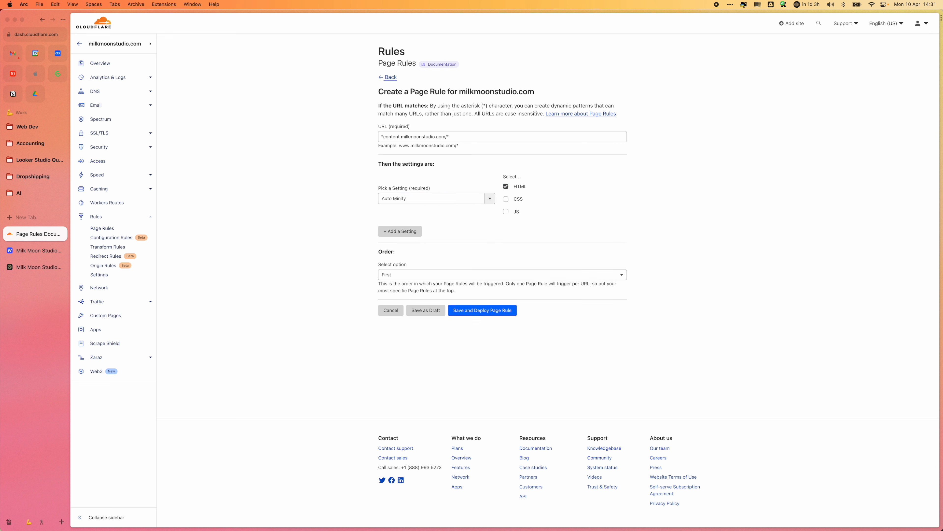
drag(526, 136, 380, 132)
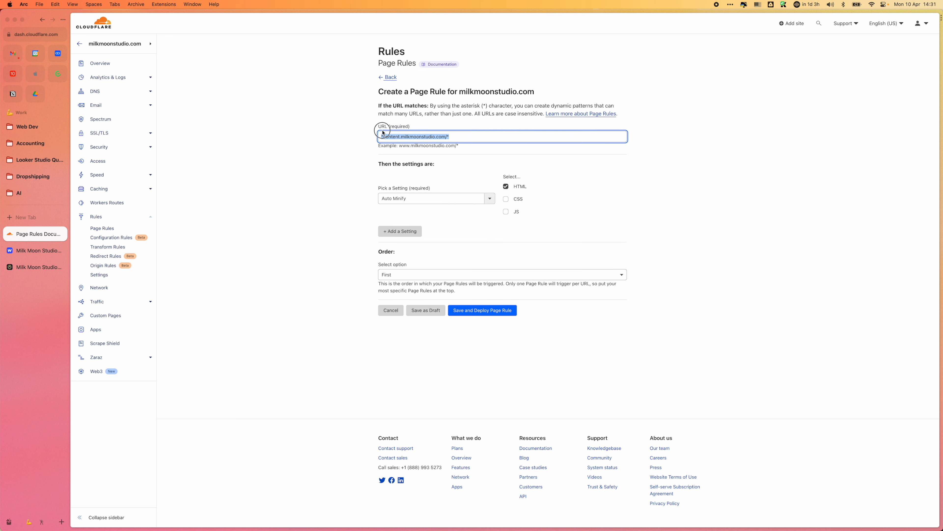
click(601, 168)
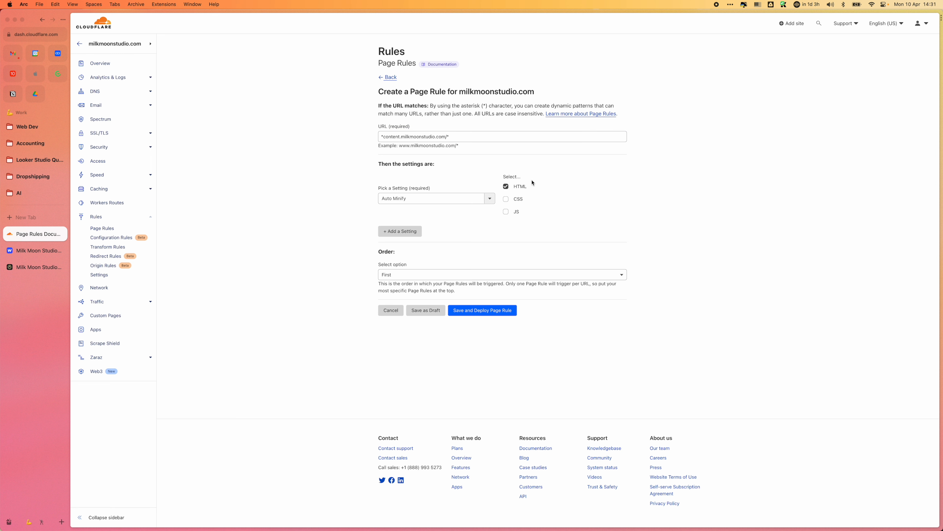
drag(477, 136, 329, 133)
click(577, 175)
click(506, 200)
click(506, 211)
Step: Add Automatic HTTPS Rewrites as a second setting of the page rule and turn it on
click(400, 233)
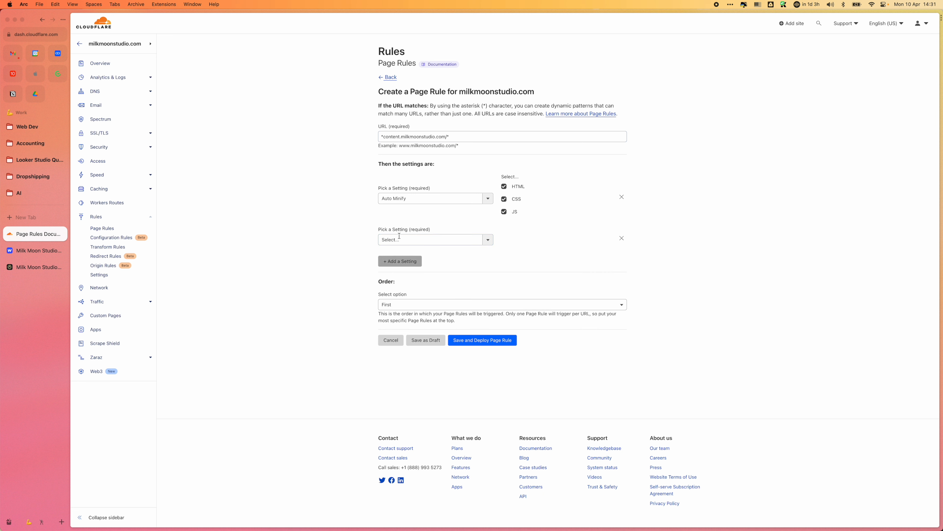
click(487, 244)
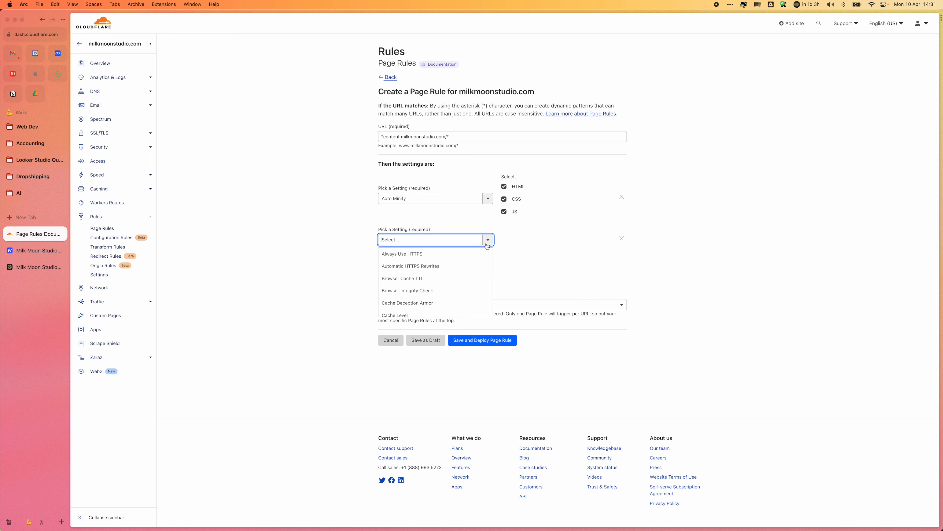
click(458, 267)
click(506, 238)
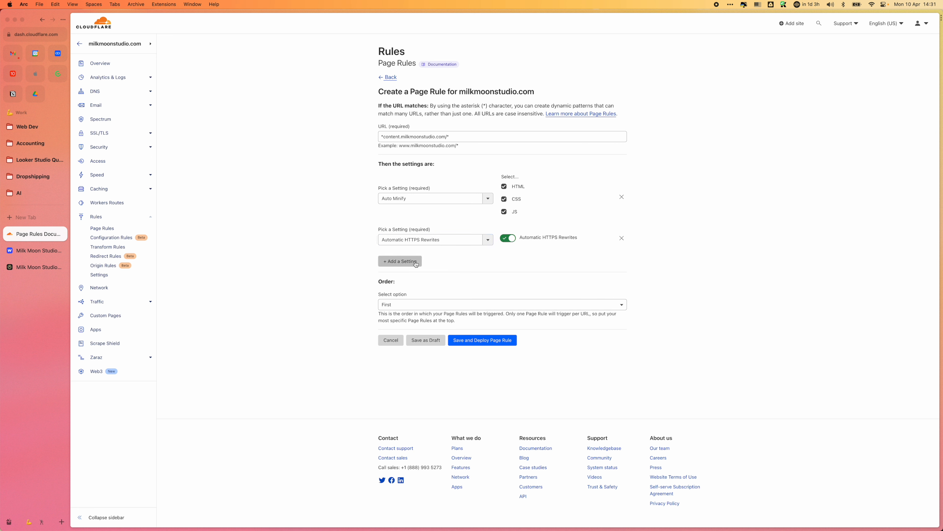
click(405, 261)
click(488, 271)
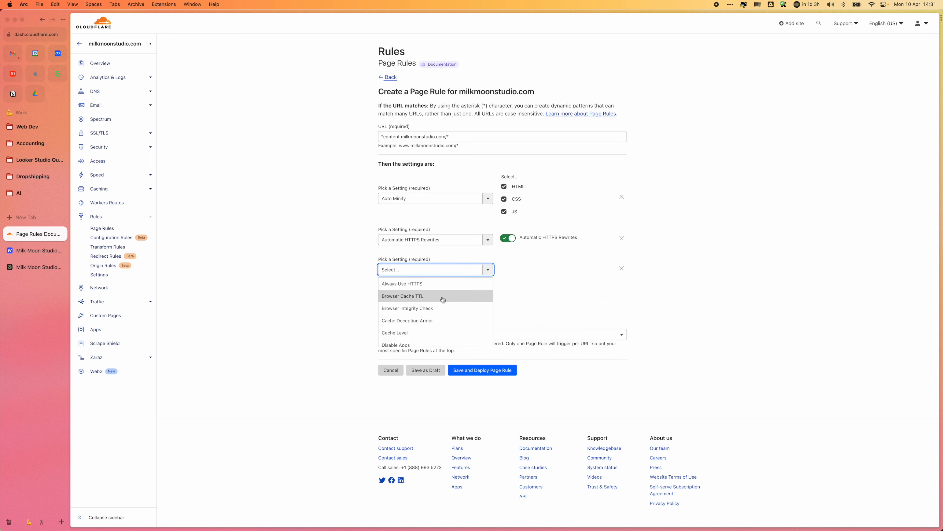
click(443, 299)
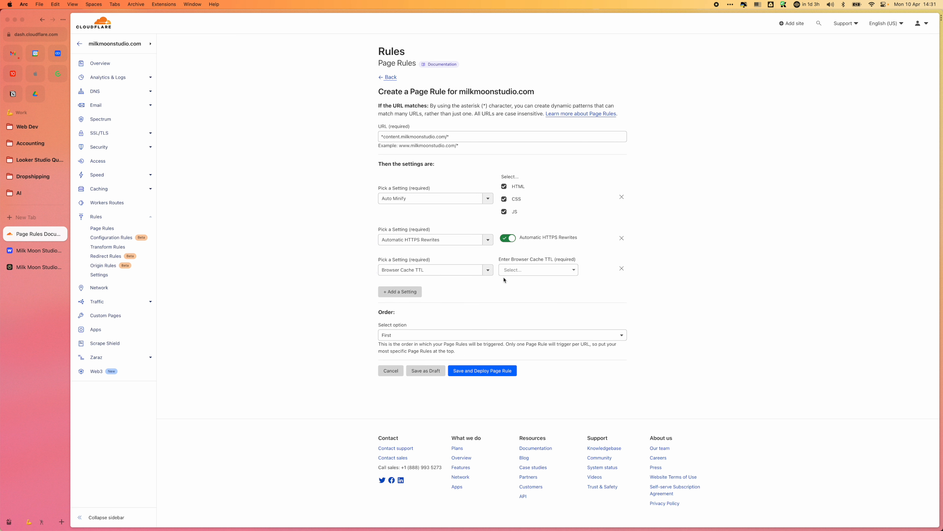
click(621, 269)
Step: Replace the page rule's third setting, Browser Cache TTL, with Mirage and turn it on
click(400, 261)
click(489, 271)
click(491, 273)
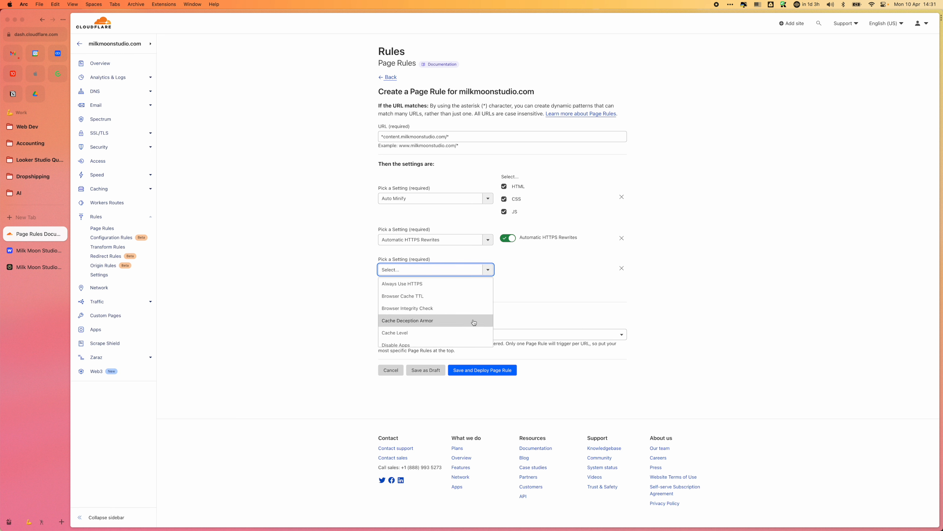
scroll(461, 322, down, 1)
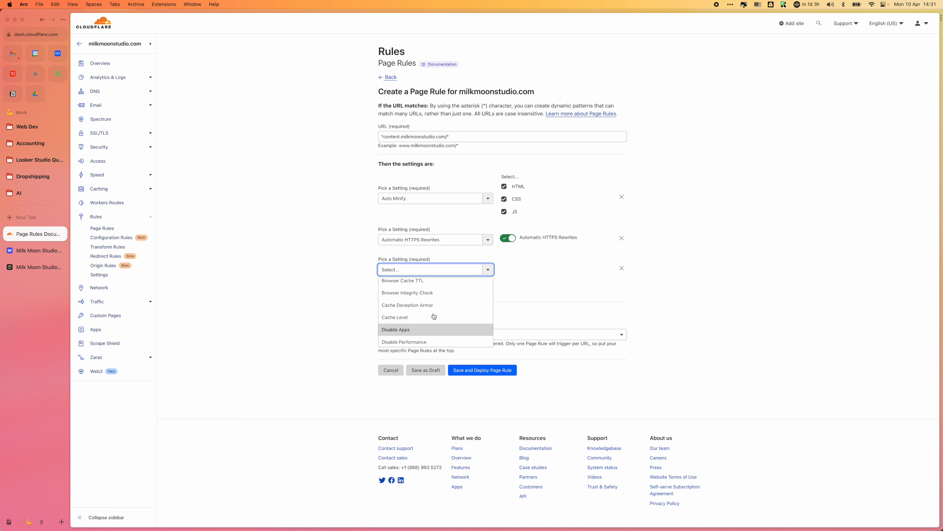
scroll(445, 323, down, 6)
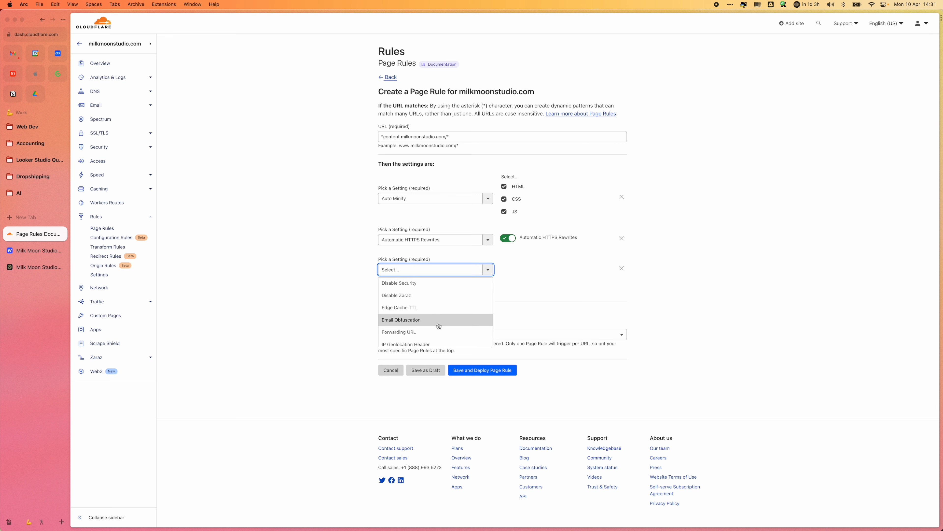
scroll(438, 326, down, 3)
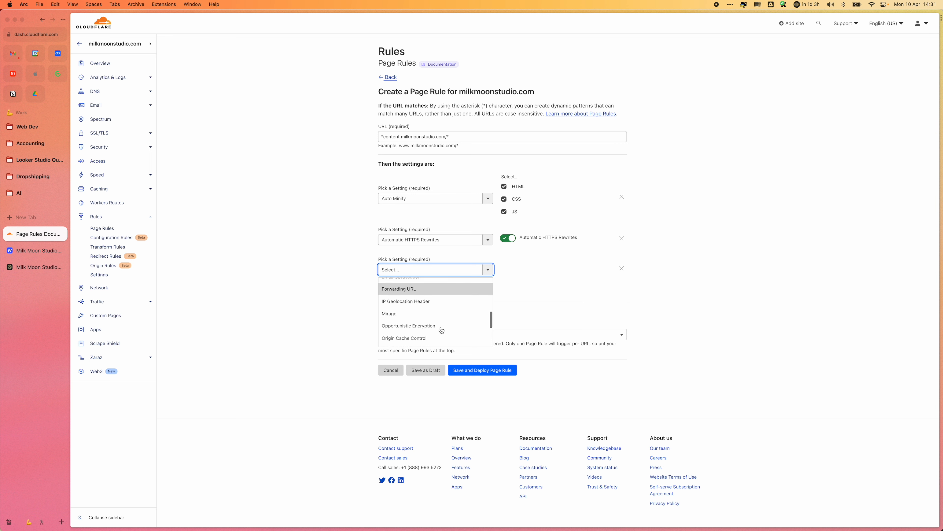
click(439, 314)
click(508, 268)
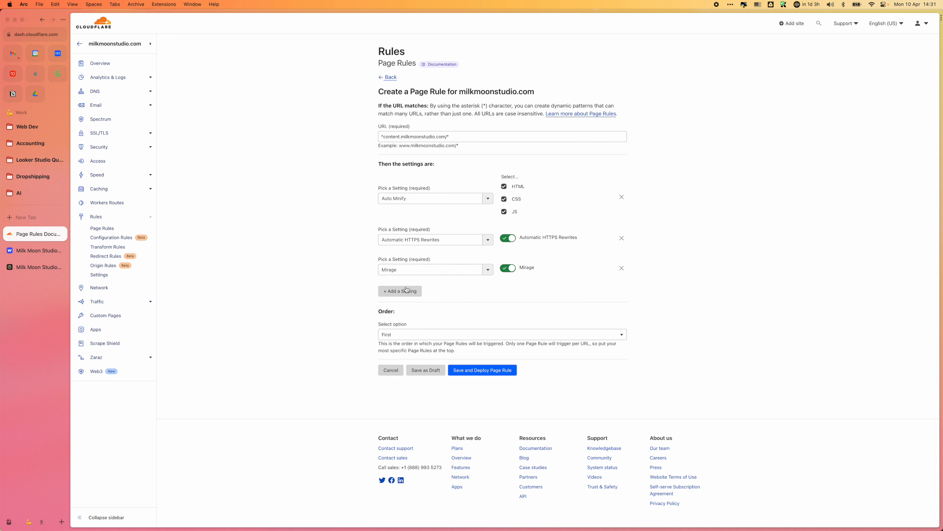
Step: Add Polish as the fourth setting of the page rule and set its value to Lossy
click(401, 291)
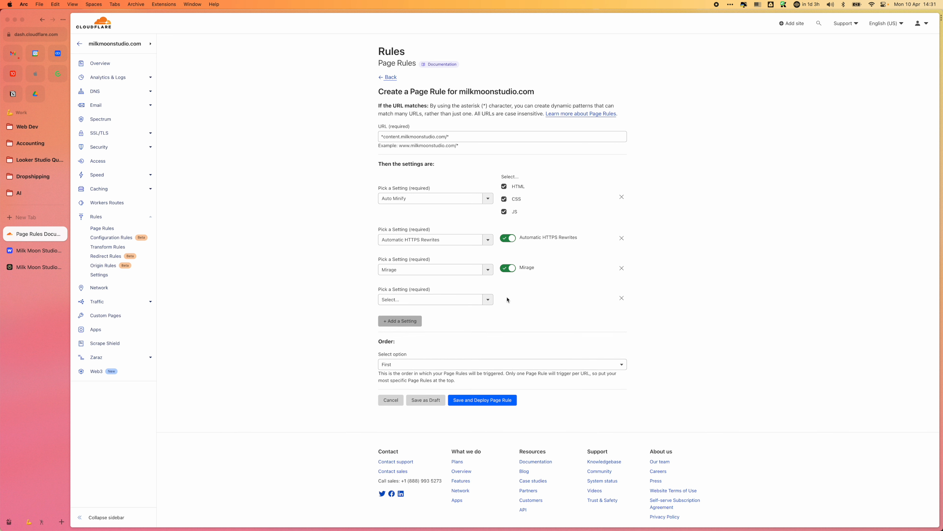
click(488, 299)
scroll(461, 352, down, 2)
scroll(461, 353, down, 3)
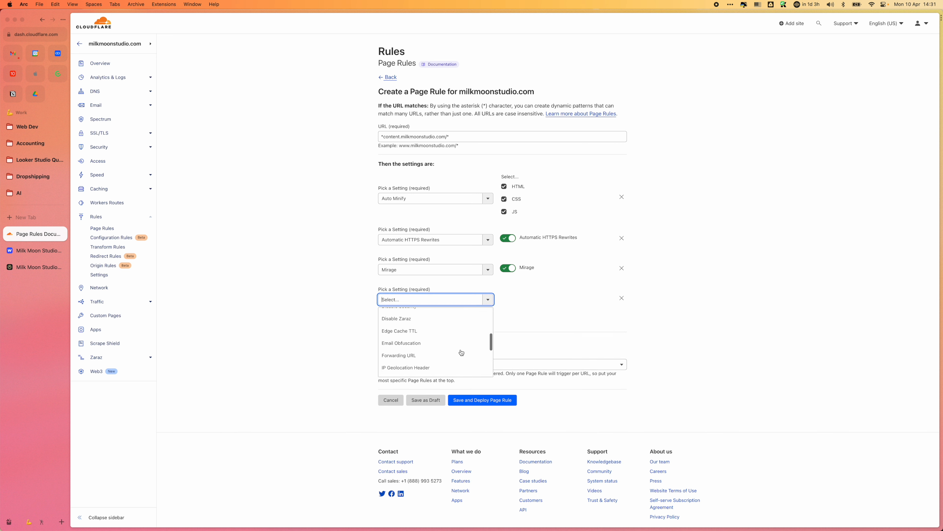
scroll(442, 358, down, 3)
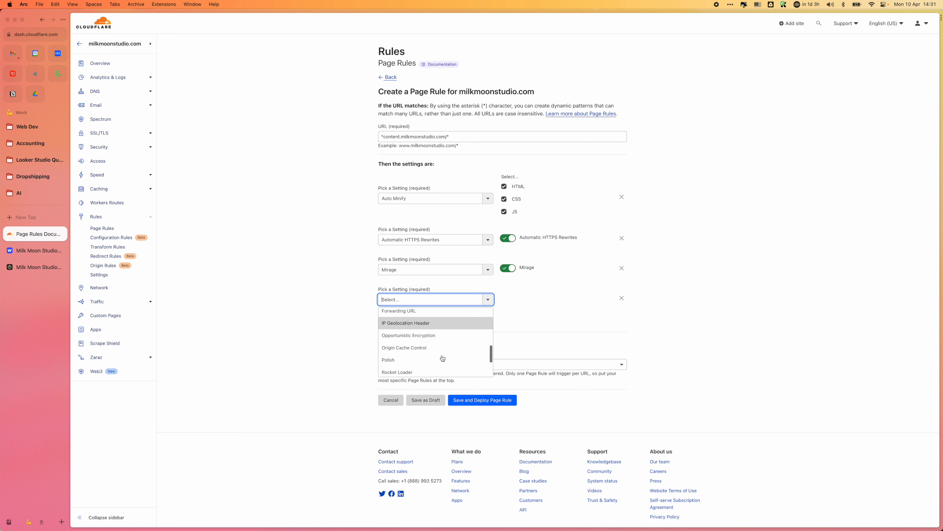
click(442, 355)
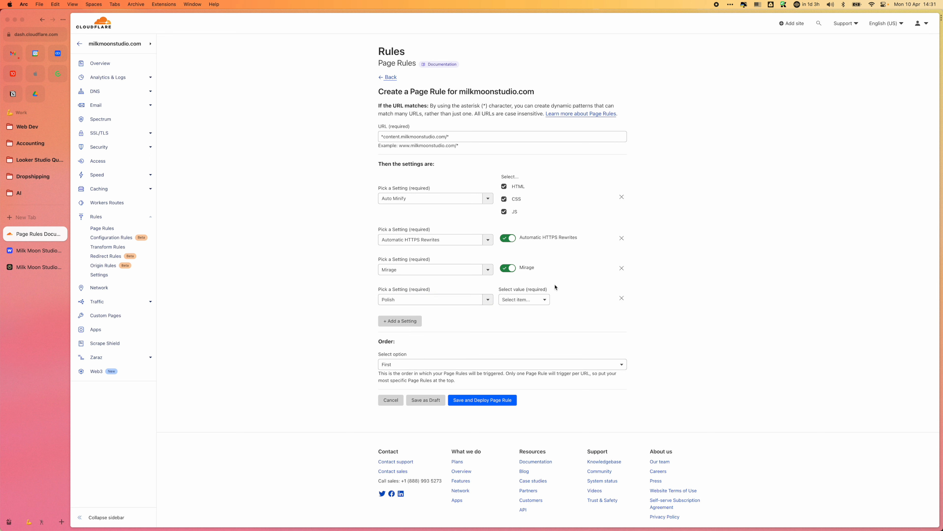
click(540, 300)
click(529, 330)
click(525, 300)
click(524, 299)
click(524, 299)
click(525, 343)
Step: Add Rocket Loader as the fifth setting of the page rule and turn it on
click(400, 321)
click(486, 330)
scroll(462, 381, down, 5)
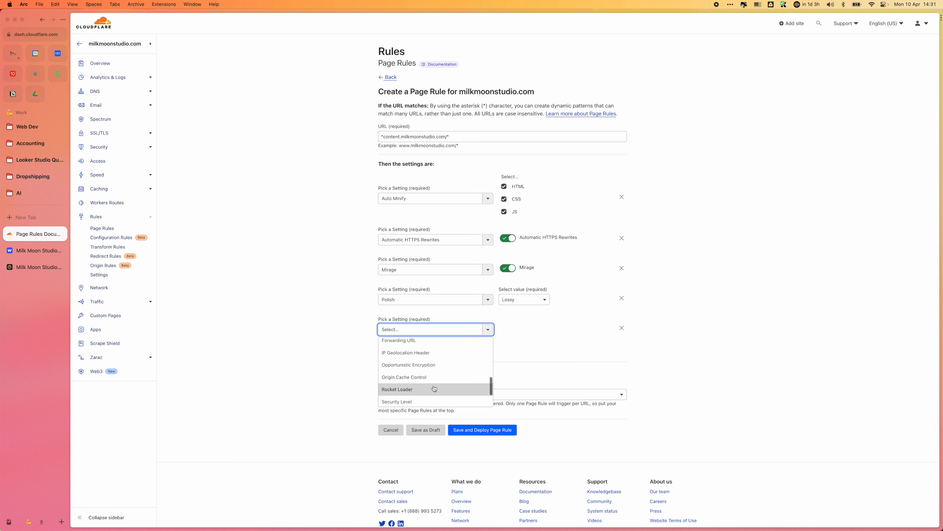
click(434, 387)
Step: Add Opportunistic Encryption as the sixth setting of the page rule and turn it on
click(421, 351)
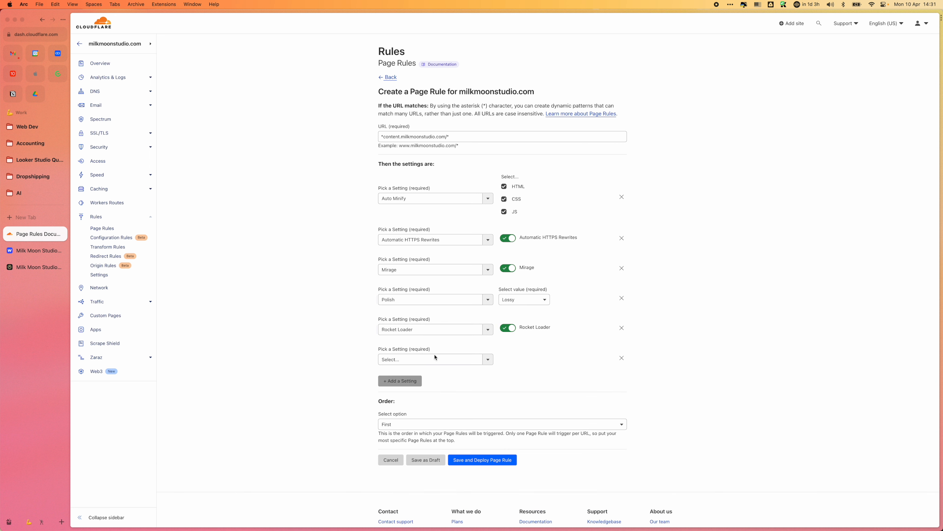
click(488, 359)
scroll(473, 397, down, 5)
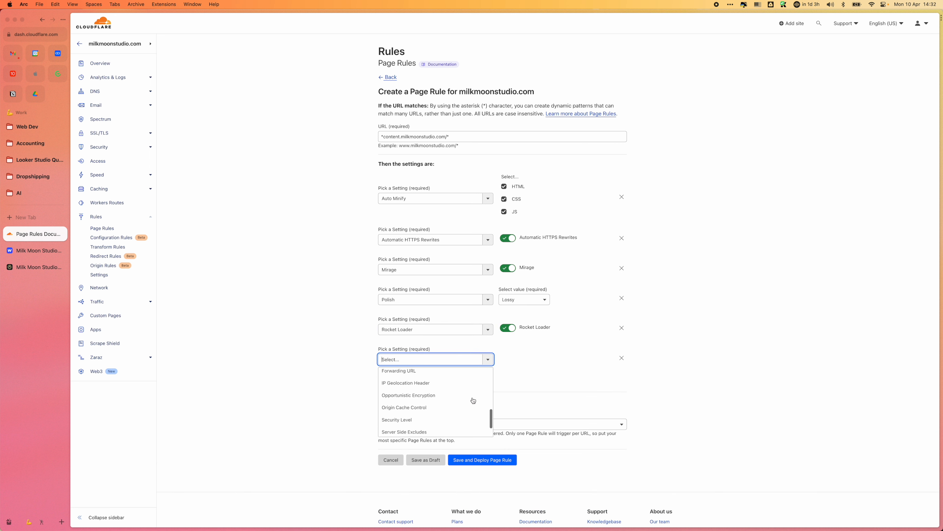
click(449, 383)
click(505, 363)
click(505, 360)
Step: Review the remaining available settings and add Edge Cache TTL as the page rule's seventh setting
click(416, 382)
click(418, 388)
scroll(474, 409, down, 4)
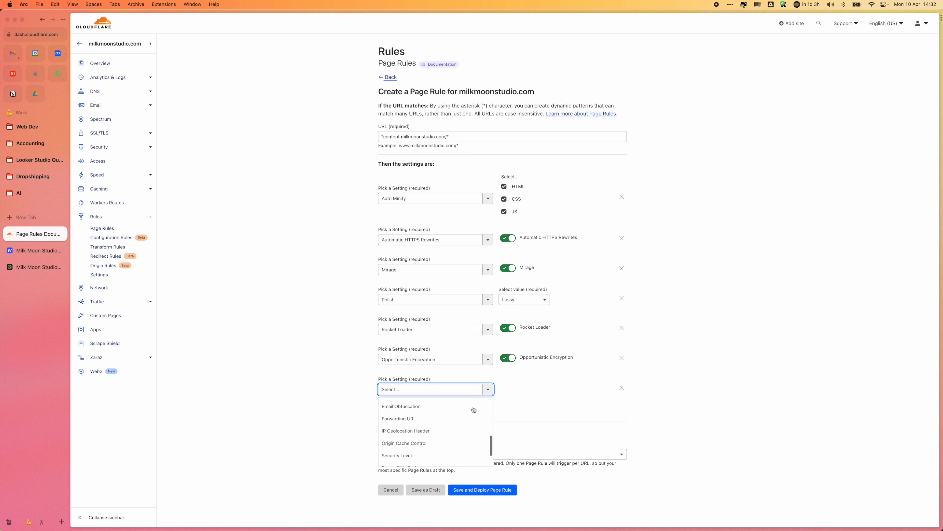
scroll(474, 409, down, 2)
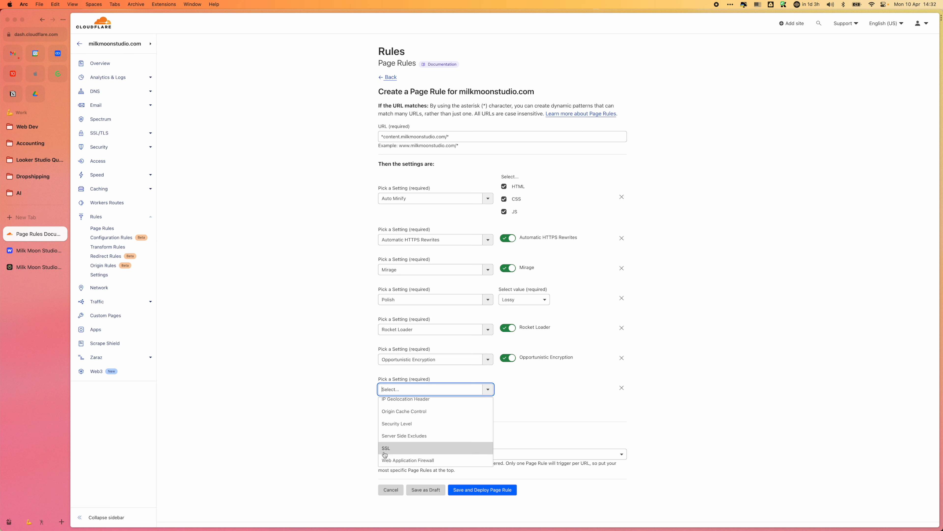
scroll(396, 428, up, 3)
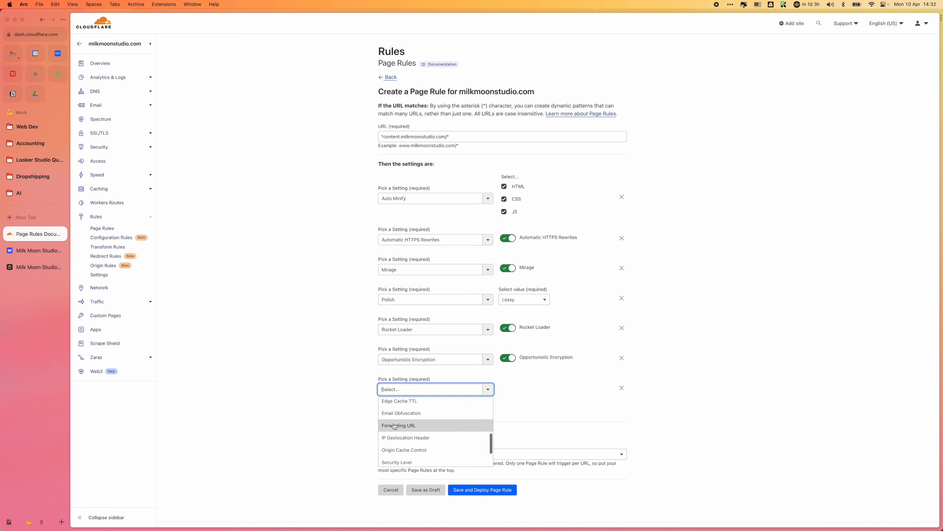
scroll(473, 449, up, 2)
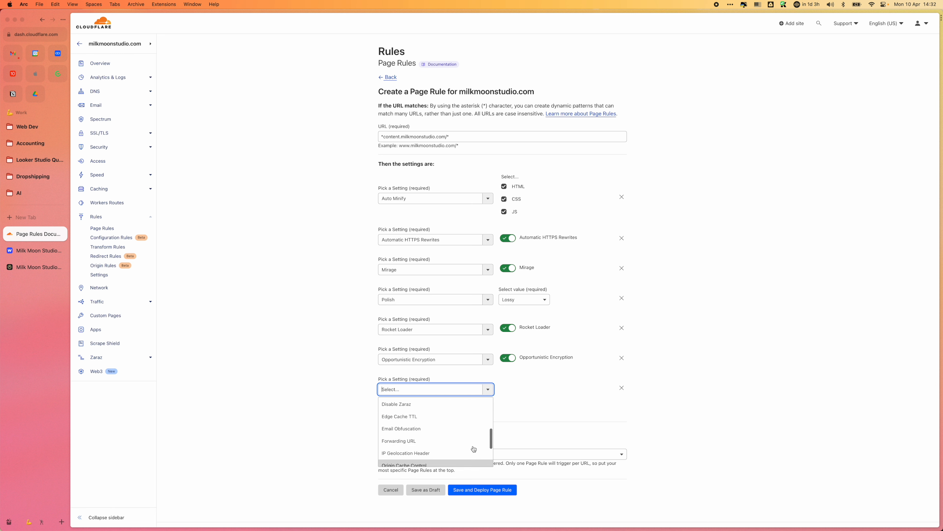
scroll(473, 449, up, 3)
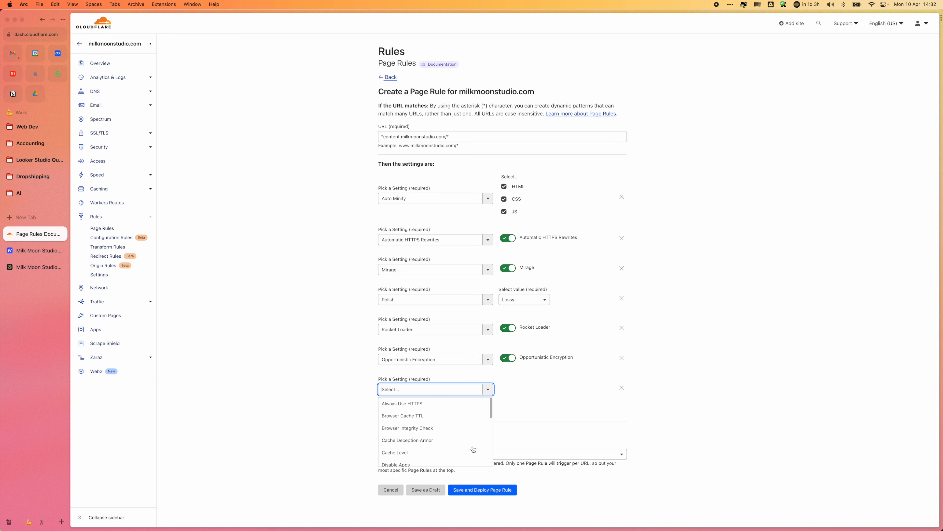
scroll(473, 449, up, 2)
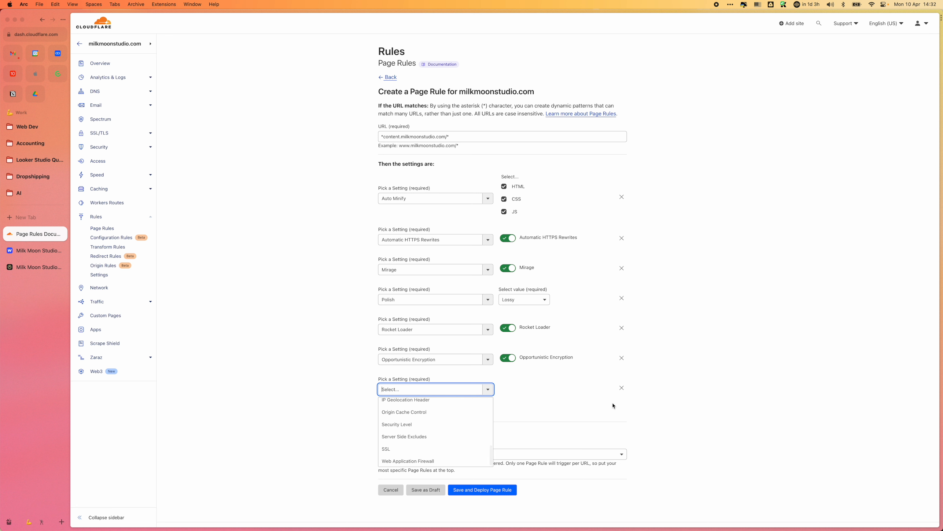
click(504, 409)
click(489, 390)
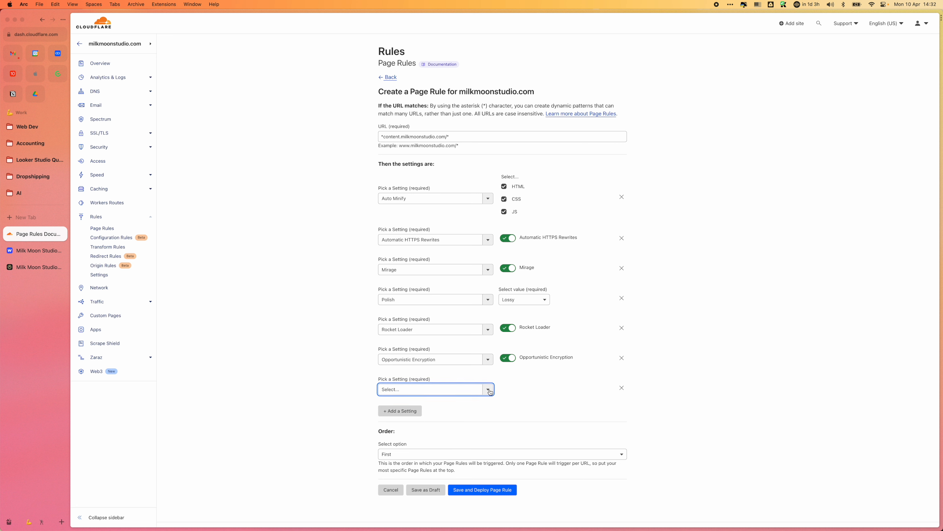
click(490, 390)
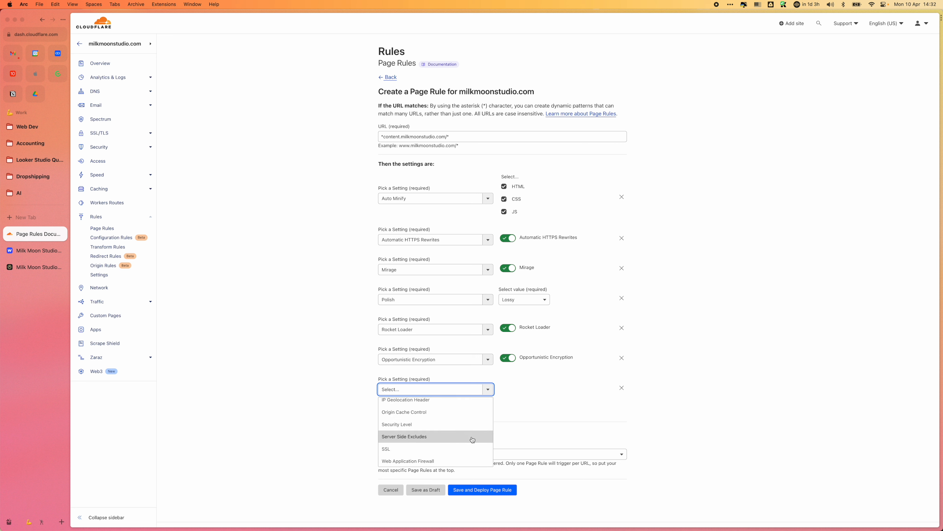
scroll(465, 435, up, 10)
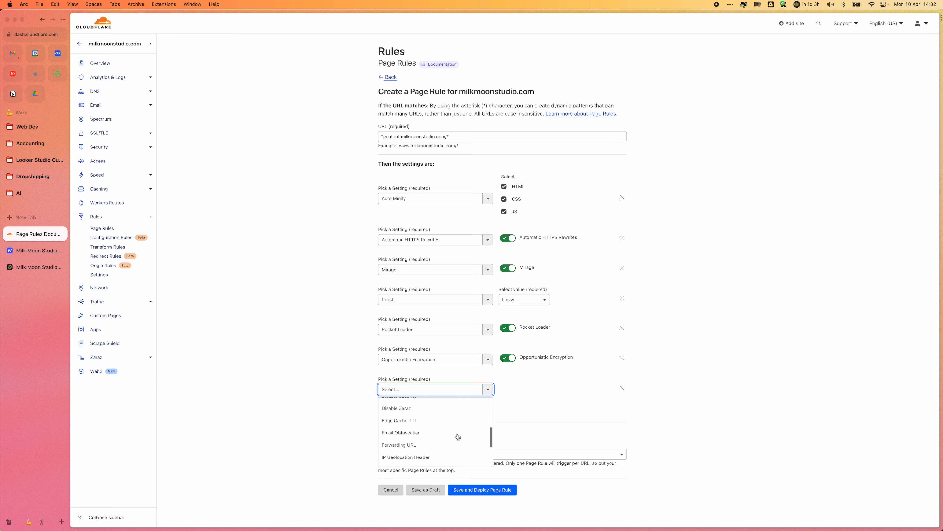
scroll(458, 436, down, 3)
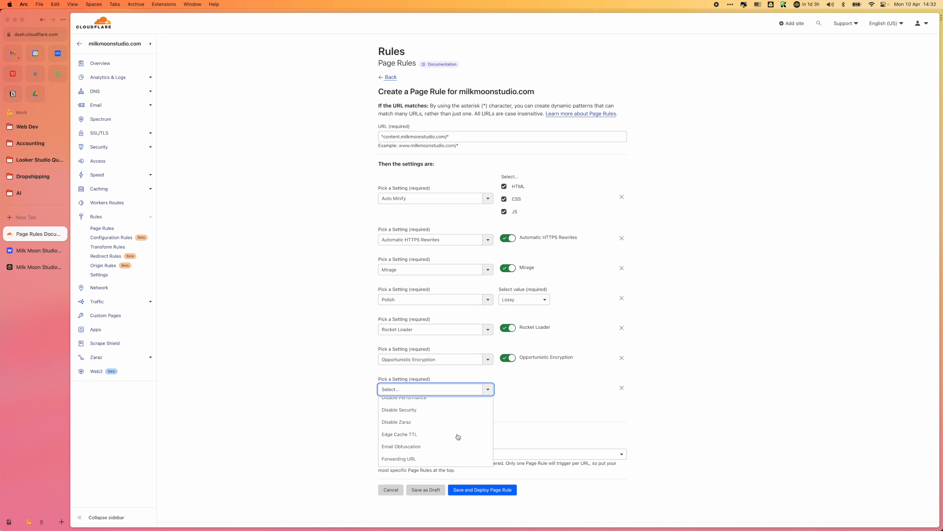
click(412, 434)
Step: Set the page rule's Edge Cache TTL to a month
click(564, 391)
scroll(542, 458, down, 5)
scroll(542, 458, down, 3)
click(535, 491)
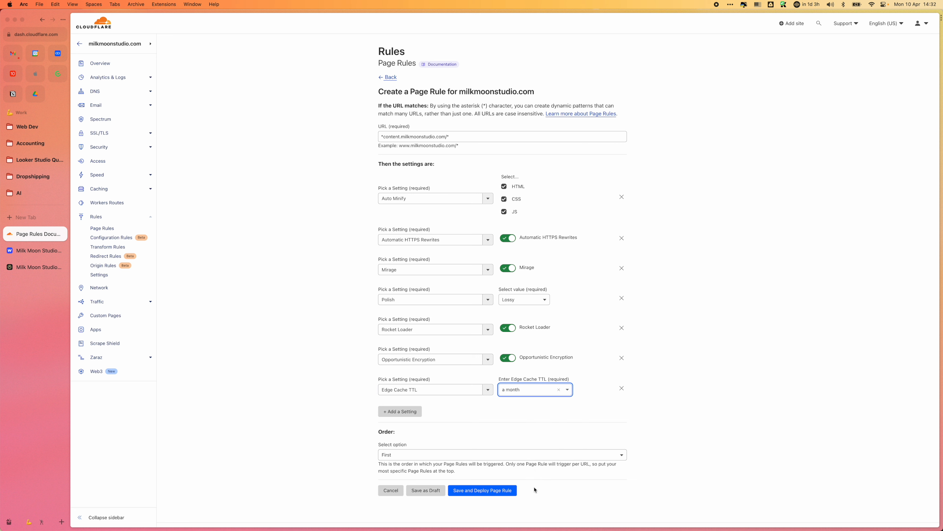
Step: Add Browser Cache TTL as the eighth setting of the page rule
click(409, 412)
click(421, 420)
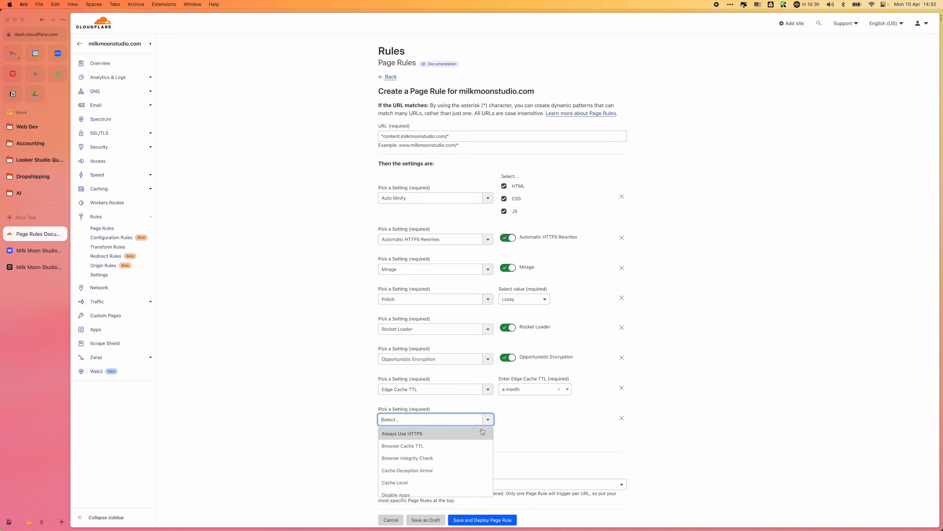
scroll(457, 465, down, 4)
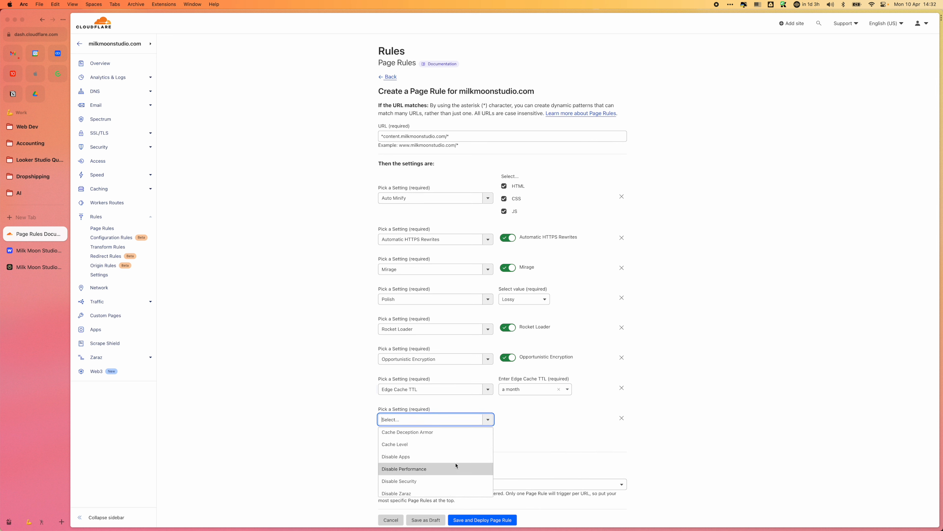
scroll(457, 466, down, 2)
scroll(457, 467, up, 2)
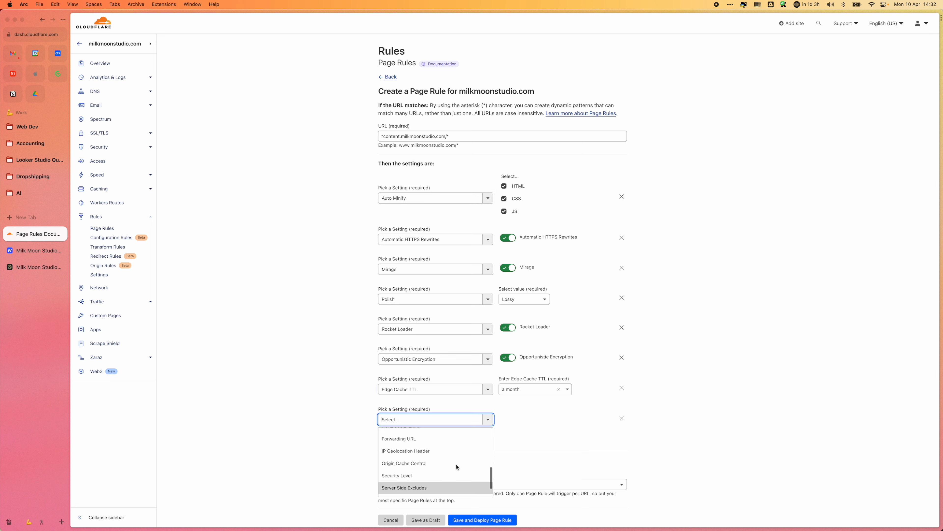
scroll(457, 466, up, 3)
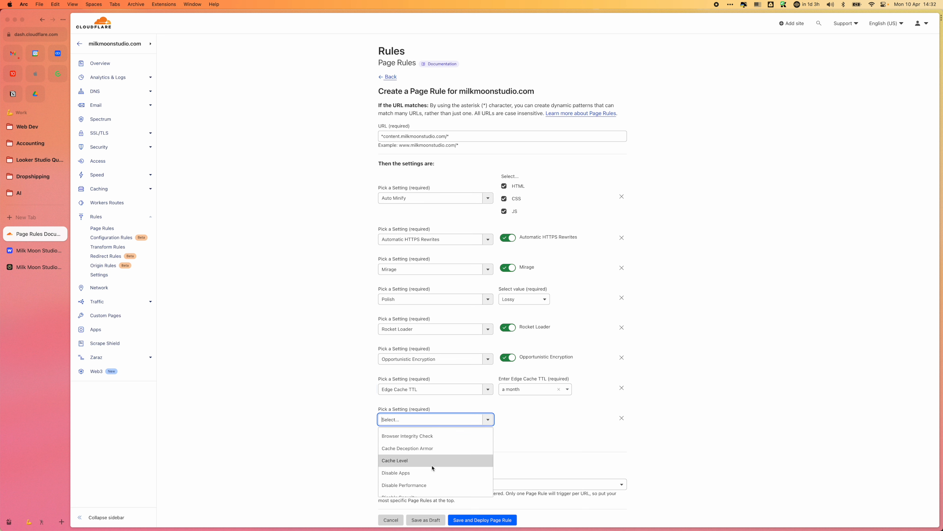
scroll(431, 463, up, 2)
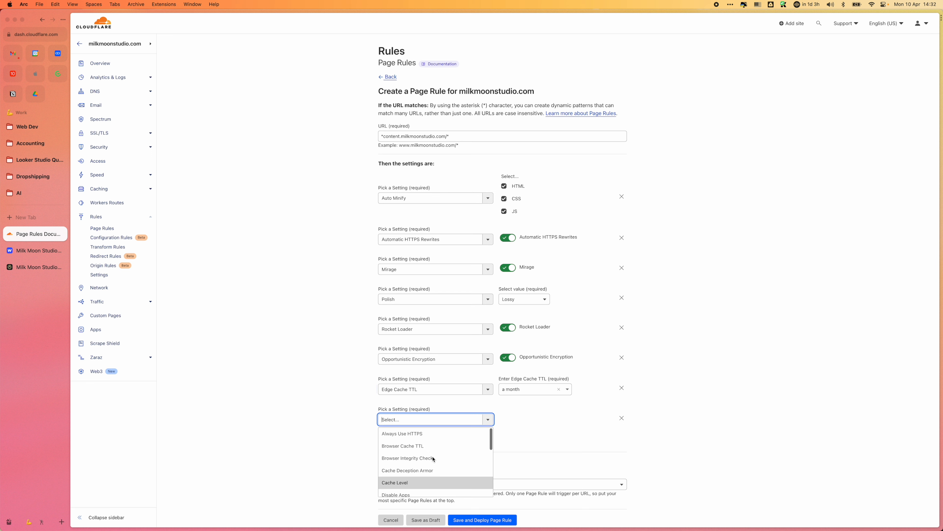
click(422, 447)
Step: Set the page rule's Browser Cache TTL to 16 days
click(543, 419)
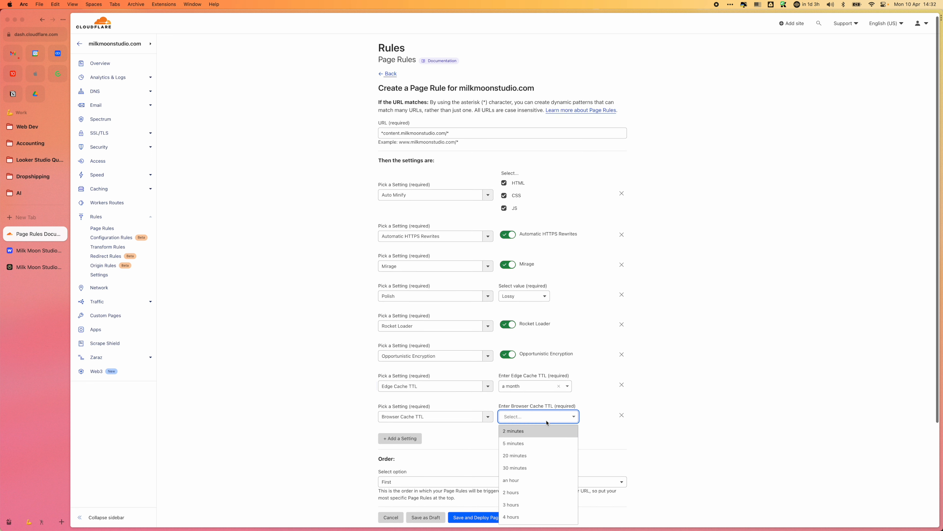
scroll(541, 480, down, 3)
scroll(540, 480, down, 3)
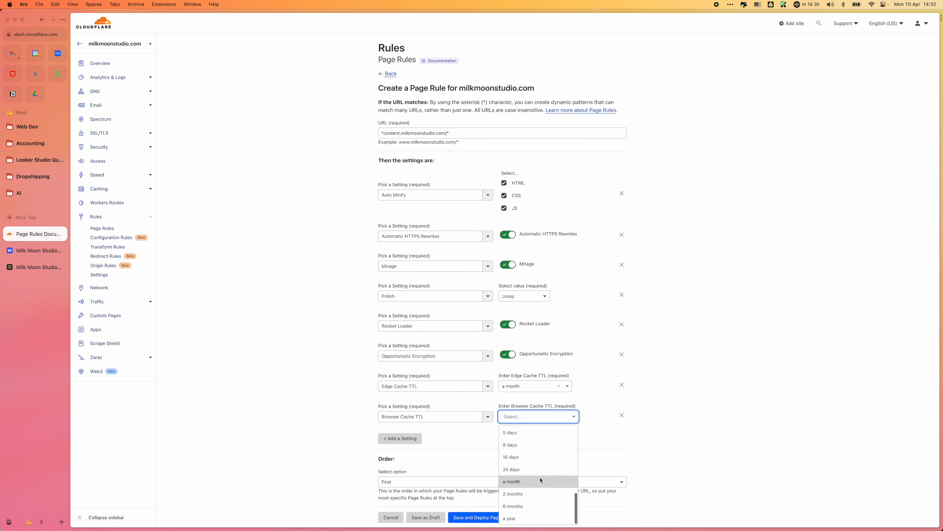
scroll(541, 480, up, 1)
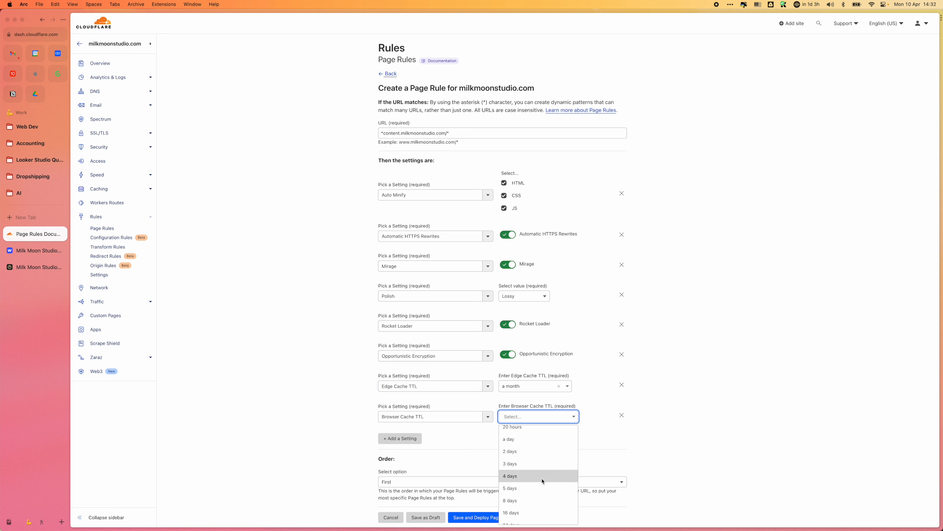
scroll(543, 487, down, 2)
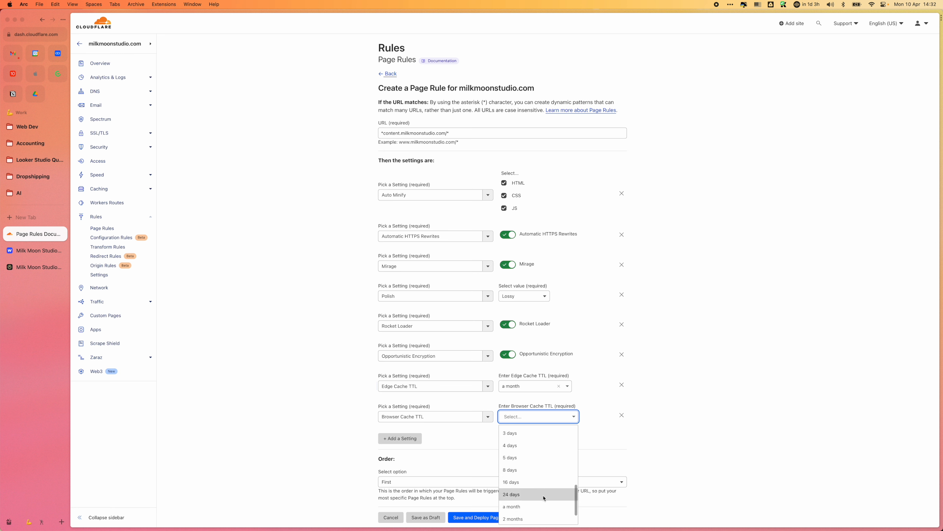
scroll(544, 498, down, 2)
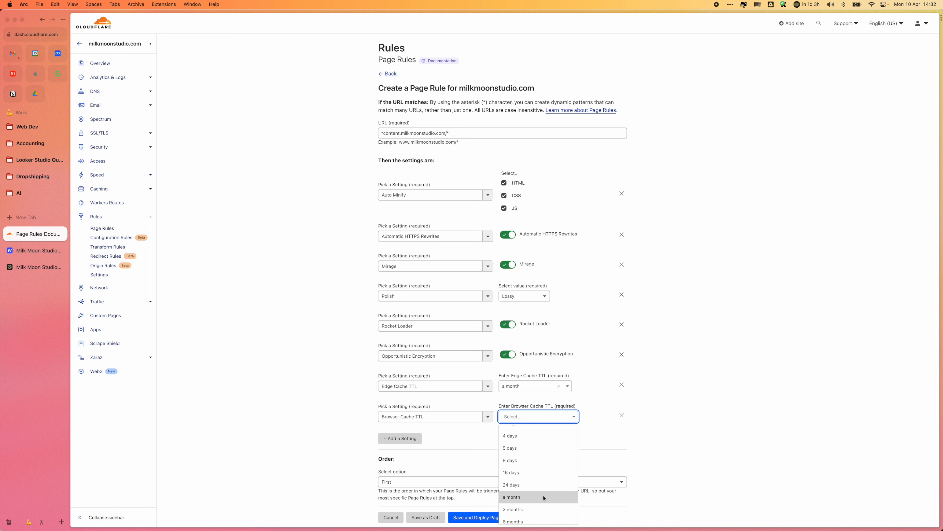
click(515, 476)
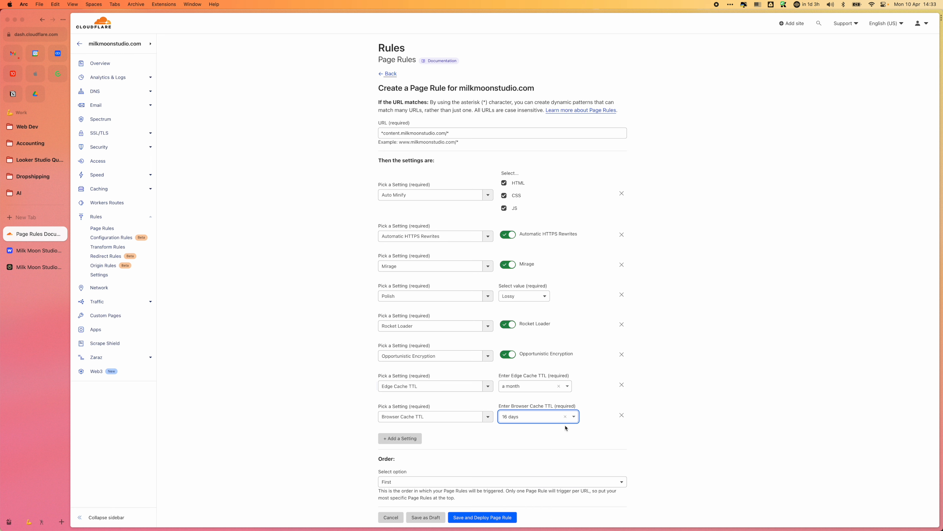
Step: Change the page rule's Browser Cache TTL to 8 days
click(565, 416)
click(573, 416)
scroll(536, 481, down, 5)
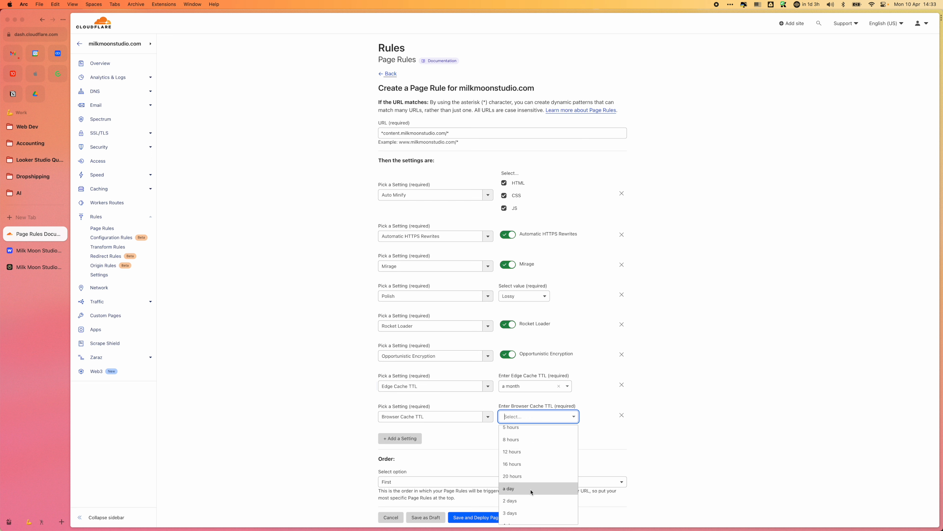
scroll(531, 500, down, 3)
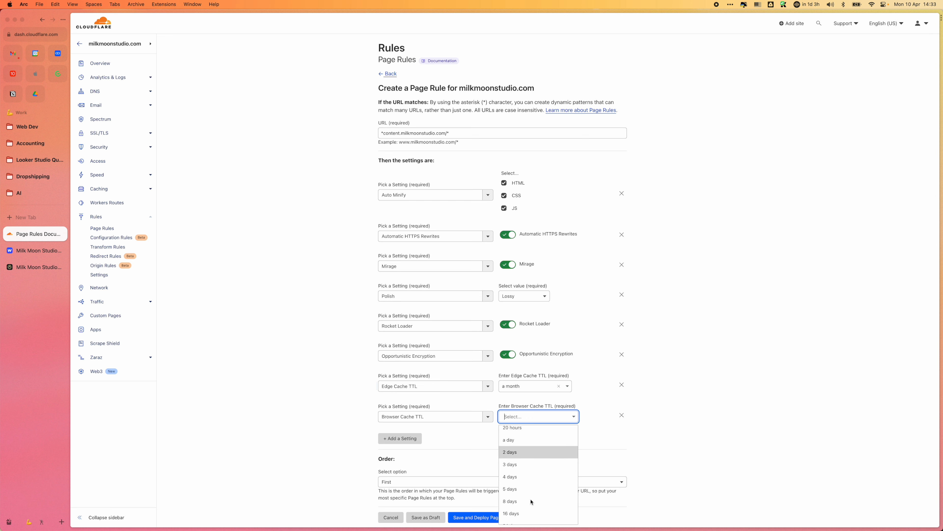
click(531, 501)
click(702, 453)
scroll(691, 457, down, 1)
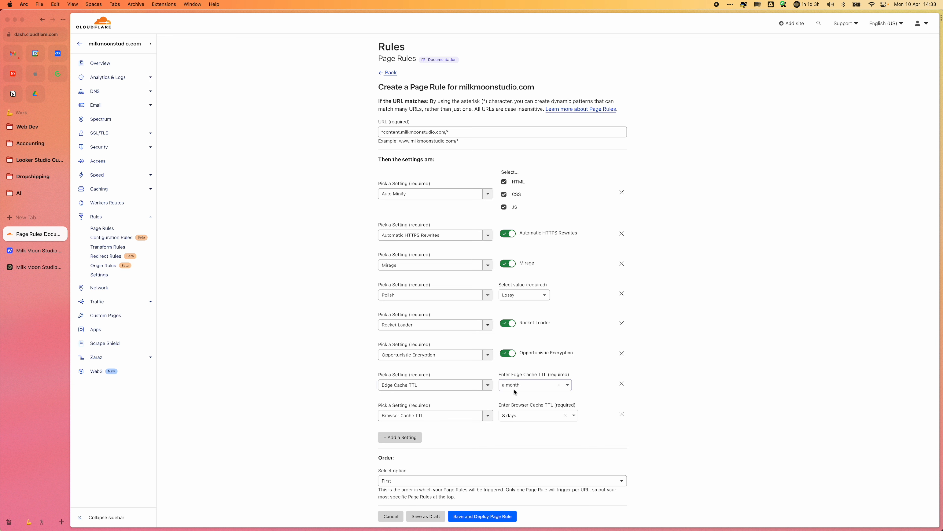
Step: Add Cache Level as the page rule's ninth setting and set it to Cache Everything
click(395, 439)
click(479, 448)
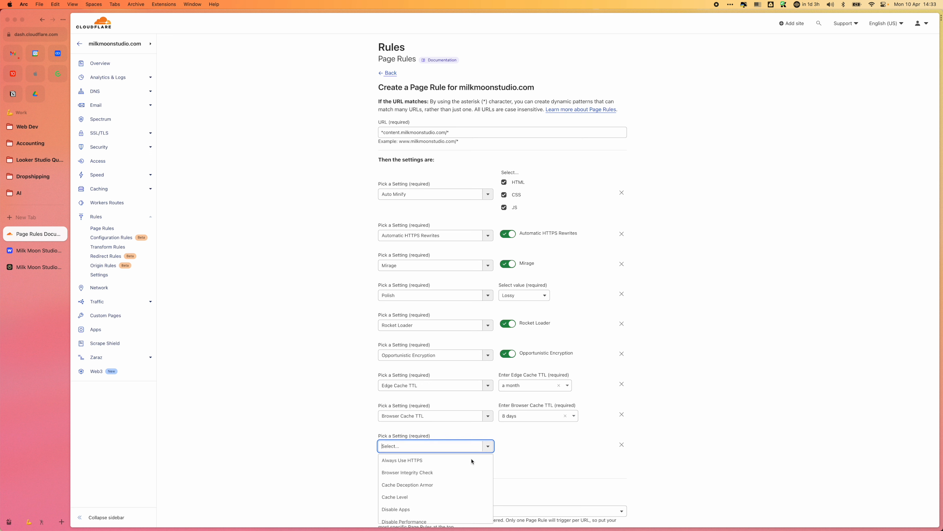
scroll(457, 490, down, 1)
scroll(461, 490, down, 1)
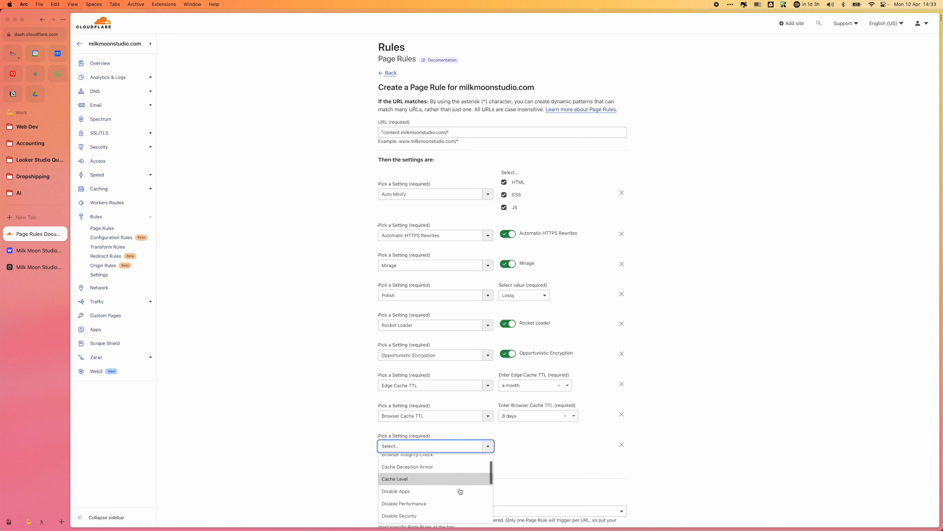
click(411, 478)
click(546, 454)
click(536, 511)
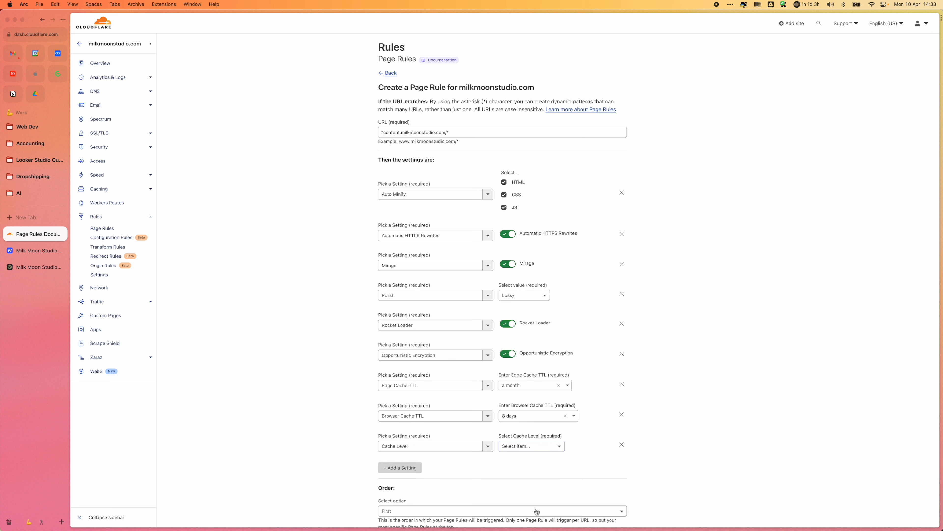
Step: Look through the remaining settings available for a tenth entry, and discard the empty entry
click(416, 468)
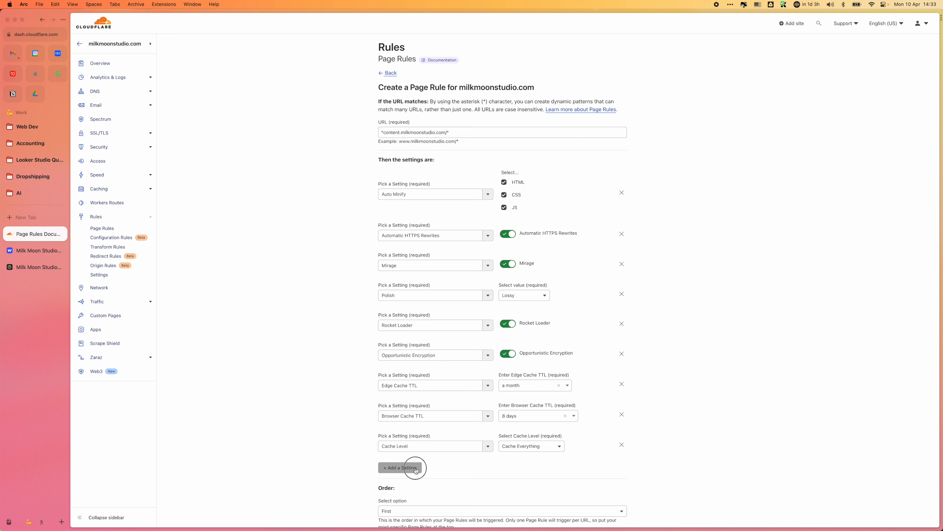
click(488, 476)
scroll(480, 495, down, 8)
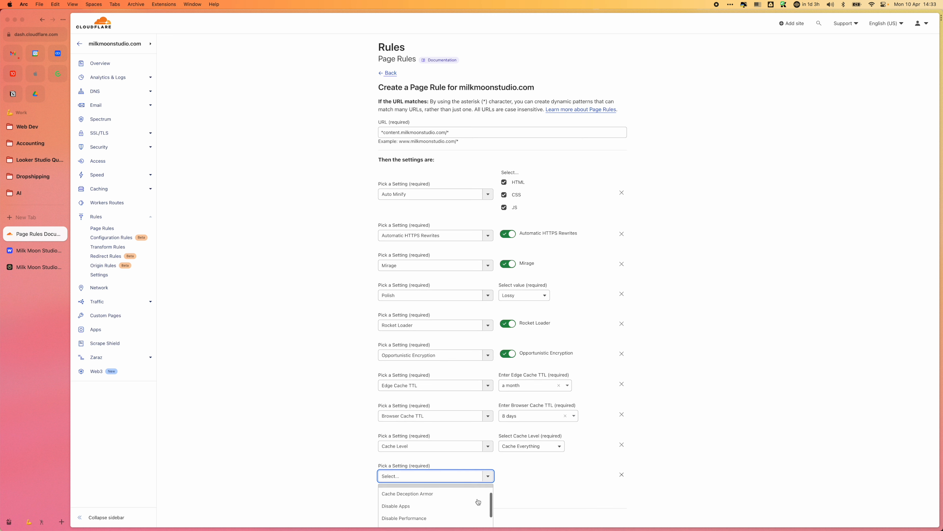
scroll(441, 393, down, 5)
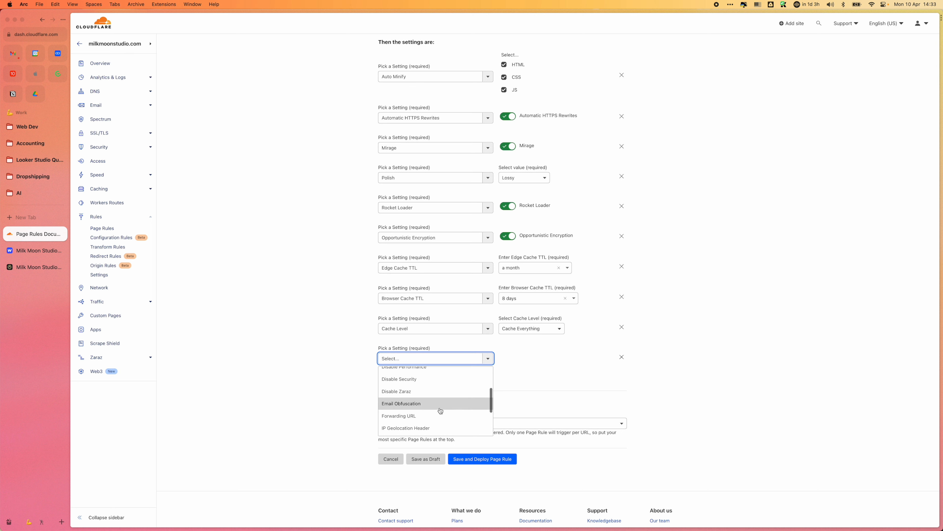
scroll(441, 410, up, 3)
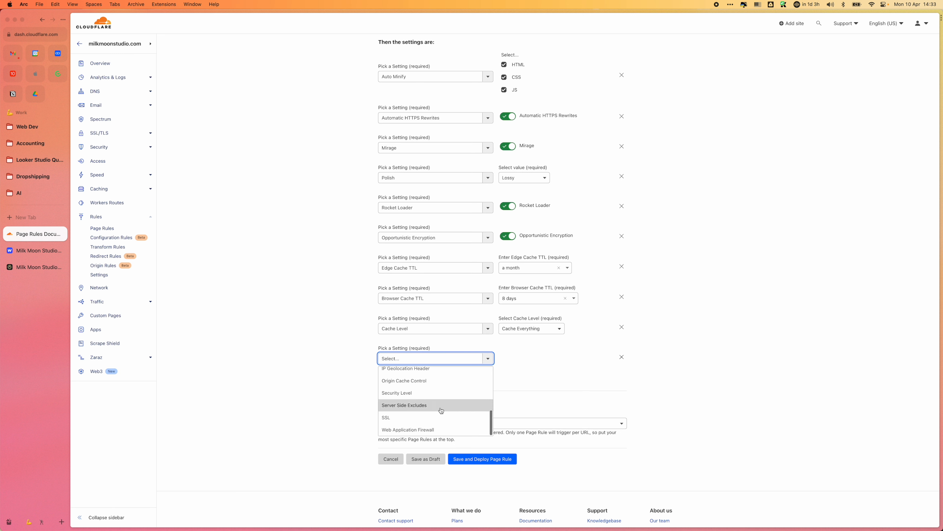
scroll(441, 410, up, 4)
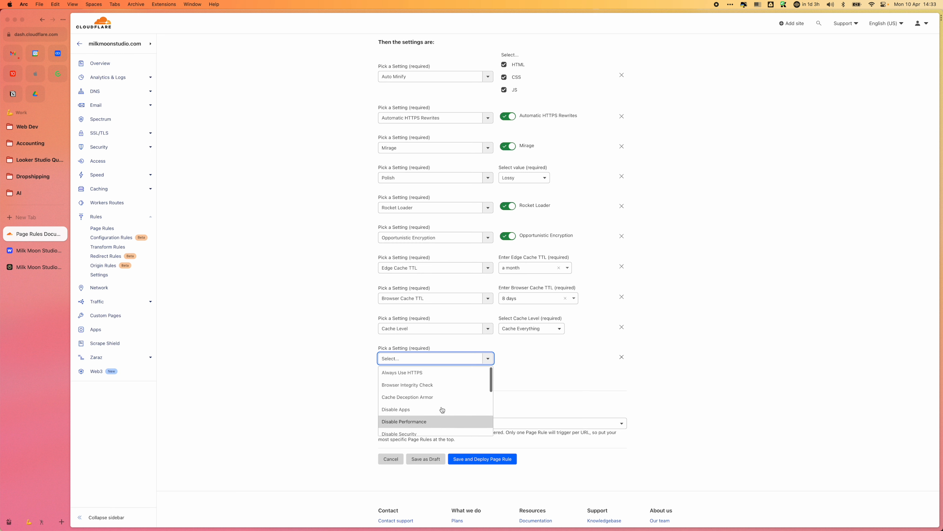
click(642, 349)
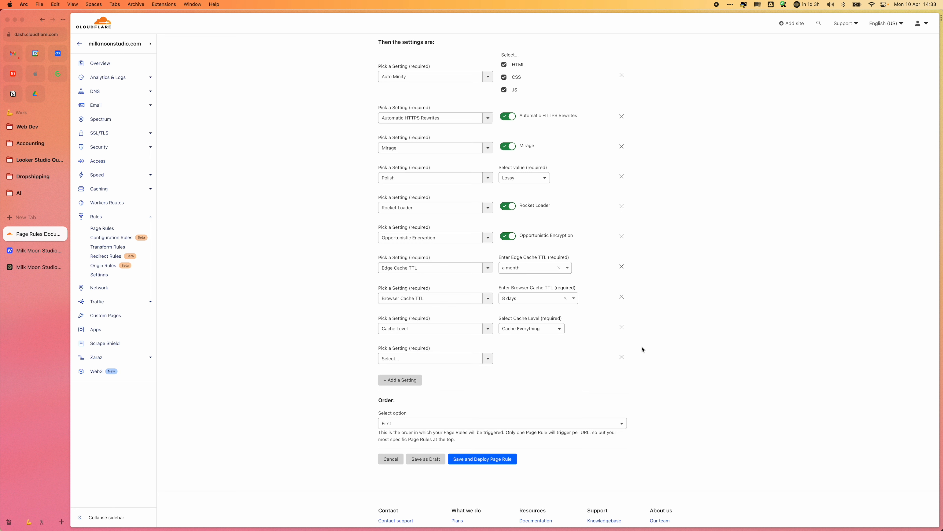
click(623, 359)
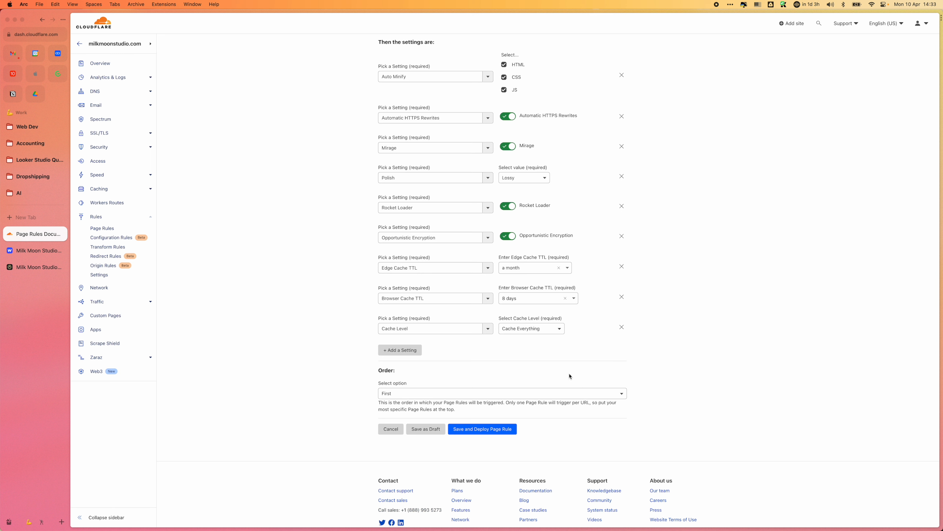
Step: Save and deploy the page rule for *content.milkmoonstudio.com/*
click(479, 430)
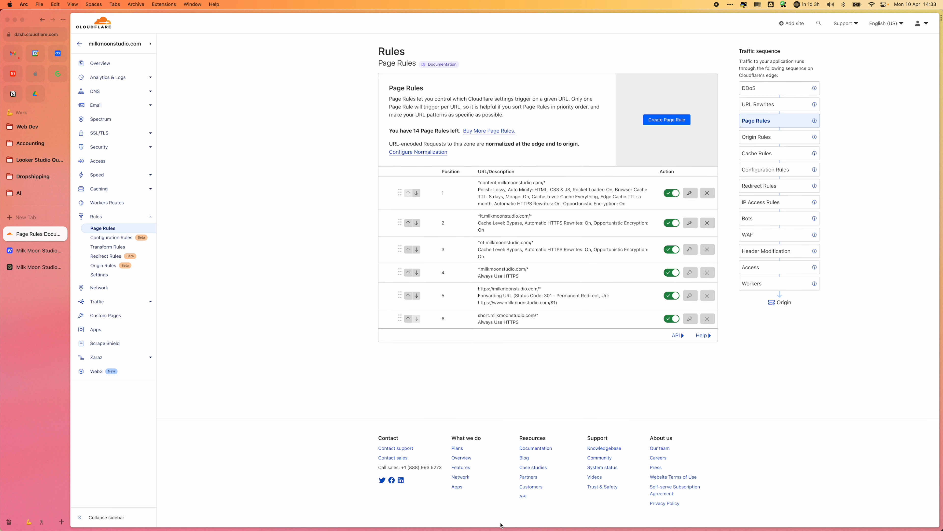
click(662, 123)
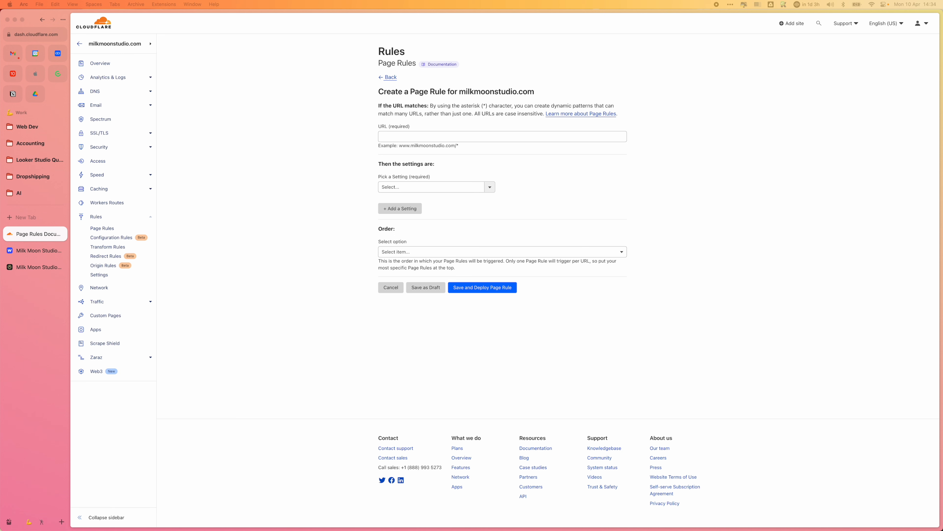
click(390, 136)
text(https://www.milkmoonstudio.com/sitemap.xml)
Step: Add Cache Level as the sitemap rule's setting and set it to Bypass
click(489, 187)
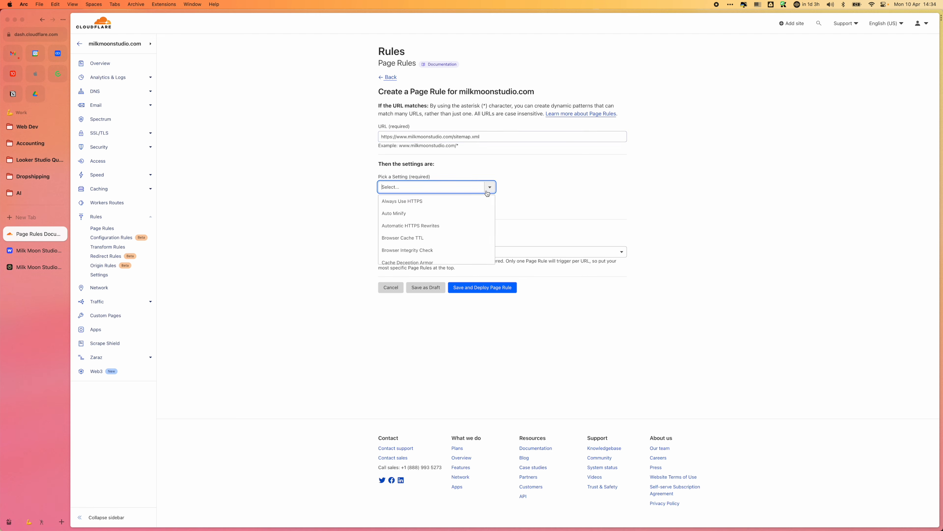
scroll(477, 242, down, 3)
scroll(477, 242, up, 3)
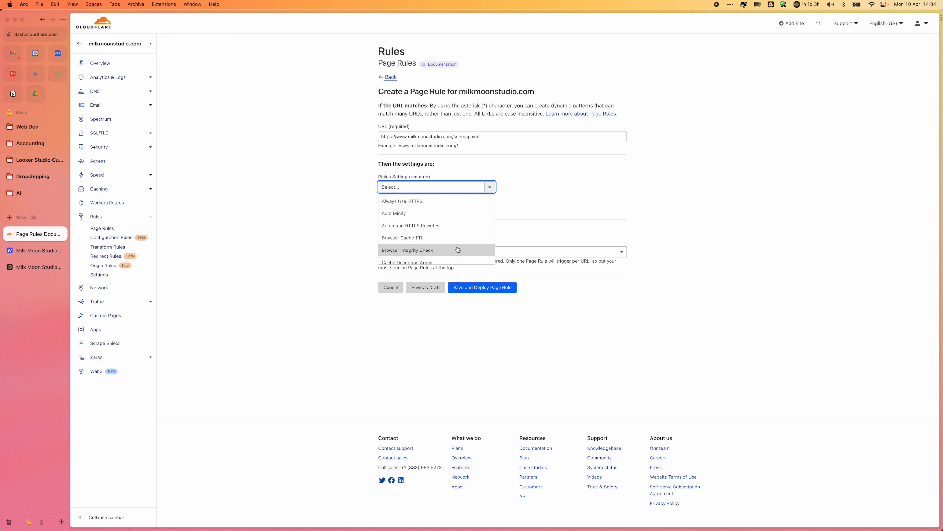
scroll(458, 249, down, 1)
scroll(458, 250, down, 8)
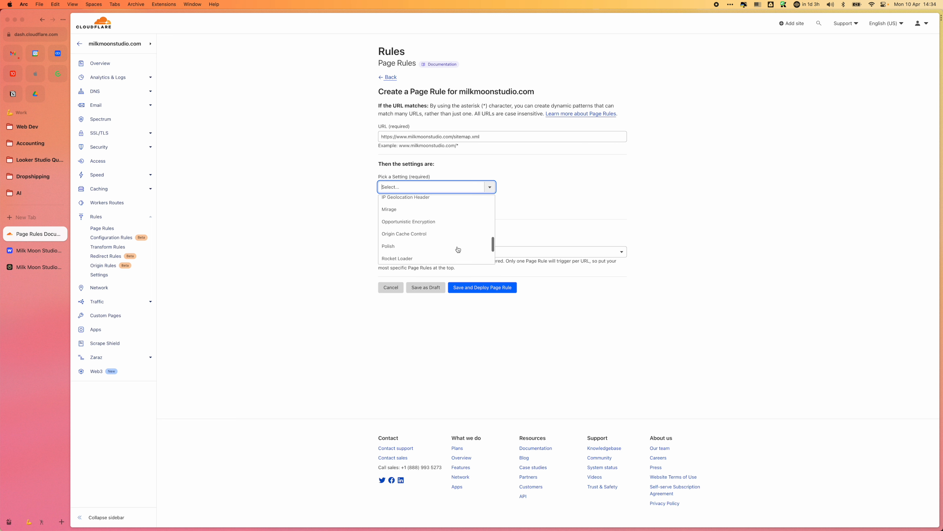
scroll(458, 250, up, 3)
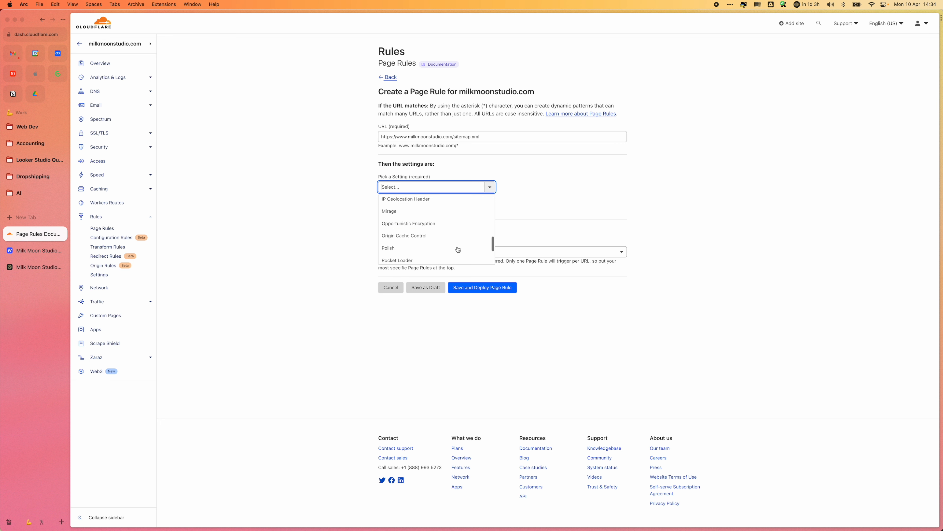
scroll(458, 249, up, 4)
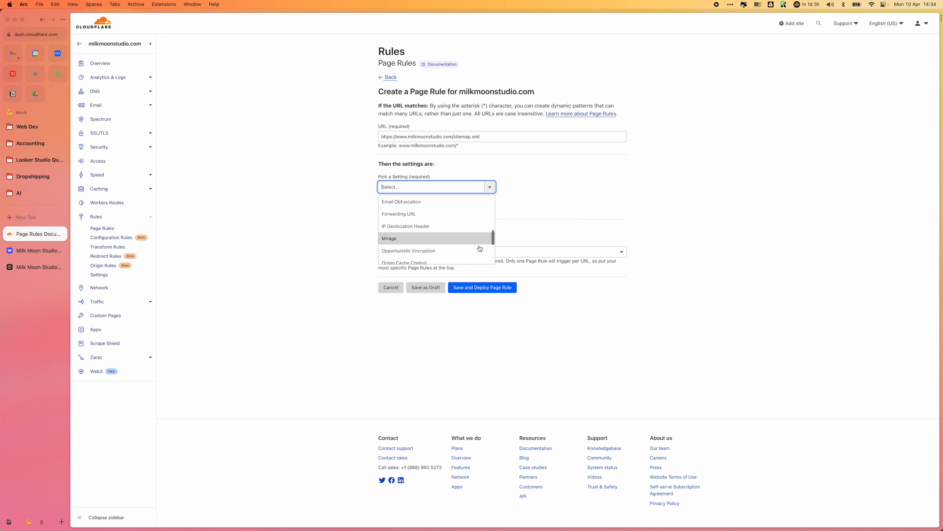
scroll(472, 253, up, 3)
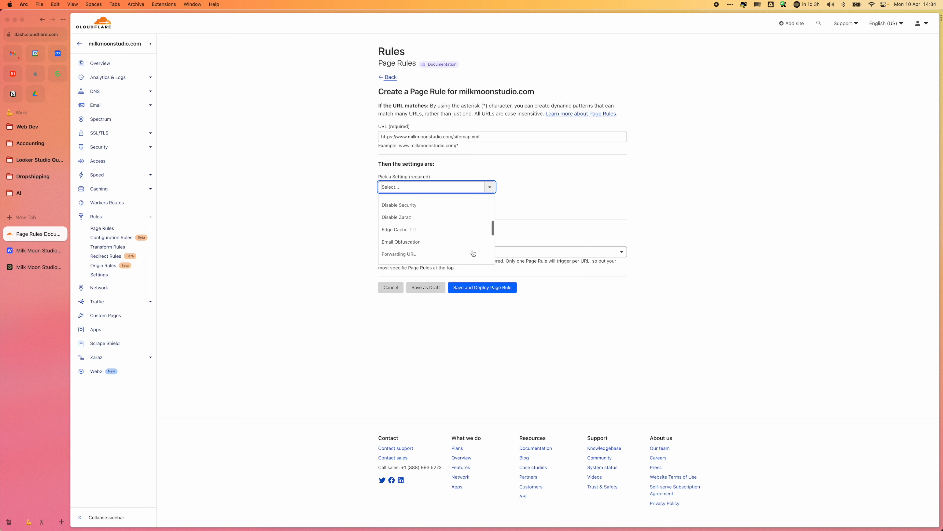
scroll(473, 253, up, 4)
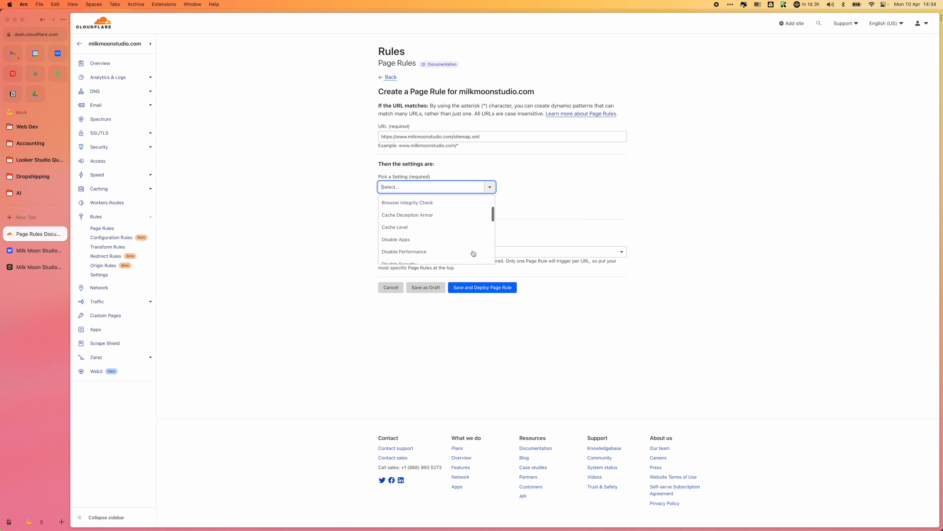
click(442, 227)
click(533, 187)
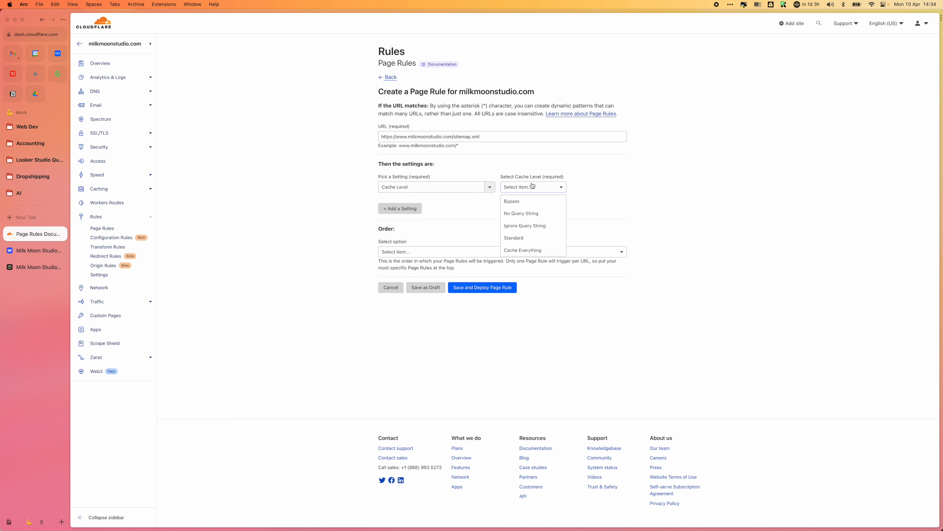
click(532, 201)
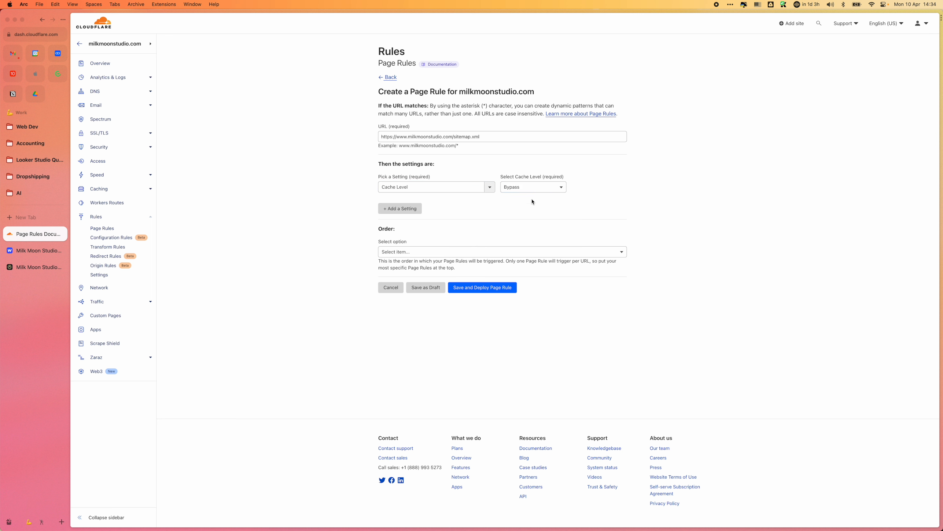
Step: Set the sitemap rule's order to First, and save and deploy it
click(458, 252)
click(446, 266)
click(489, 290)
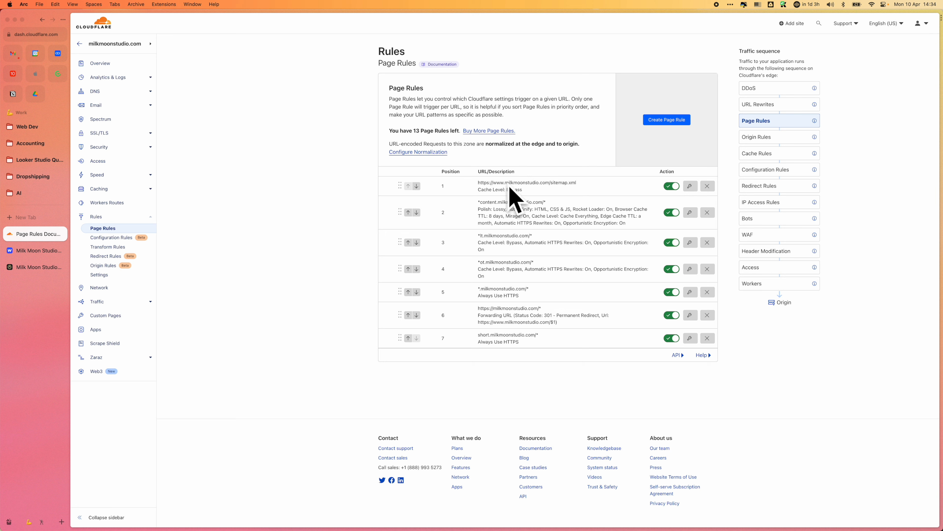
Step: Start another page rule matching the URL */rss/xml
click(673, 120)
click(431, 139)
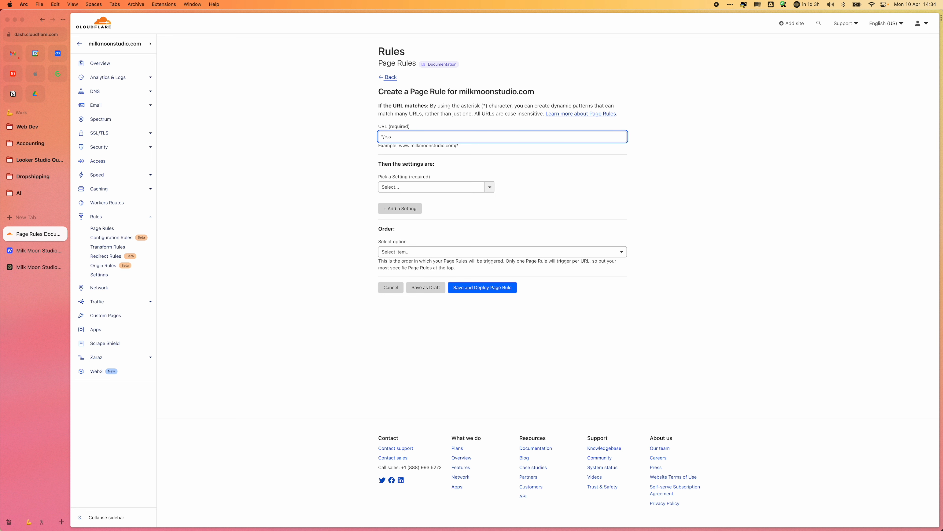
text(xml)
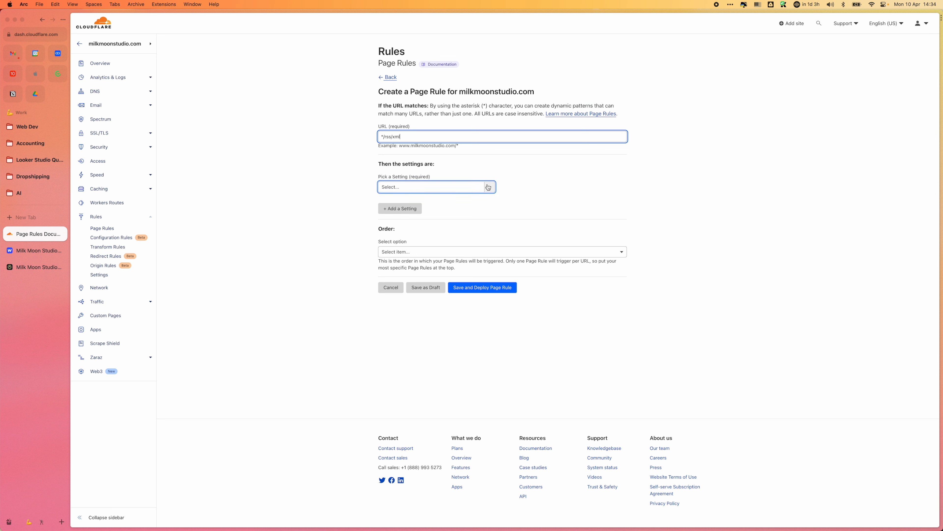
Step: Add Cache Level as the RSS rule's setting and set it to Bypass
click(457, 187)
scroll(460, 247, down, 2)
click(459, 247)
click(518, 187)
click(521, 201)
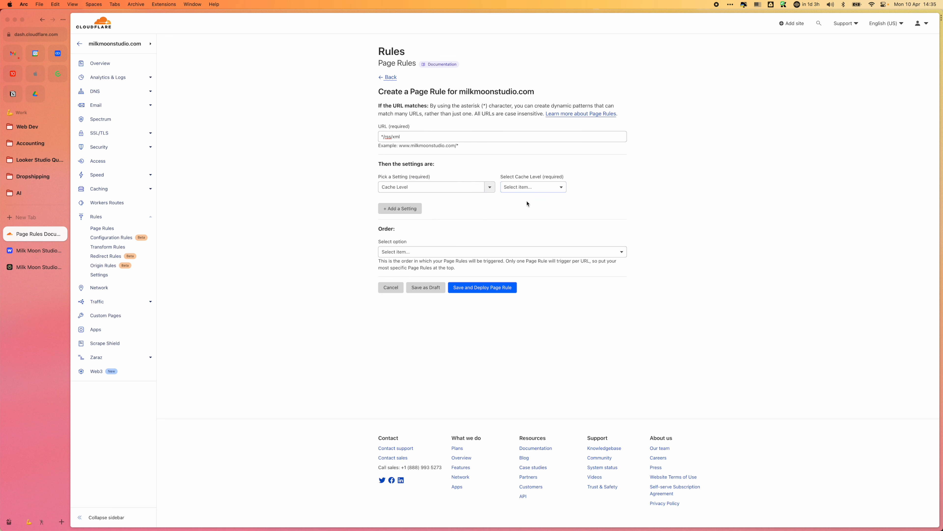
Step: Give the RSS rule a Custom order that fires after the sitemap.xml rule, and save and deploy it
click(472, 252)
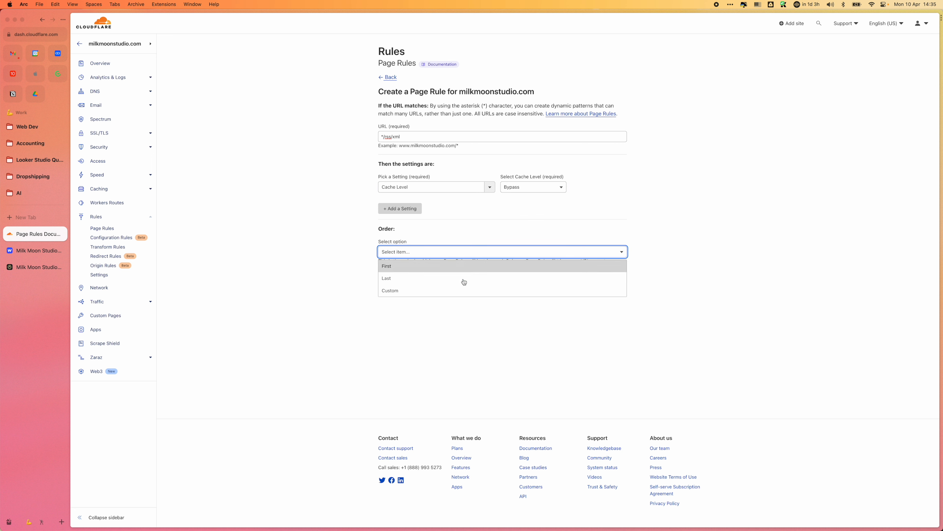
click(463, 292)
click(438, 292)
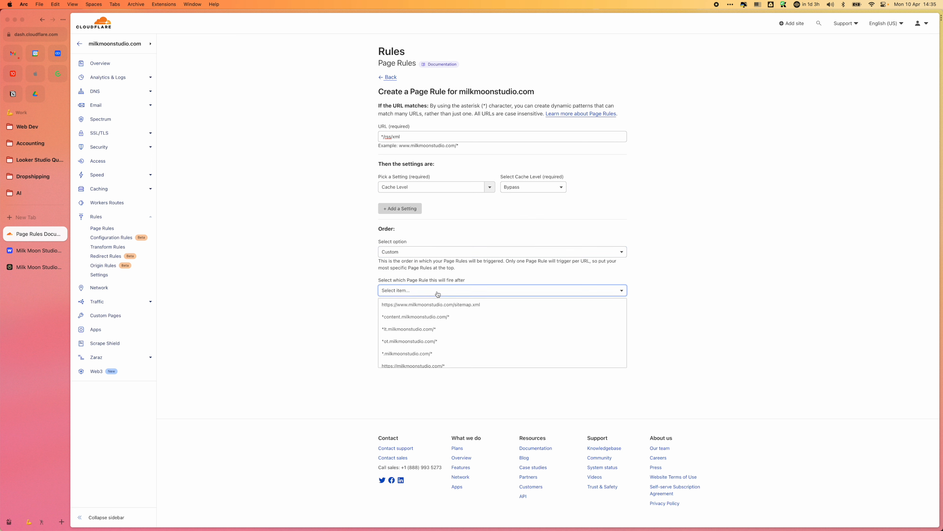
click(467, 309)
click(489, 313)
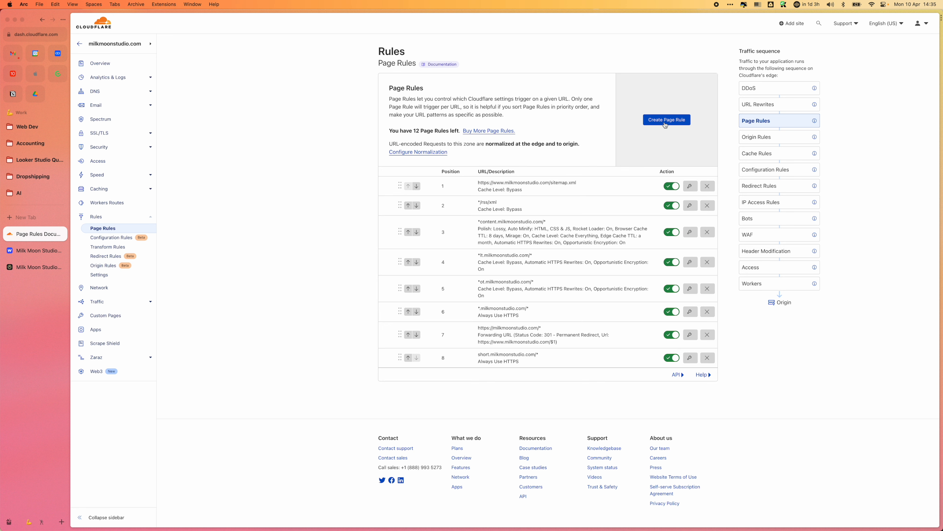
click(651, 123)
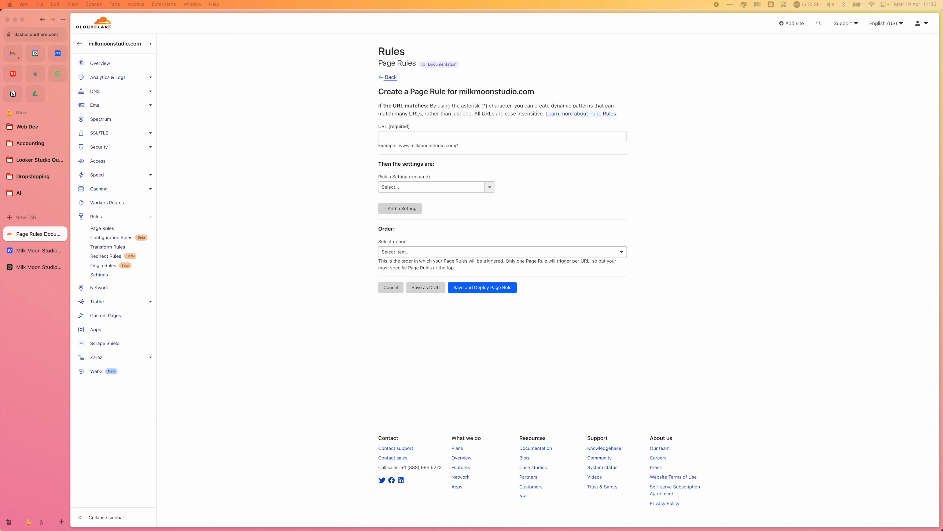
click(400, 135)
text(*www.milkmoonstudio.com/*)
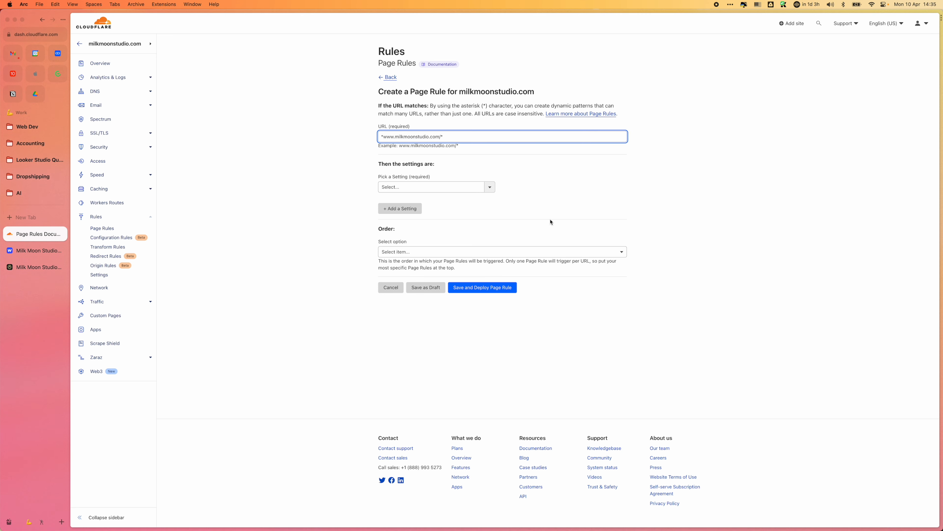
Step: Add Auto Minify for HTML, CSS and JS, Automatic HTTPS Rewrites turned on, and a 5-day Browser Cache TTL to the rule
click(489, 187)
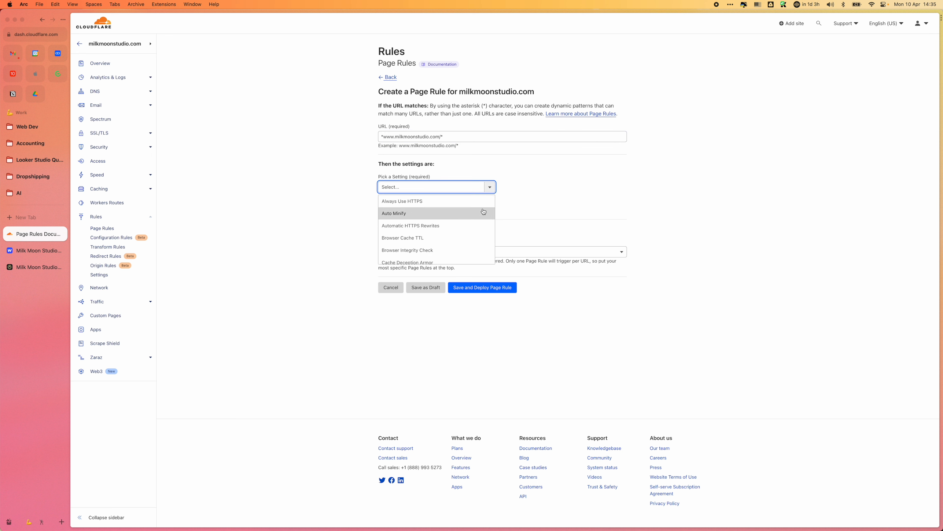
click(484, 213)
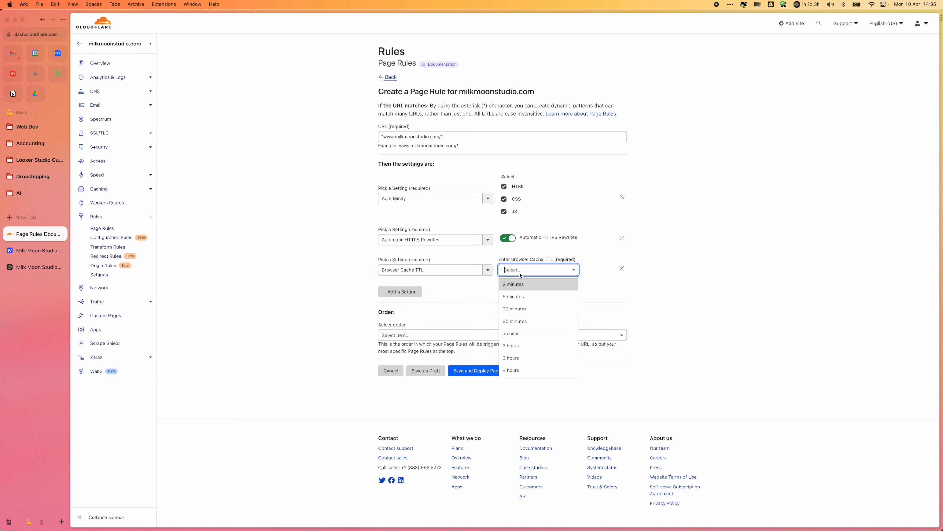
scroll(543, 332, down, 3)
click(539, 364)
Step: Add Cache Level as another setting of the www rule and set it to Cache Everything
click(400, 292)
click(450, 300)
click(434, 363)
click(436, 301)
click(434, 354)
Step: Add Edge Cache TTL as another setting of the www rule and set it to 14 days
click(401, 322)
click(477, 330)
click(473, 379)
click(535, 331)
click(535, 418)
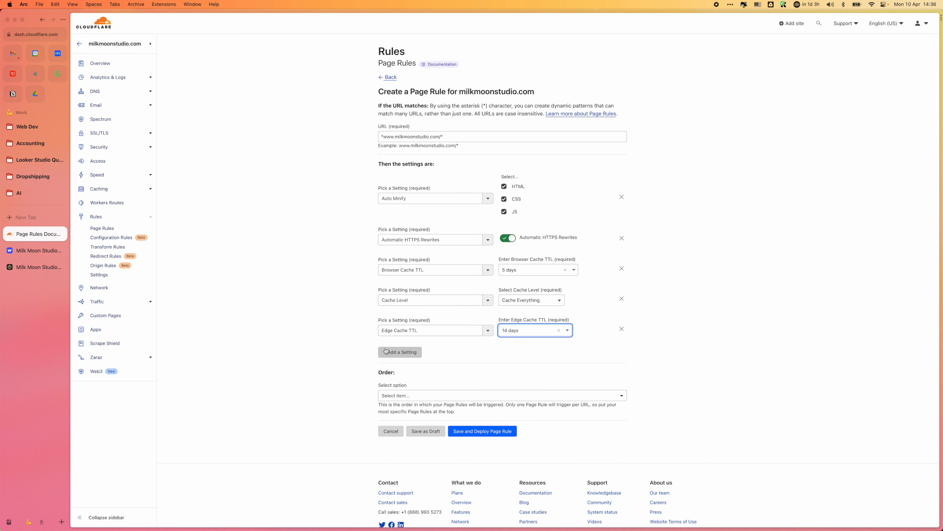
Step: Add the Mirage setting to the www rule and turn it on
click(392, 352)
click(477, 360)
click(480, 425)
click(508, 359)
Step: Add the Polish setting to the www rule and set its value to Lossy
click(397, 381)
click(486, 391)
scroll(477, 425, down, 5)
click(472, 449)
click(523, 389)
click(517, 428)
Step: Add the Rocket Loader and Opportunistic Encryption settings to the www rule and turn both on
click(472, 488)
click(508, 418)
click(401, 440)
click(476, 448)
click(473, 492)
click(509, 369)
click(401, 391)
click(478, 400)
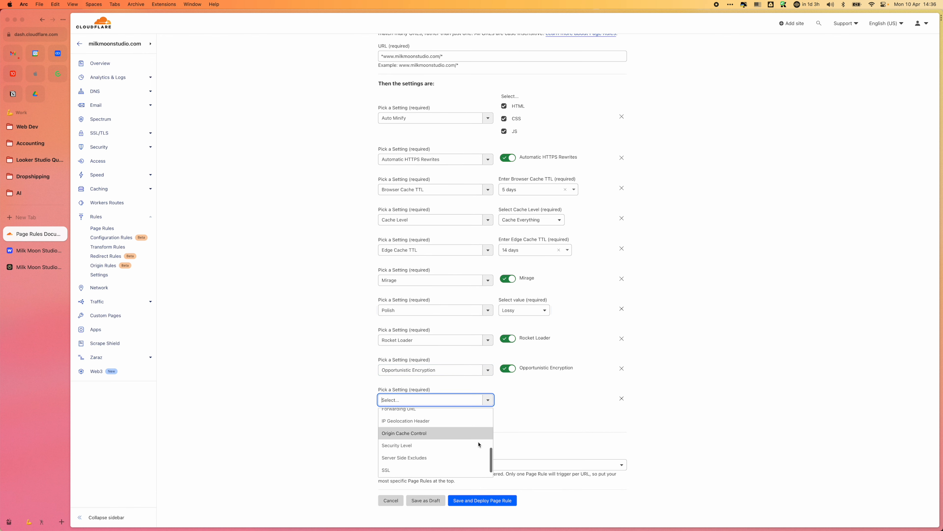
click(622, 399)
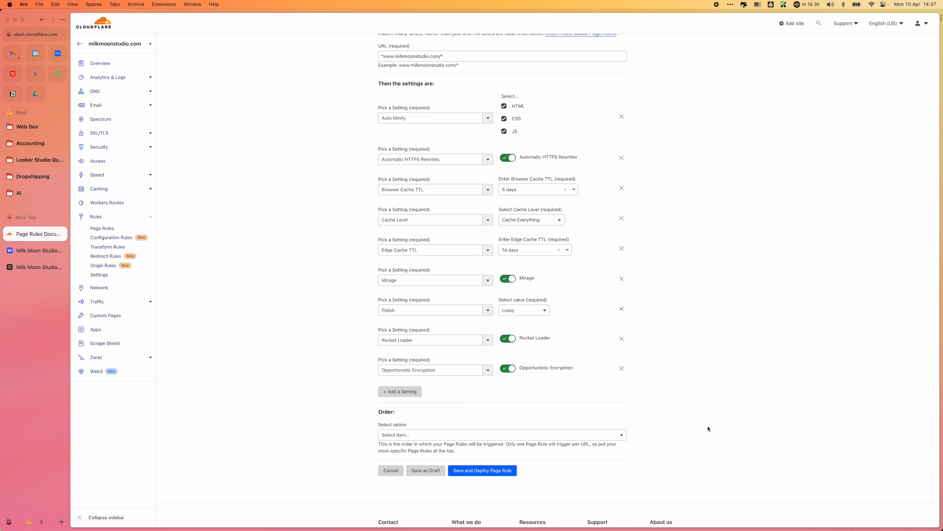
click(412, 436)
click(499, 395)
click(469, 372)
scroll(464, 426, down, 5)
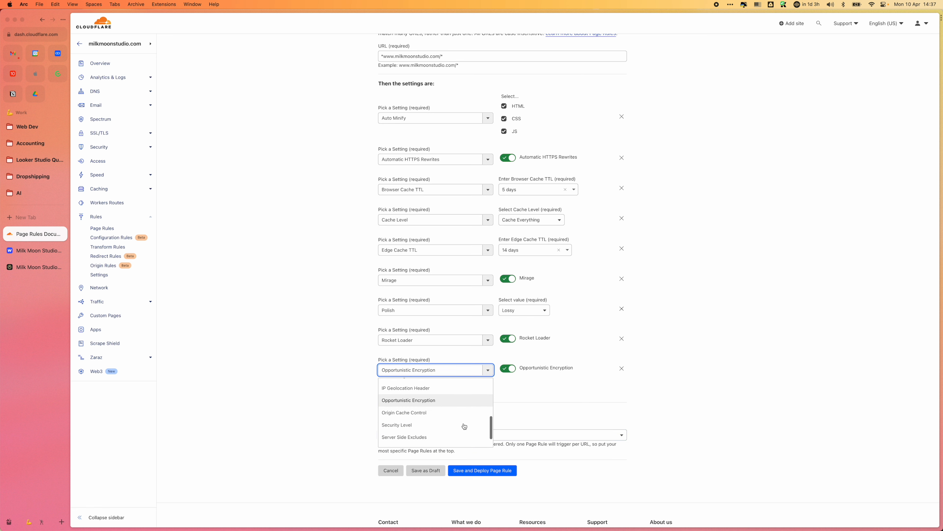
click(679, 409)
click(417, 394)
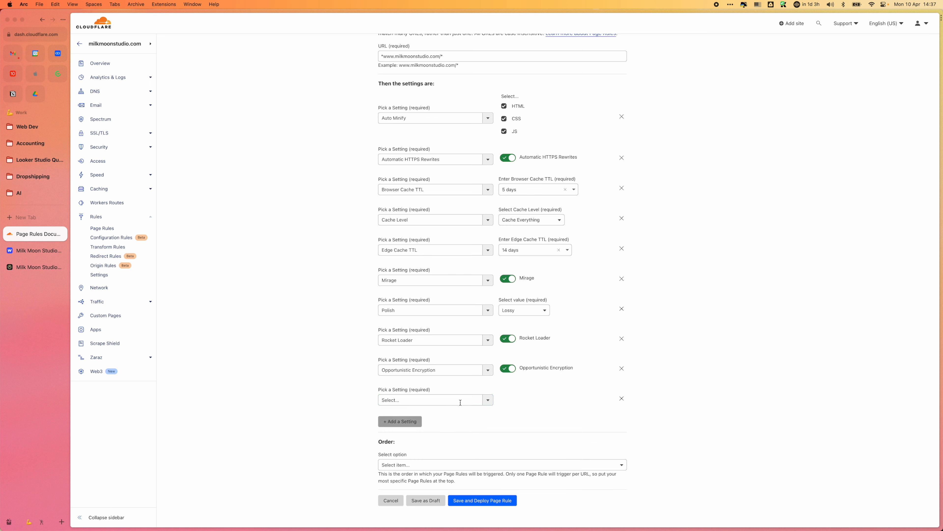
click(460, 401)
scroll(468, 452, down, 3)
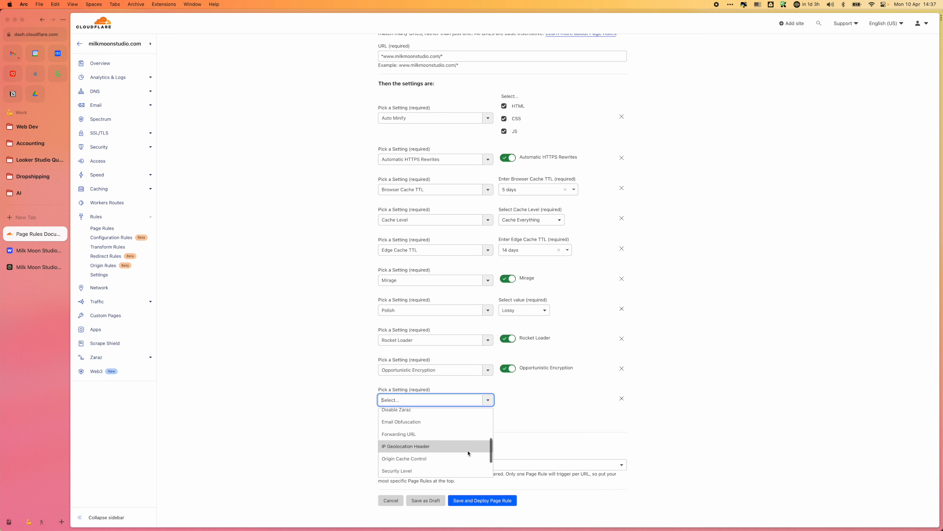
scroll(468, 453, down, 3)
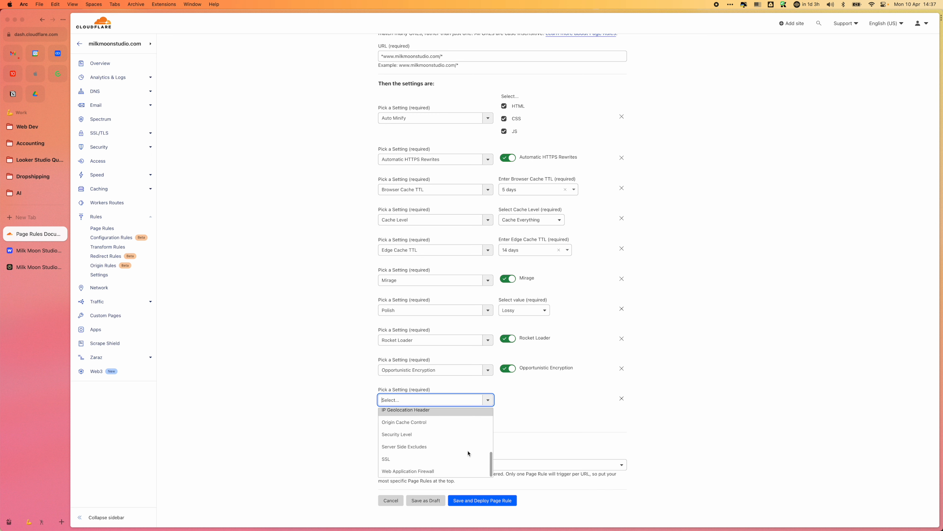
click(616, 401)
click(621, 398)
Step: Set the www rule's order to Last, and save and deploy it
click(515, 436)
click(502, 466)
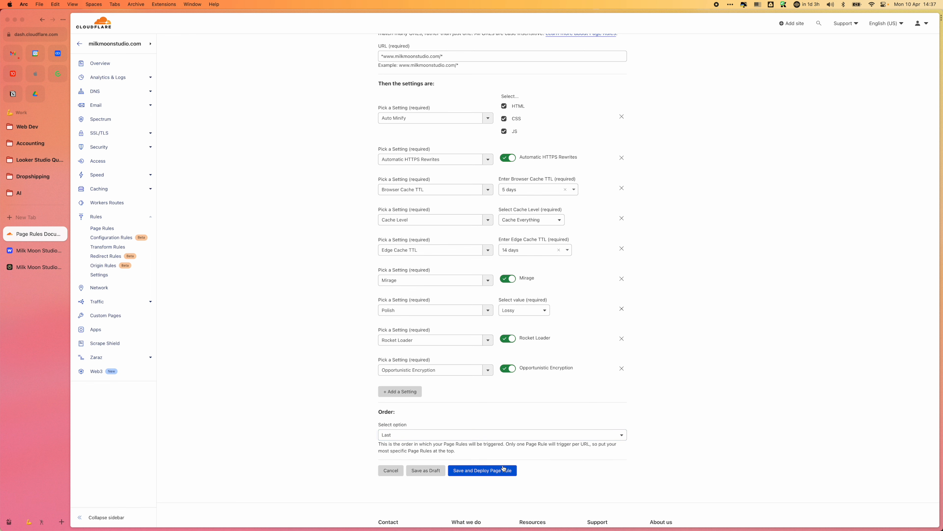
click(504, 471)
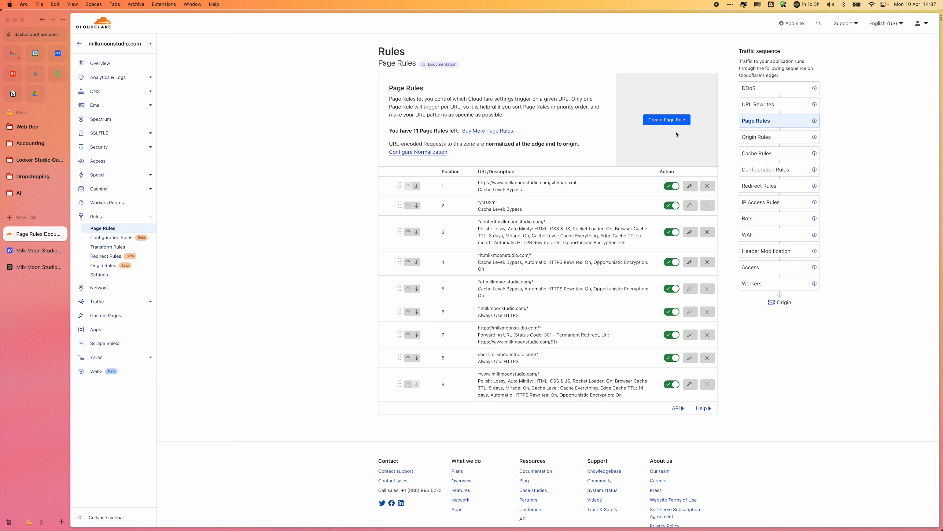
click(665, 119)
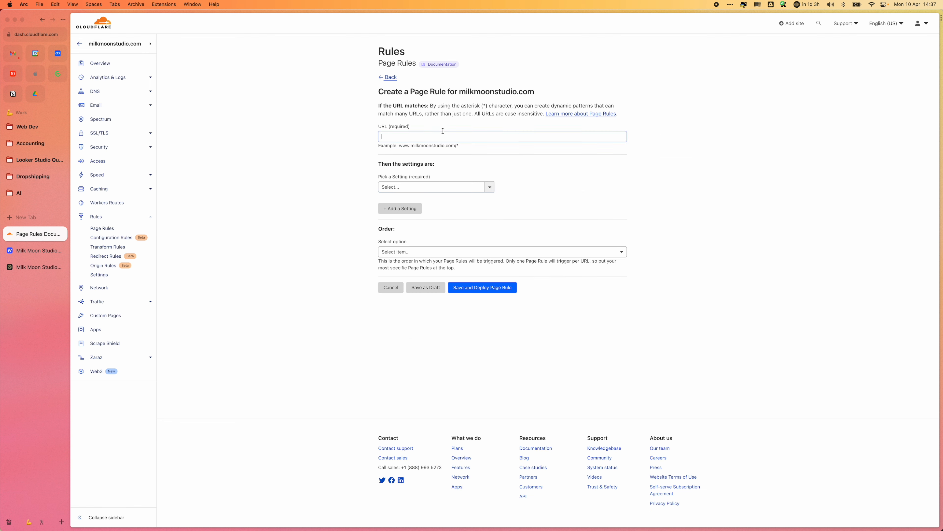
text(http)
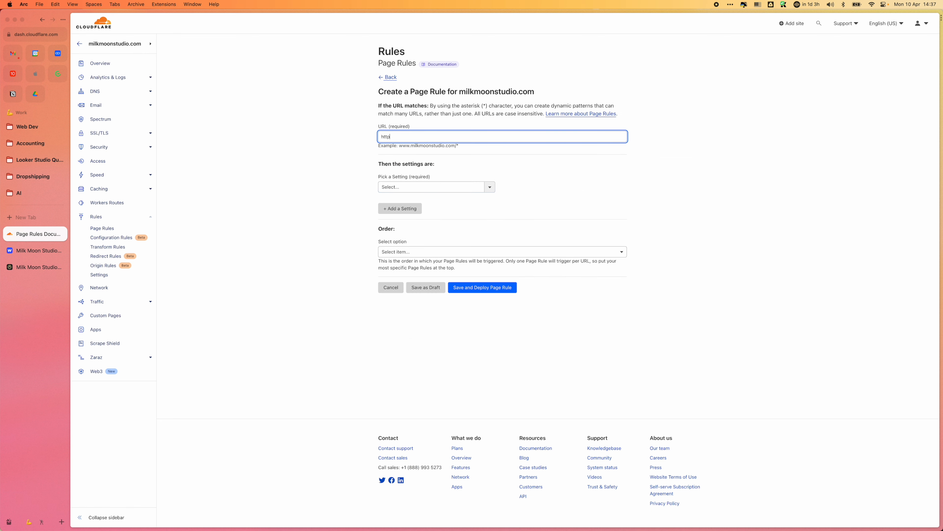
text(s://wew)
text(.milkmoonstudio.com)
Step: Add Auto Minify as the blog rule's first setting and enable it for HTML, CSS and JS
click(489, 187)
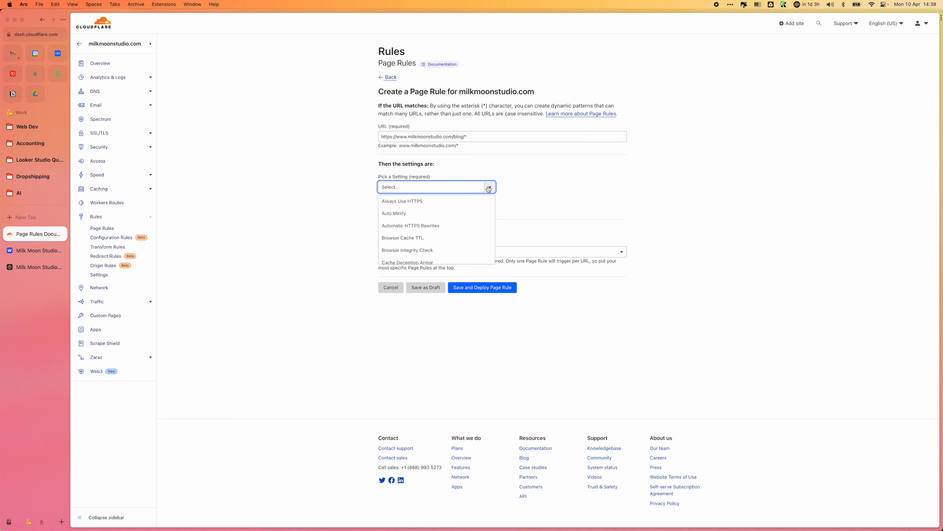
click(468, 213)
click(506, 186)
click(506, 199)
click(506, 211)
Step: Add the Automatic HTTPS Rewrites setting to the blog rule and turn it on
click(411, 232)
click(488, 239)
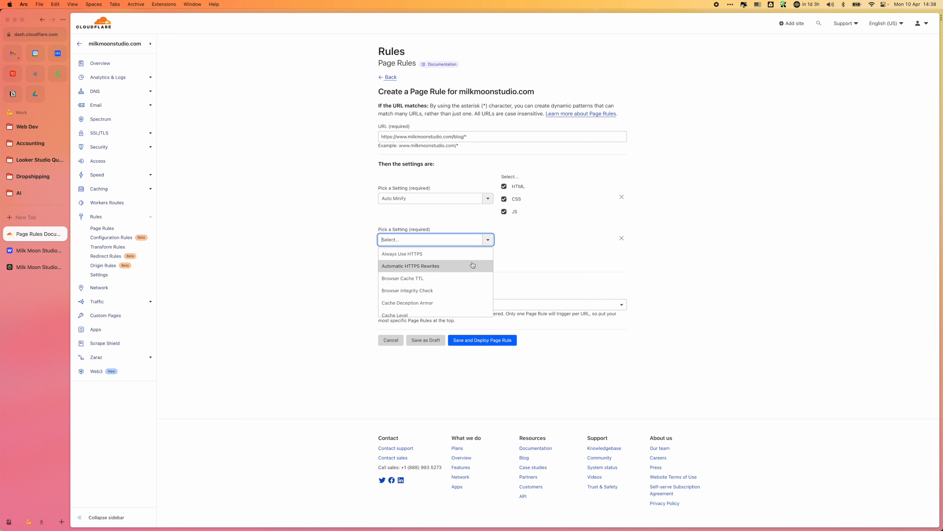
click(472, 266)
click(508, 238)
Step: Add Cache Level set to Cache Everything and Edge Cache TTL set to a day to the blog rule
click(407, 261)
click(488, 269)
click(457, 333)
click(520, 271)
click(479, 340)
click(535, 300)
scroll(520, 393, down, 2)
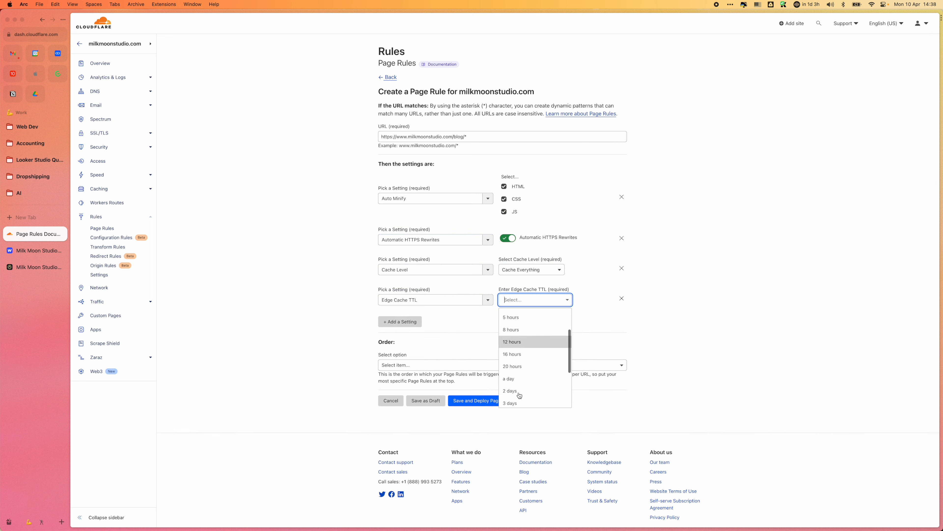
click(518, 380)
Step: Add Browser Cache TTL to the blog rule and set it to a day
click(402, 322)
click(488, 330)
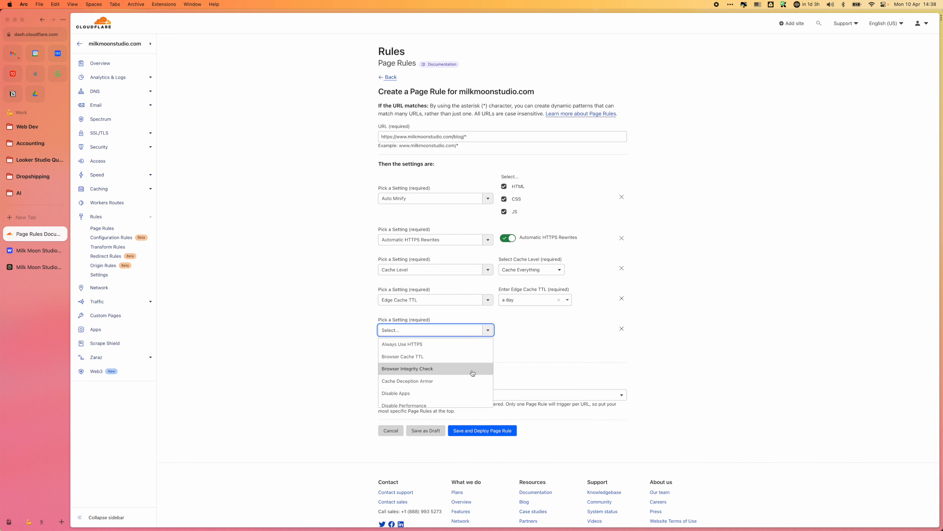
click(459, 357)
click(538, 329)
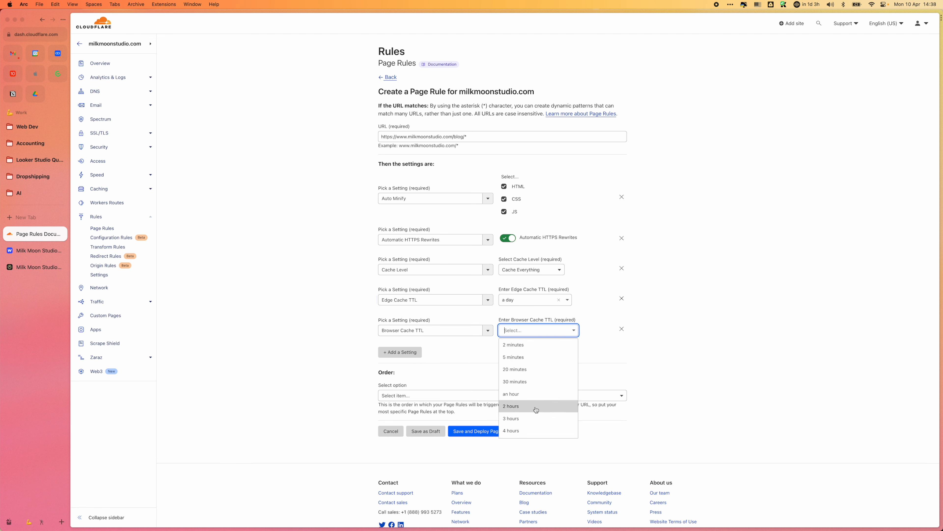
scroll(534, 410, down, 5)
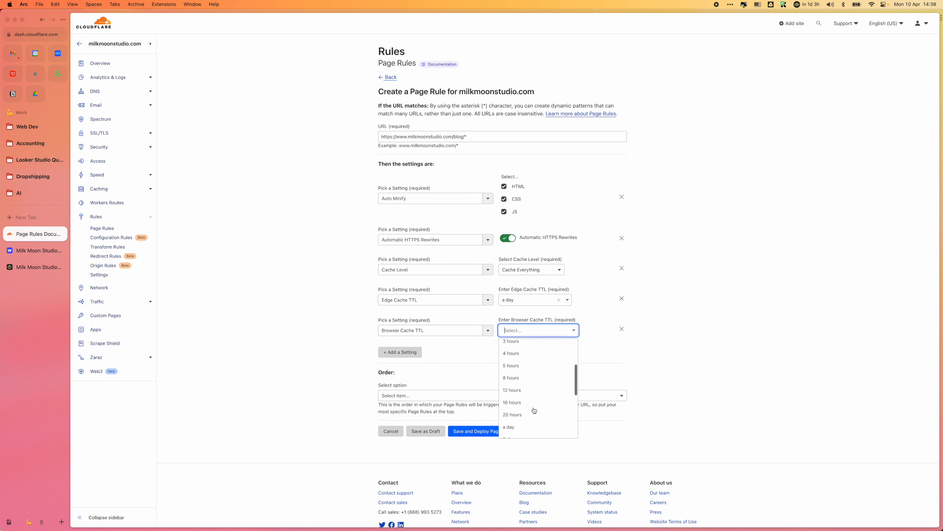
click(533, 410)
Step: Add the Mirage setting to the blog rule and turn it on
click(408, 352)
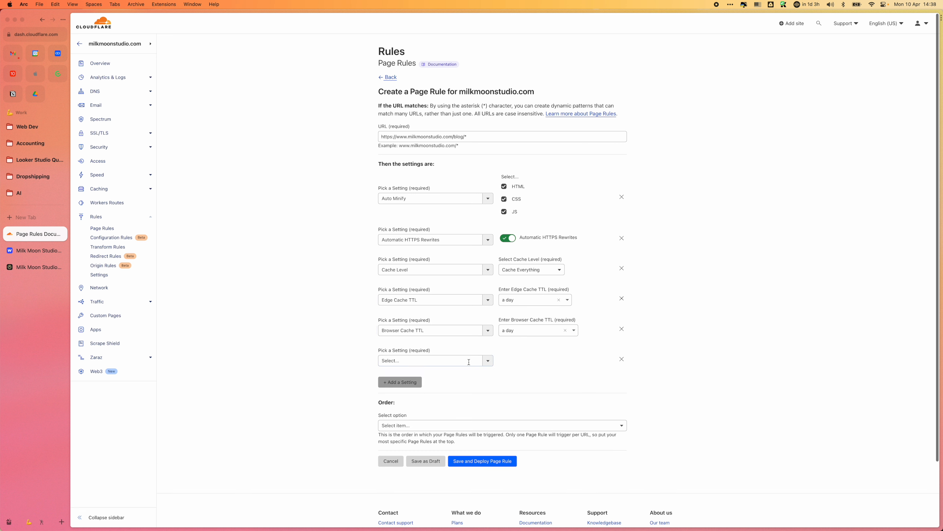
click(489, 362)
scroll(479, 409, down, 4)
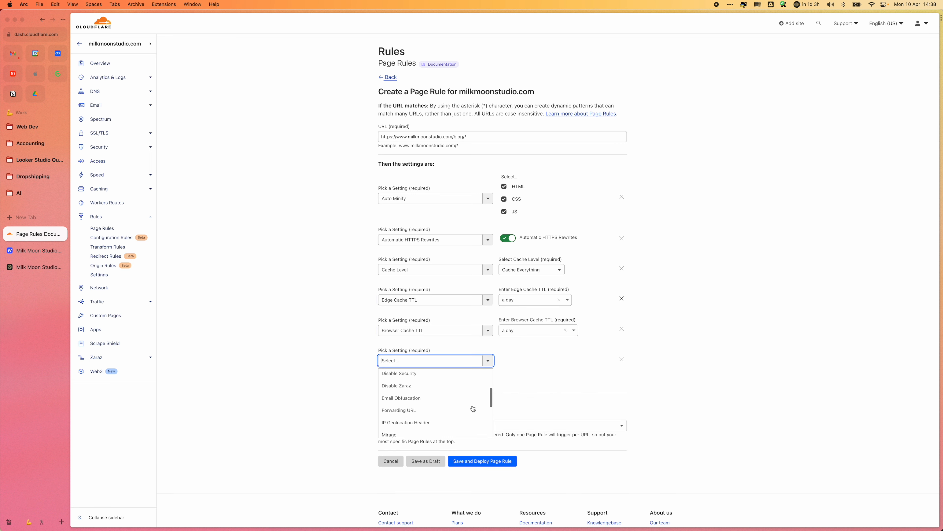
scroll(472, 419, down, 1)
click(470, 419)
click(507, 359)
Step: Add the Opportunistic Encryption setting to the blog rule and turn it on
click(400, 381)
click(488, 391)
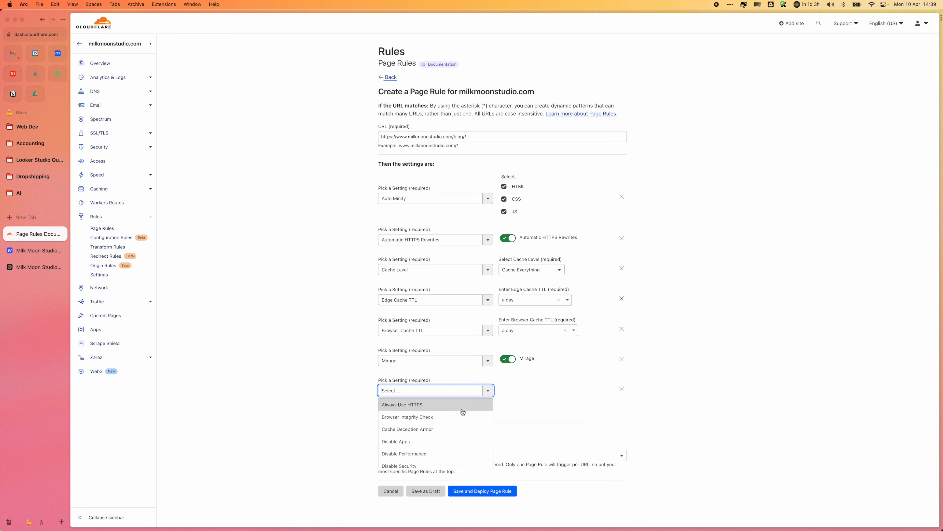
scroll(459, 424, down, 5)
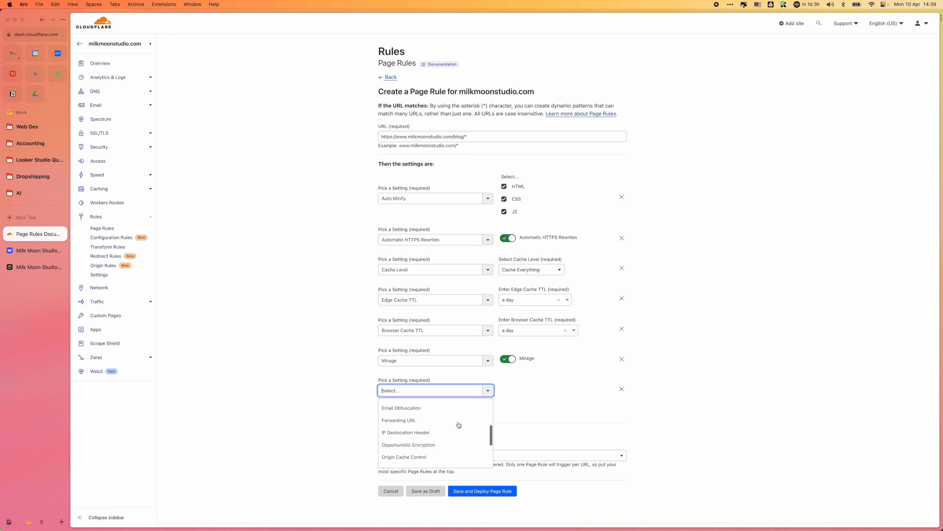
click(453, 450)
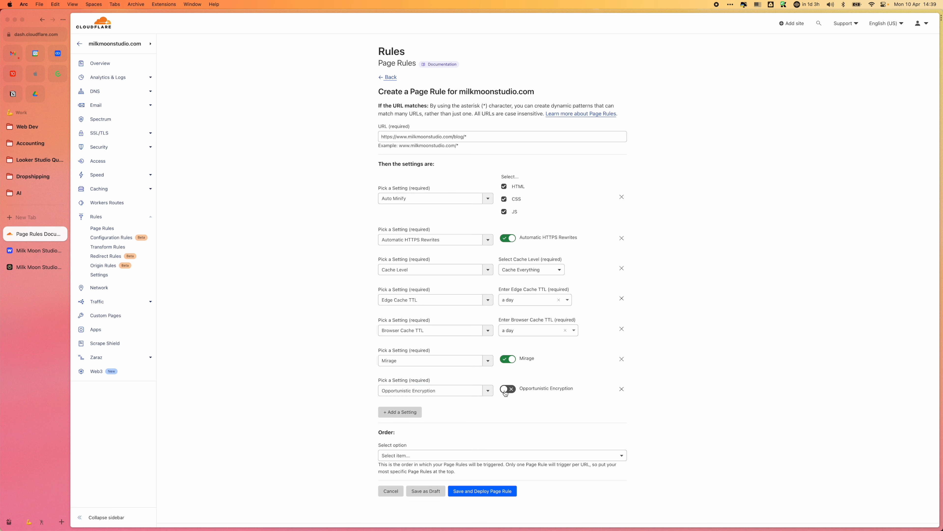
Step: Add the Polish setting to the blog rule and set its value to Lossy
click(409, 412)
click(489, 420)
scroll(468, 456, down, 5)
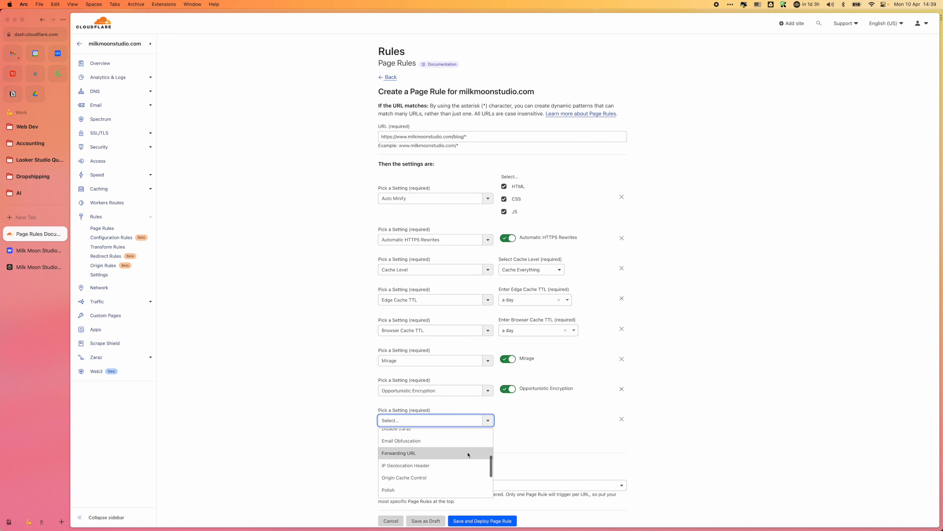
click(434, 488)
click(541, 424)
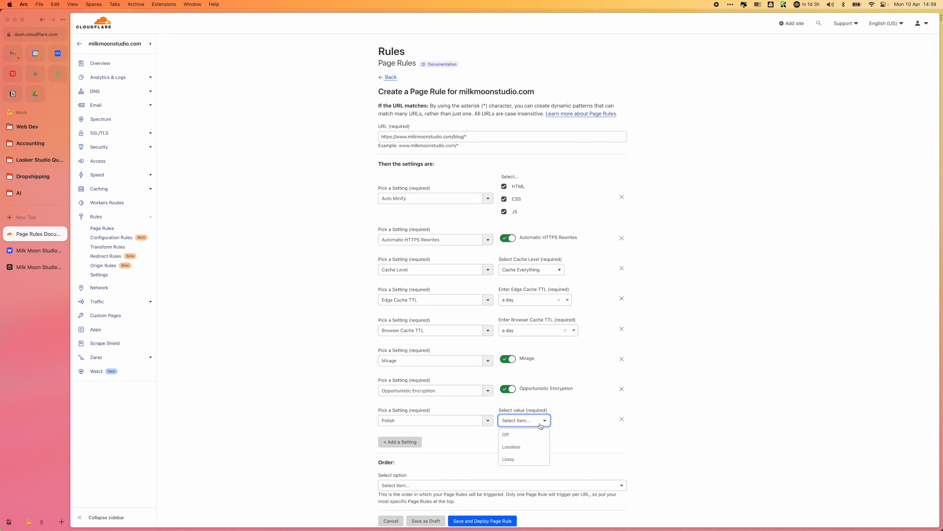
click(524, 459)
Step: Add the Rocket Loader setting to the blog rule
click(405, 442)
click(488, 450)
scroll(481, 479, down, 5)
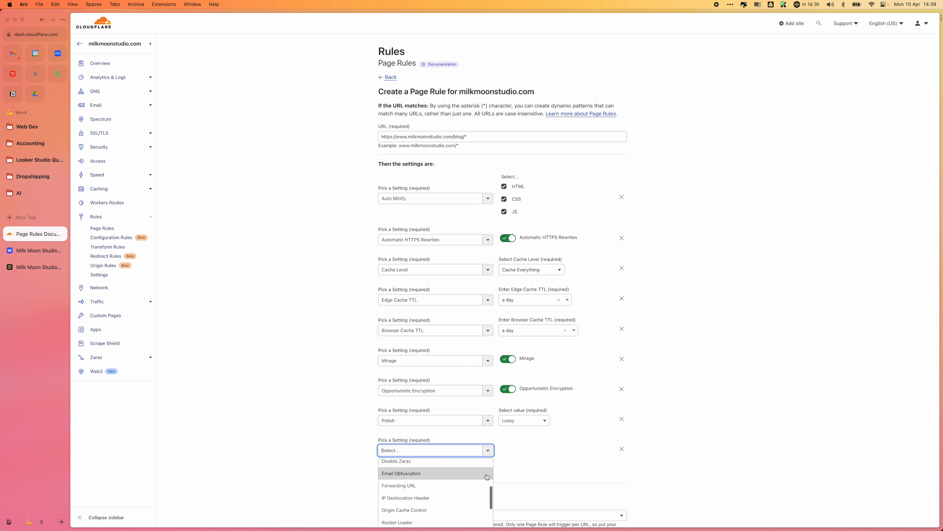
scroll(485, 477, down, 5)
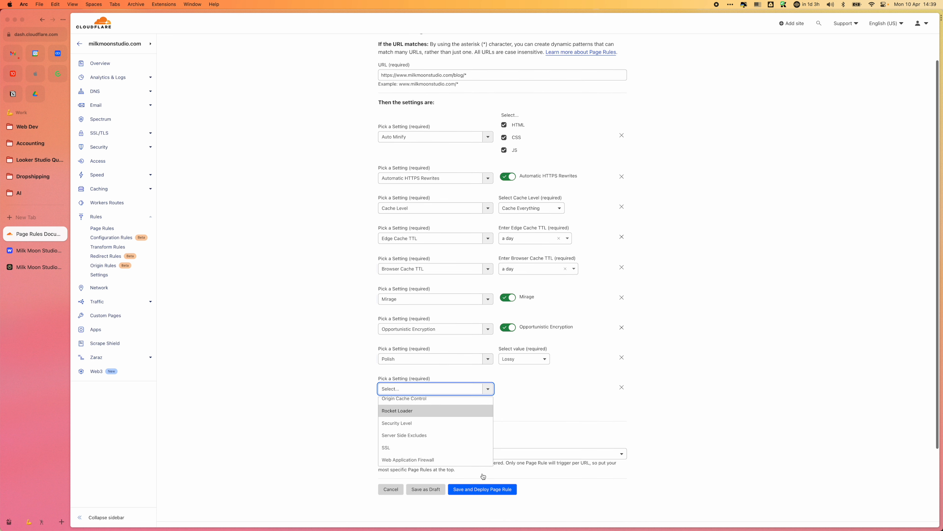
click(414, 411)
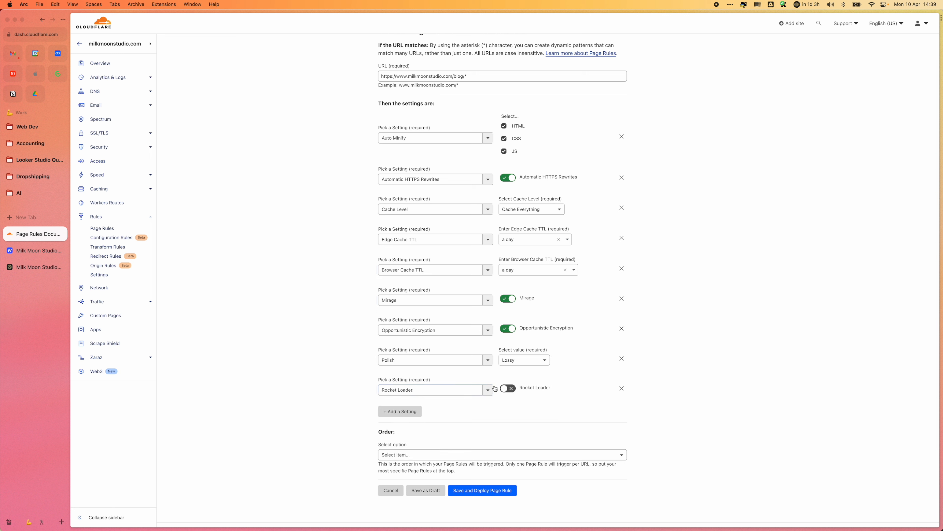
click(416, 411)
click(488, 419)
scroll(482, 448, down, 5)
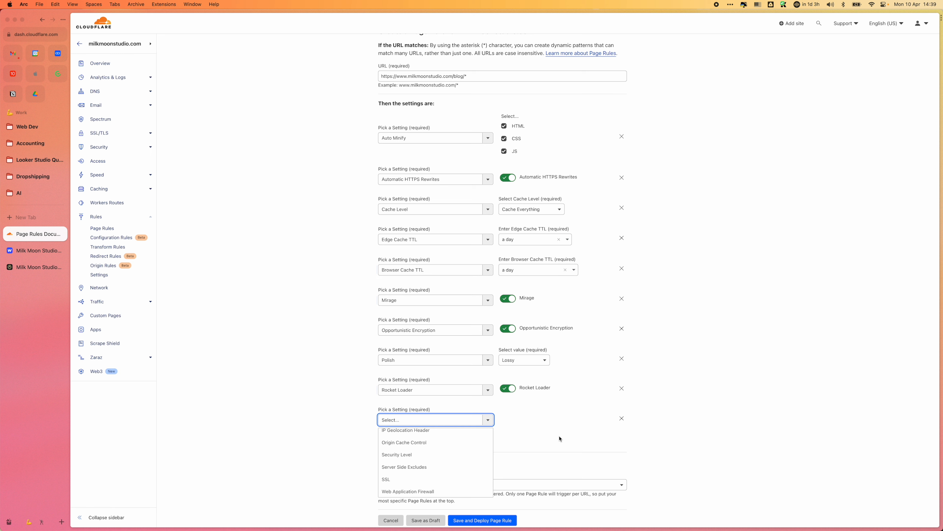
scroll(460, 468, down, 1)
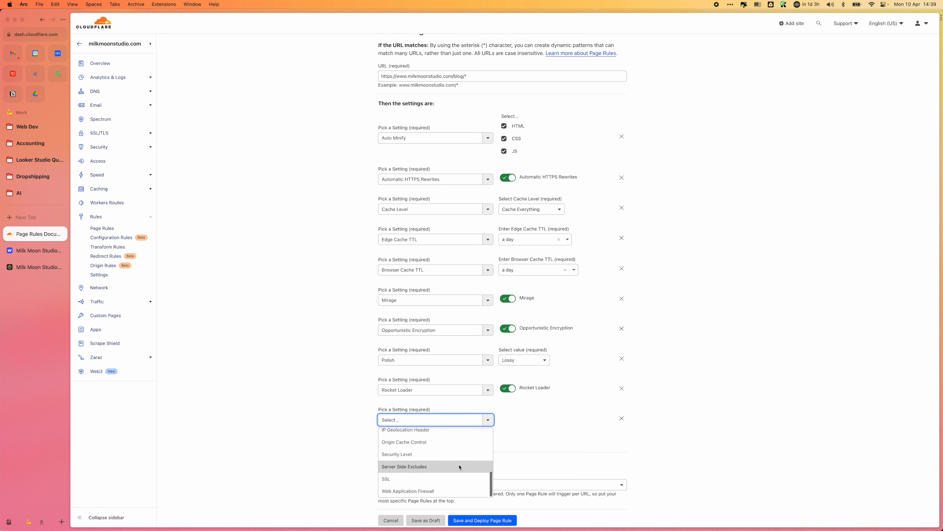
scroll(460, 467, up, 10)
scroll(459, 467, down, 10)
click(518, 484)
Step: Give the blog rule a Custom order that fires after the short.milkmoonstudio.com/* rule
click(420, 484)
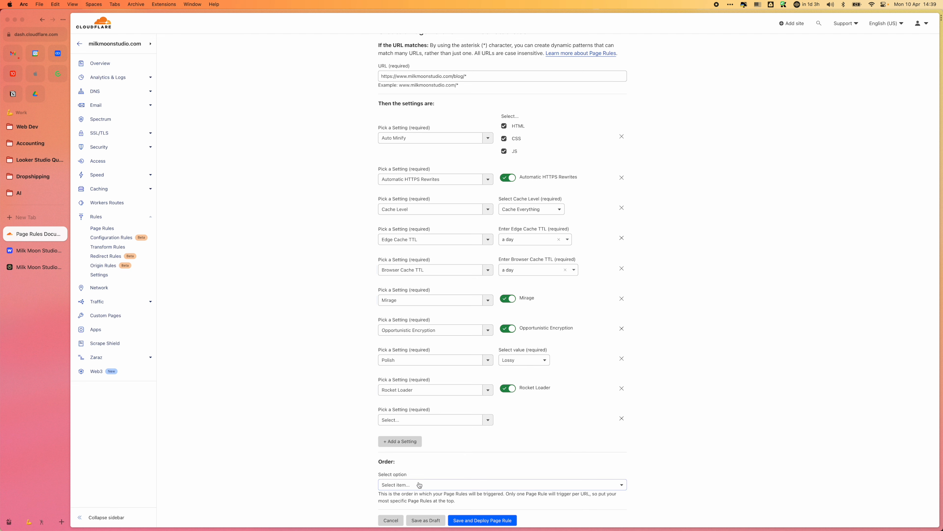
click(431, 505)
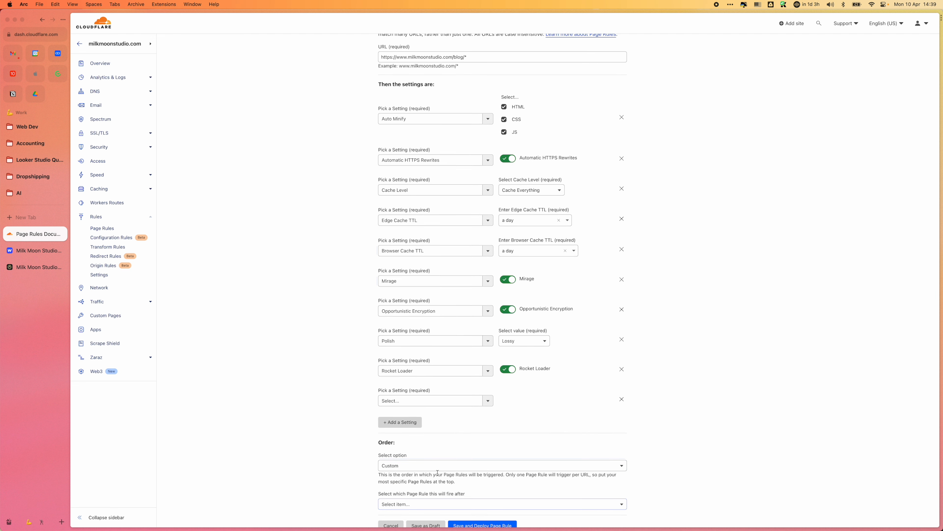
click(428, 504)
scroll(497, 491, down, 3)
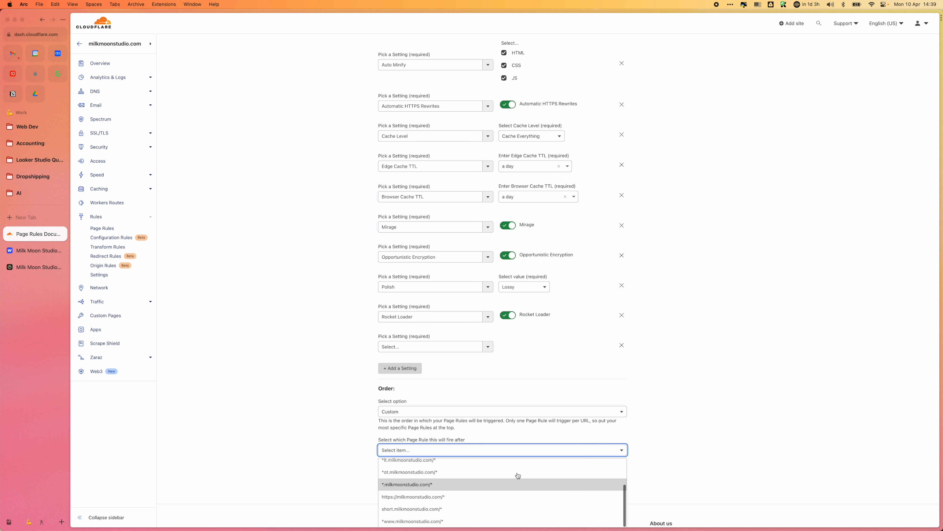
scroll(703, 442, down, 3)
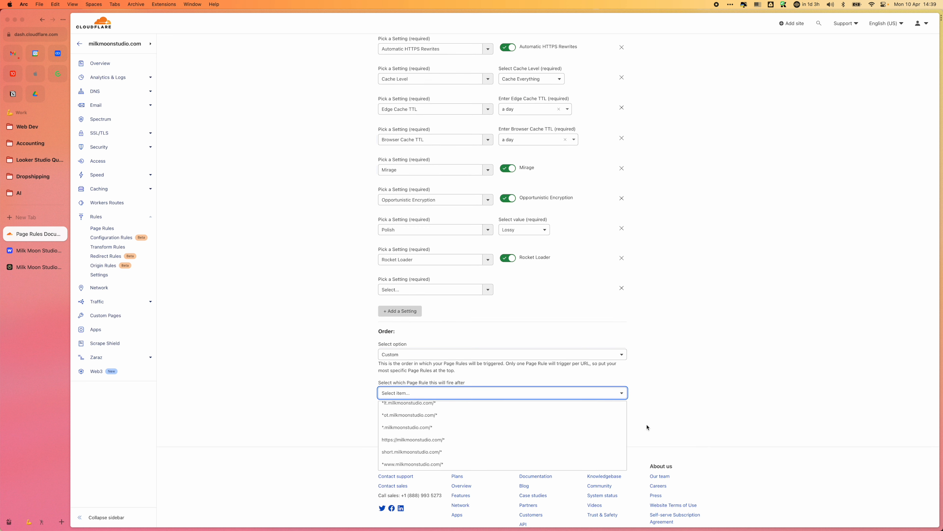
click(571, 464)
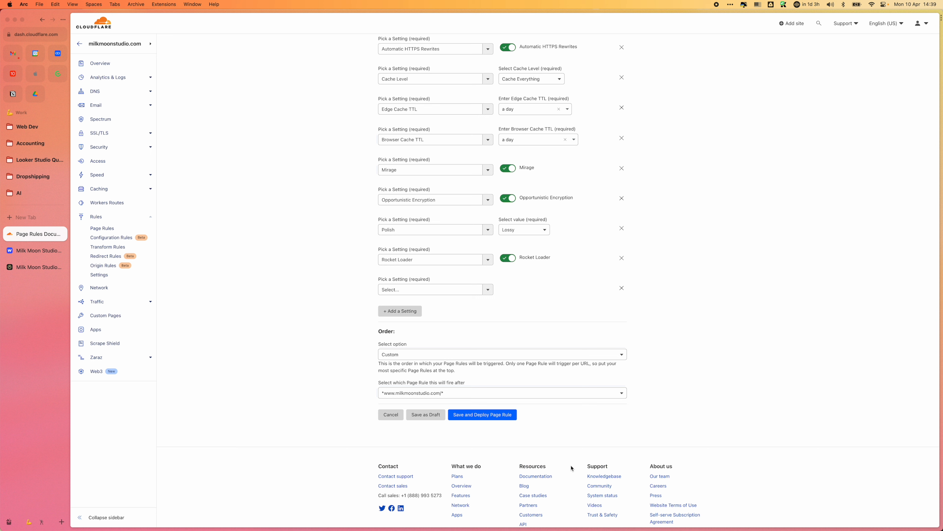
click(460, 394)
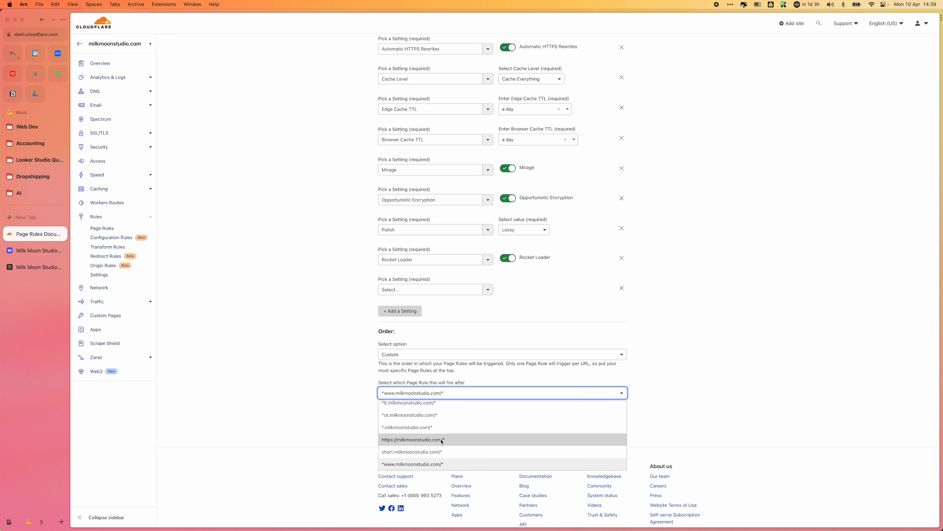
click(439, 449)
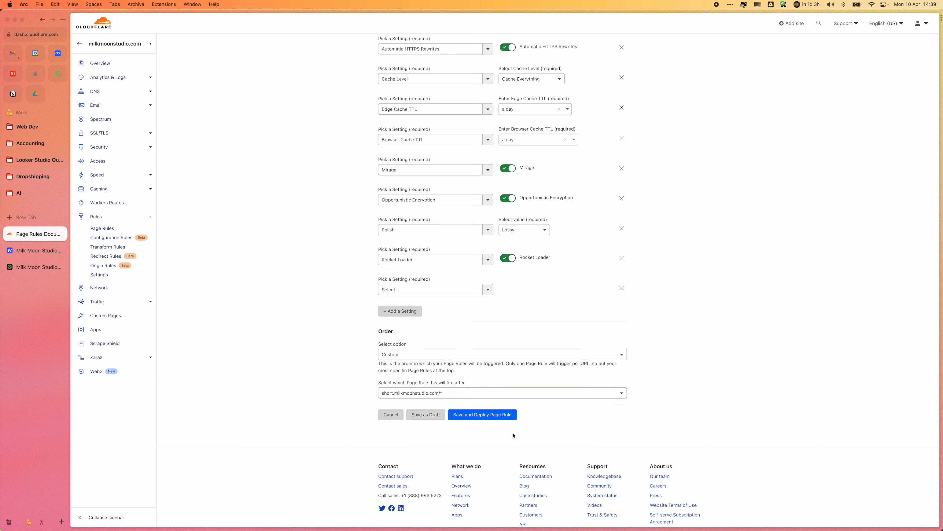
Step: Remove the empty setting from the blog rule, and save and deploy it
click(483, 417)
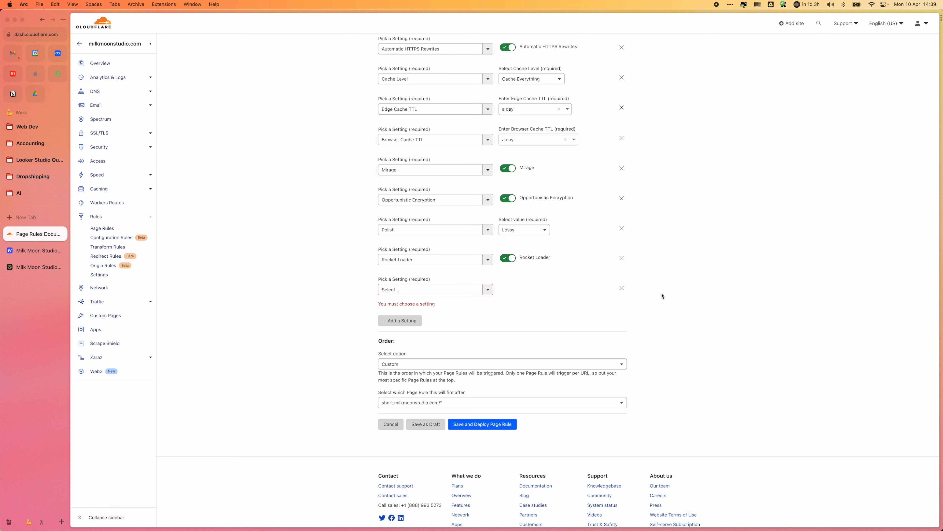
click(621, 288)
click(498, 387)
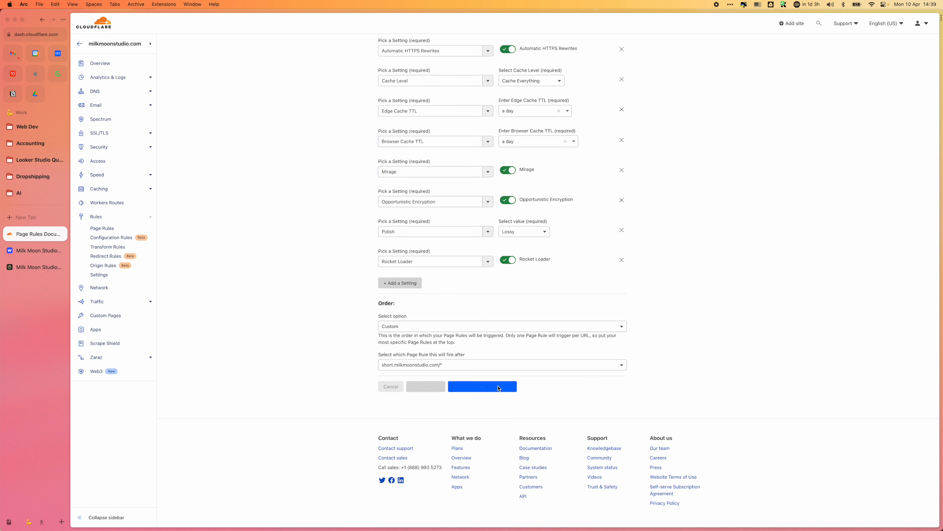